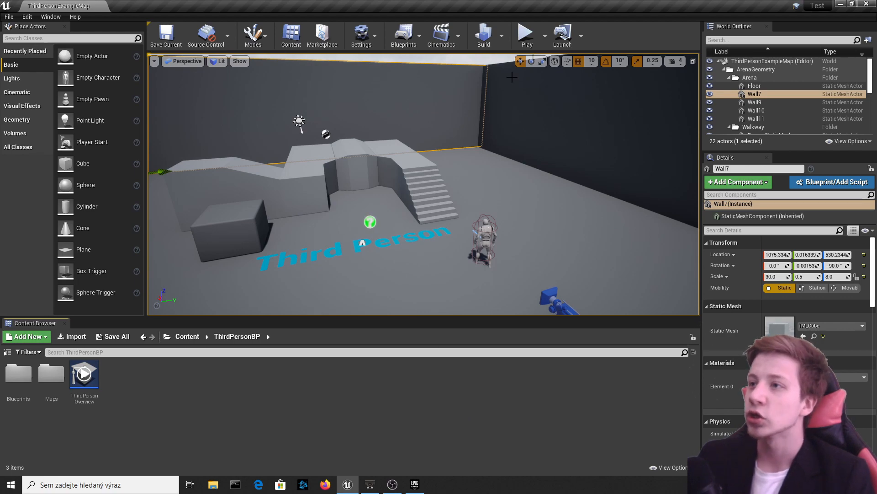
- Switch to the Epic Games Launcher, view the installed engine versions in the Unreal Engine library, and return to the level editor
drag(528, 7, 393, 279)
click(297, 26)
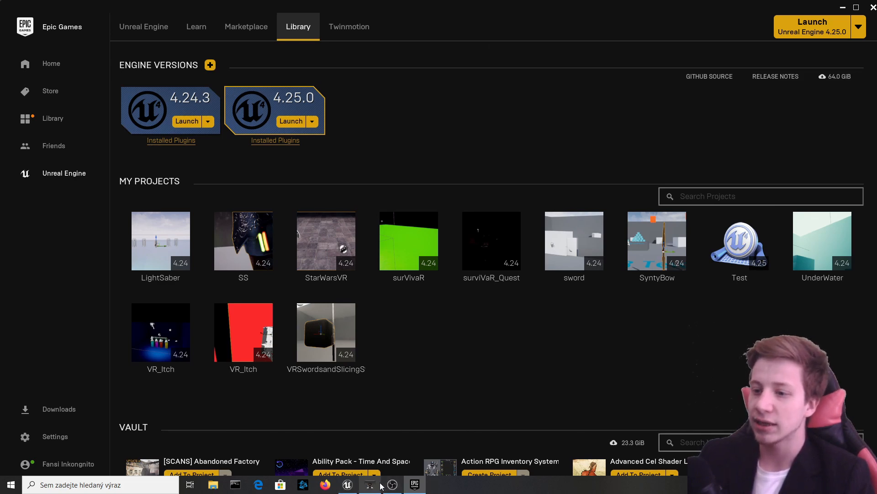
click(356, 486)
drag(448, 277, 487, 10)
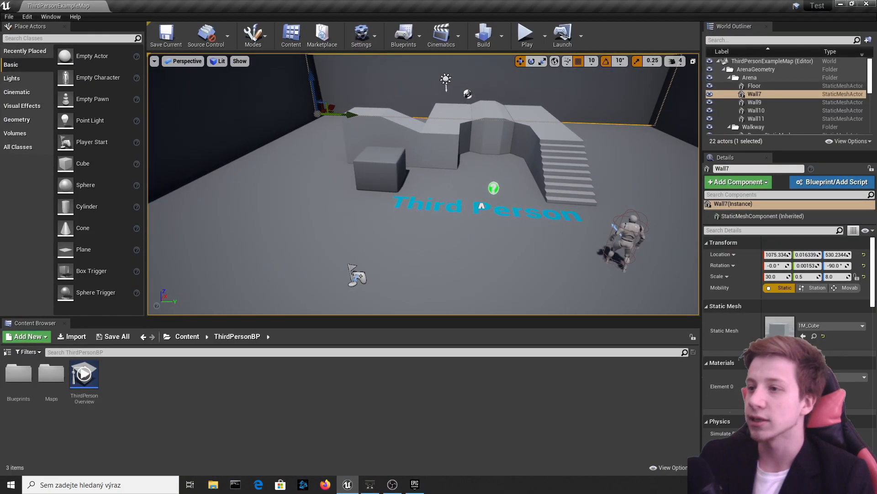
right_drag(412, 183, 356, 182)
mouse_move(402, 226)
right_down()
mouse_move(471, 226)
mouse_move(416, 225)
right_up()
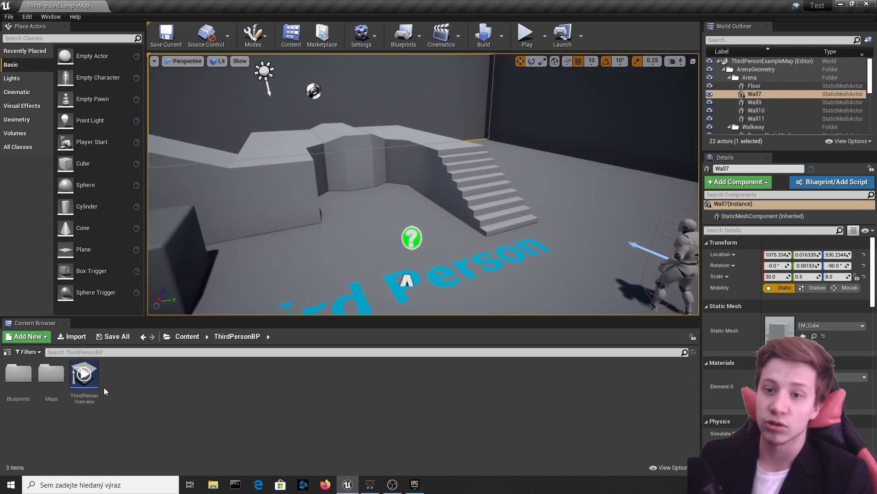
key(s)
right_drag(505, 160, 505, 156)
click(505, 159)
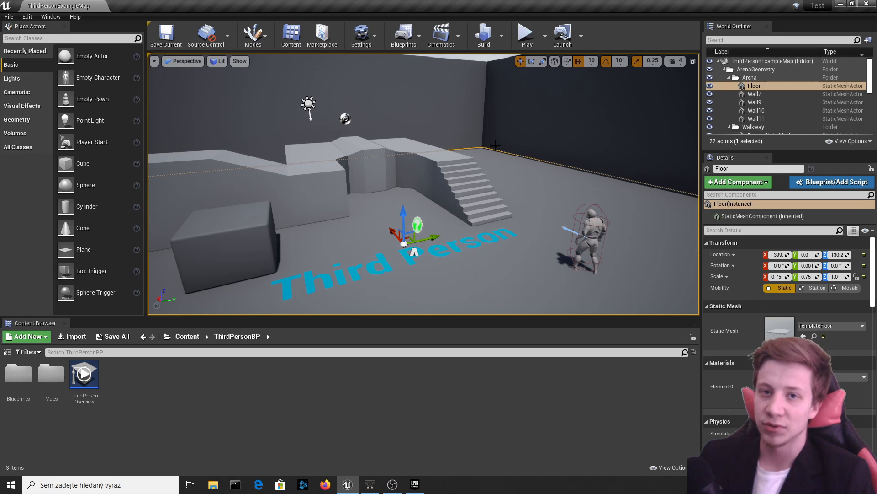
click(253, 36)
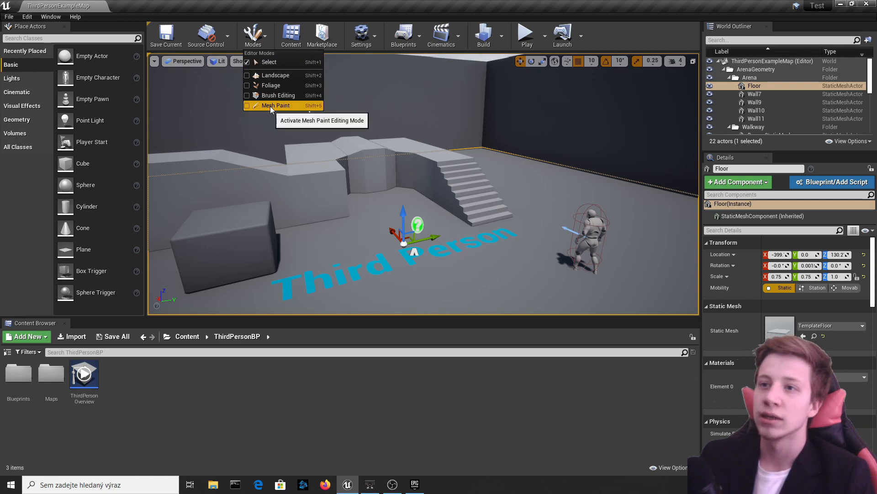
click(577, 191)
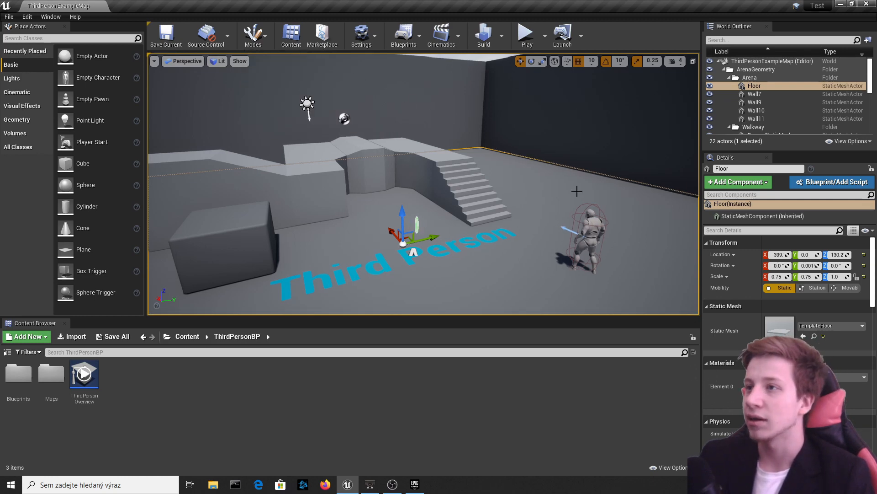
- Open the plugin manager, search for "mesh" and enable the Modeling Tools Editor Mode plugin, accepting its beta status
click(28, 17)
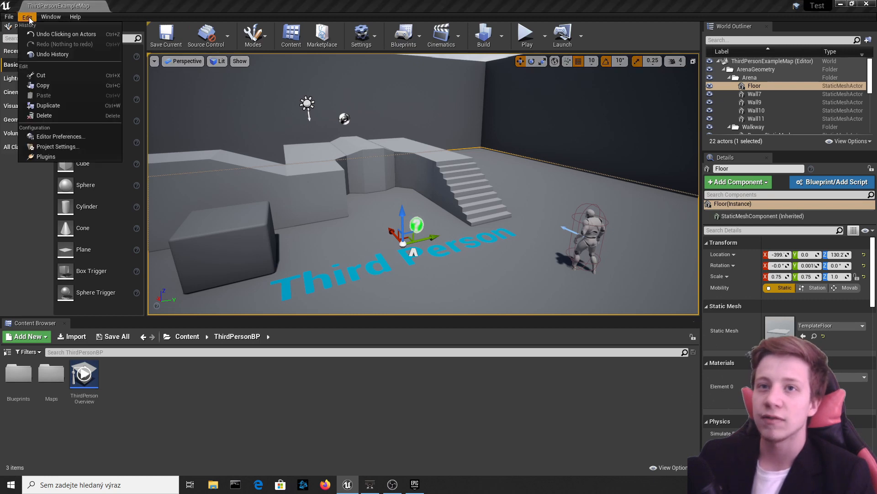
click(71, 157)
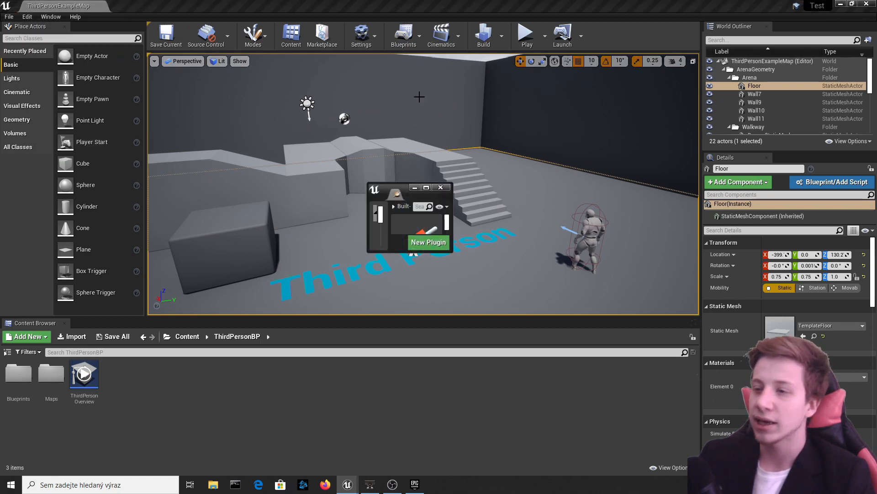
click(427, 187)
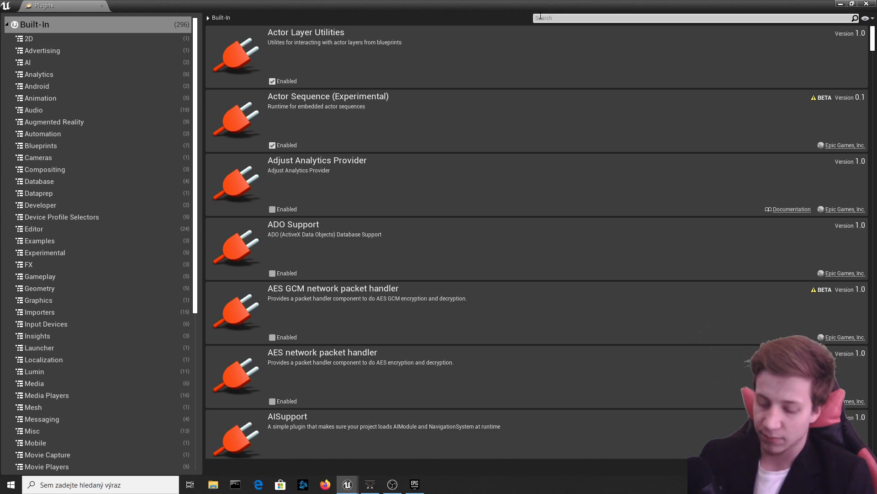
click(541, 17)
text(mesh)
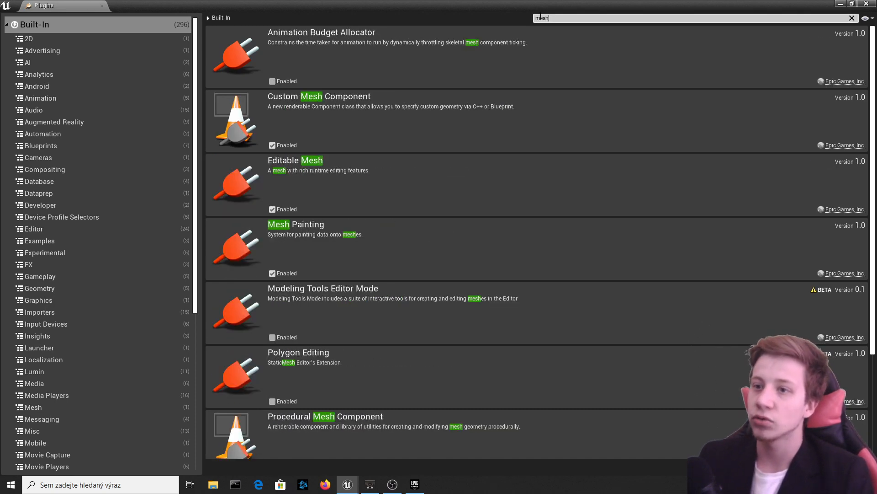
scroll(314, 274, down, 1)
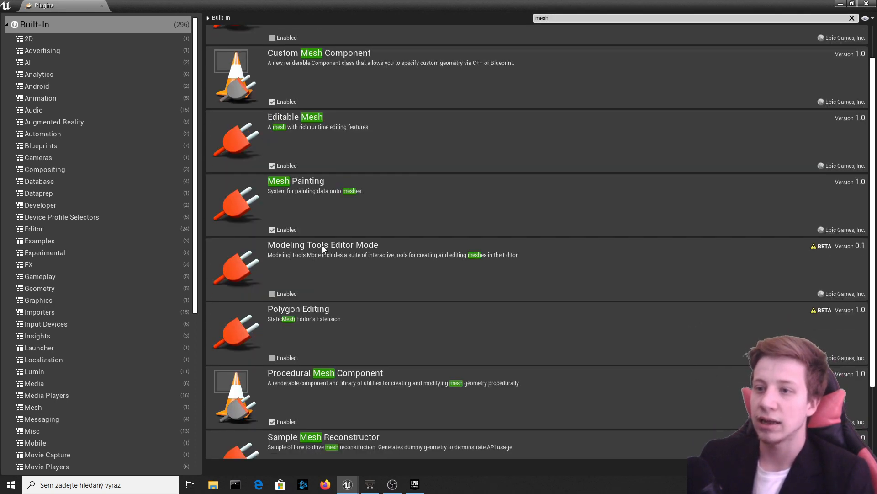
click(272, 293)
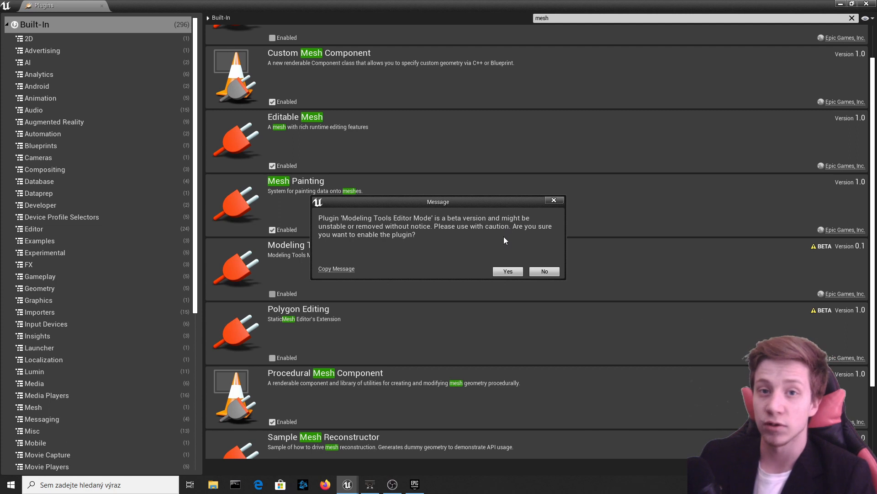
click(509, 272)
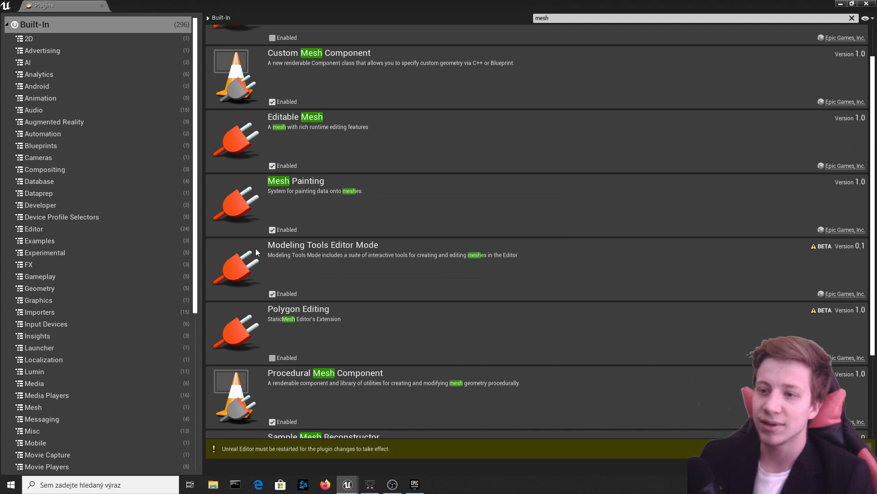
- Enable the Polygon Editing beta plugin and restart the editor to apply the plugin changes
click(273, 357)
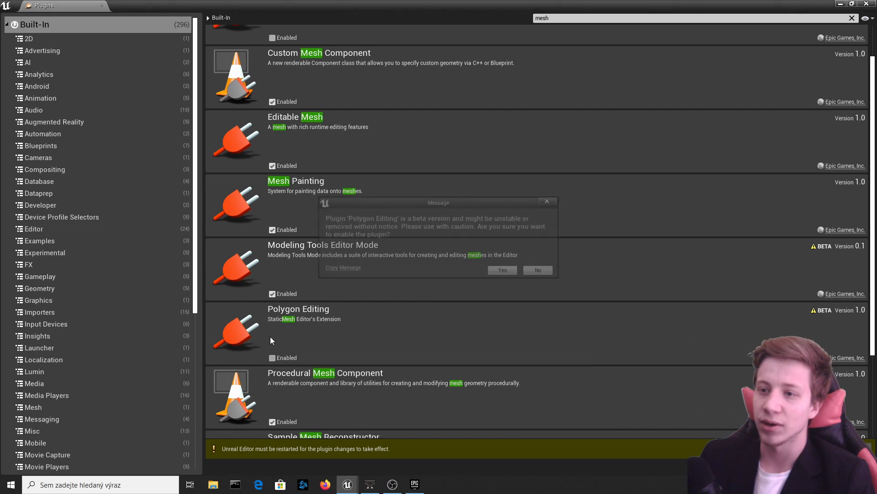
click(505, 272)
click(851, 448)
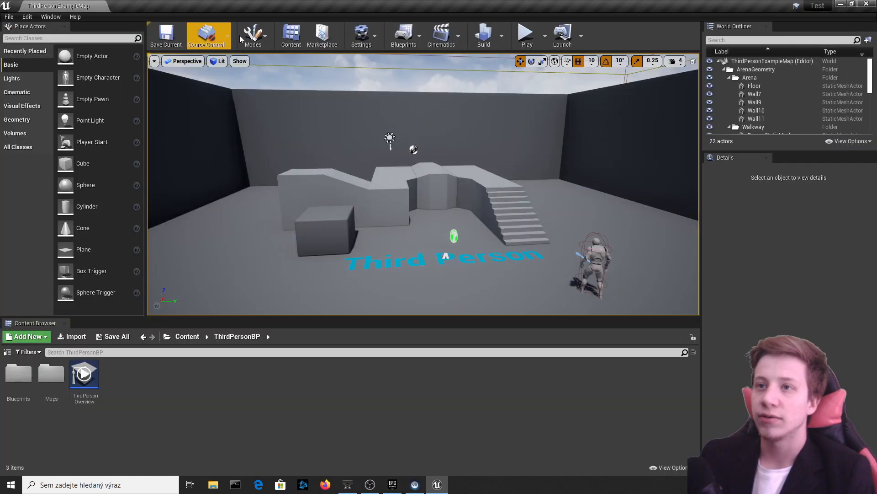
- Switch the level editor to Modeling mode
click(261, 35)
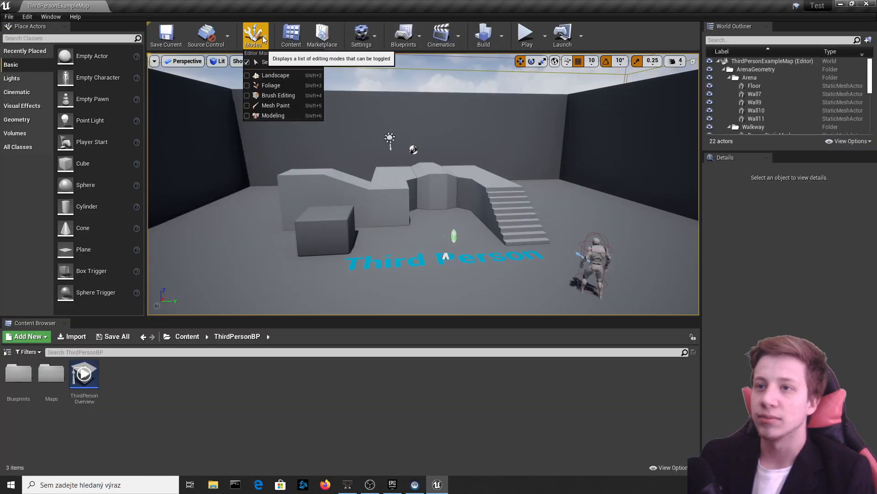
click(284, 116)
right_drag(432, 177, 441, 194)
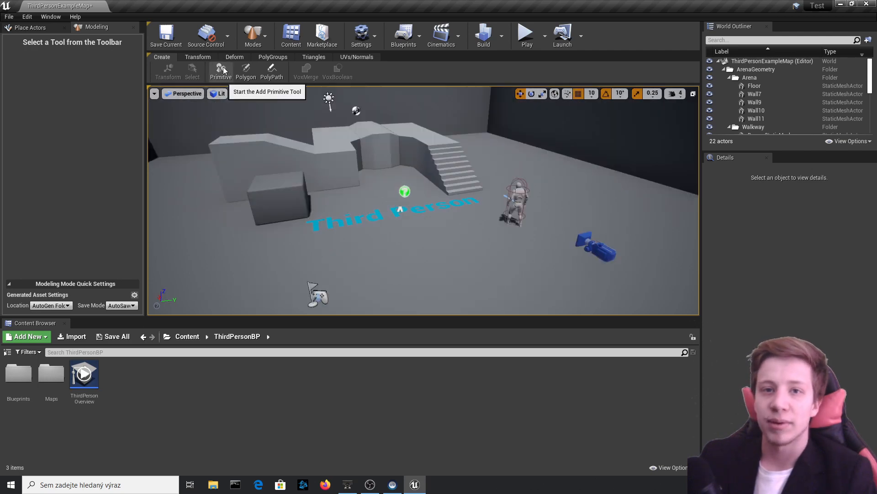
- Start the Add Primitive tool with the Box type and set its width to about 223.7 and height to about 304.7
click(223, 70)
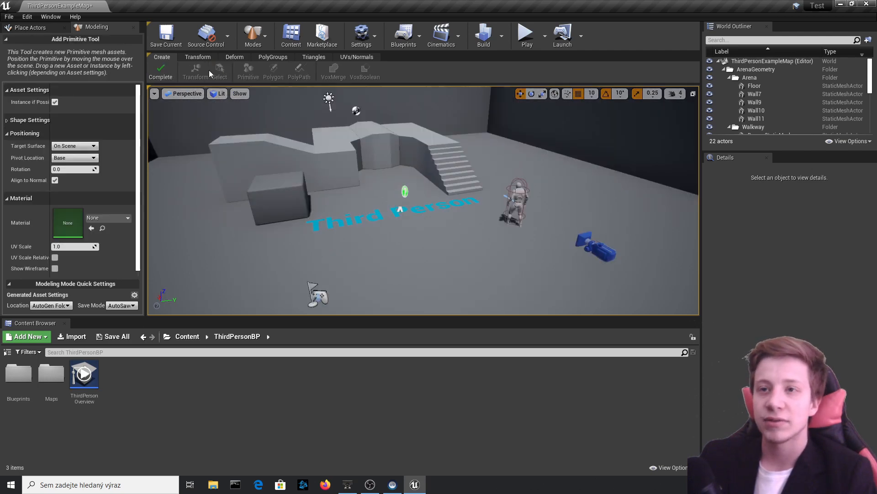
click(71, 123)
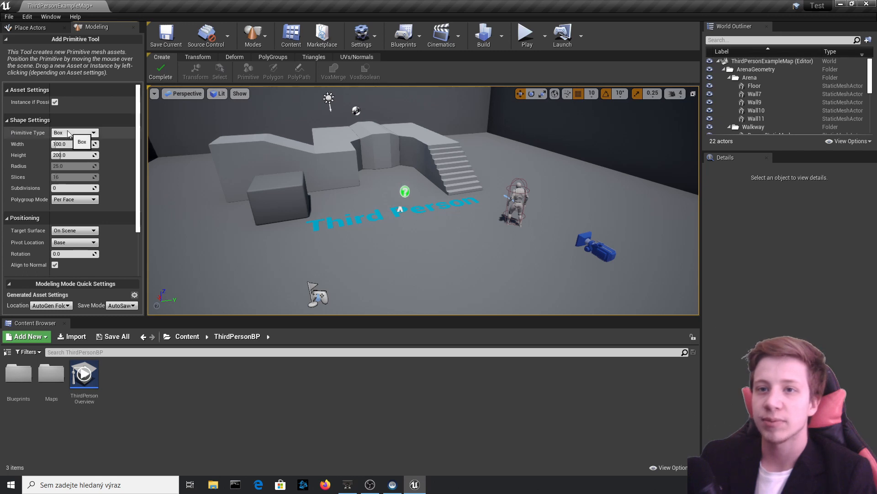
click(69, 134)
click(69, 141)
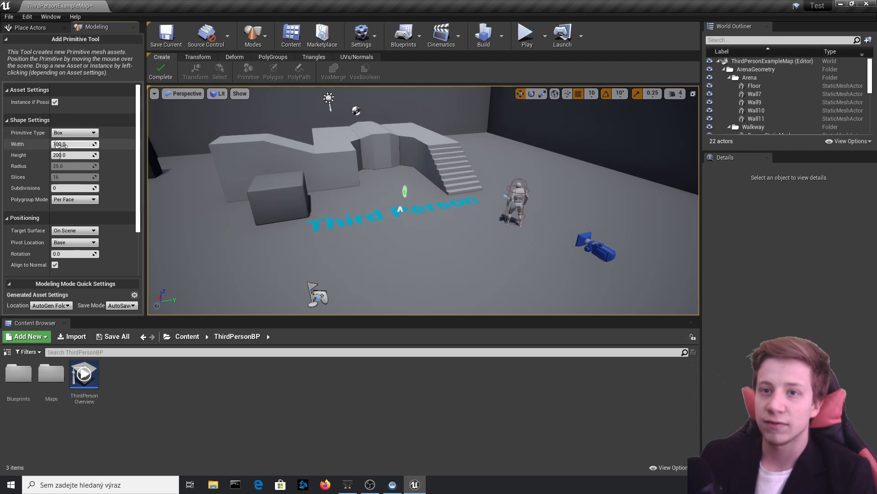
drag(61, 144, 80, 155)
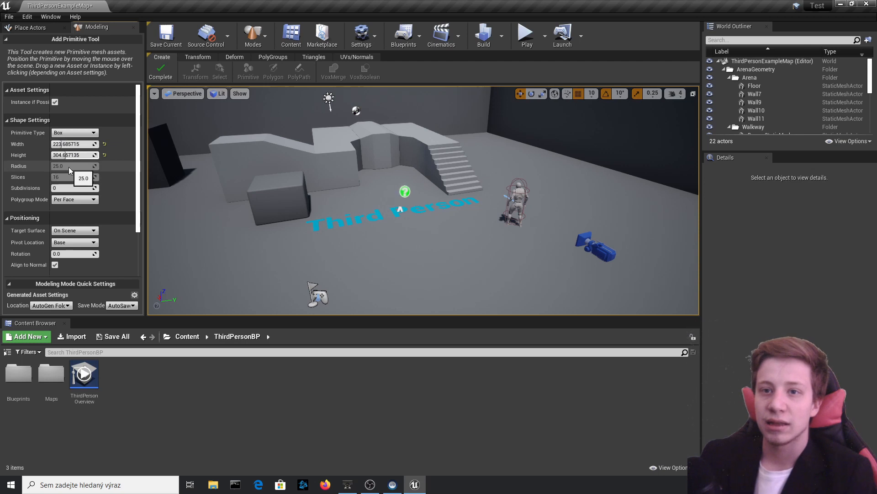
- Change the primitive type to Punctured Disc and on to Torus, and set radius about 86.6, 29 slices and 18 subdivisions
click(74, 132)
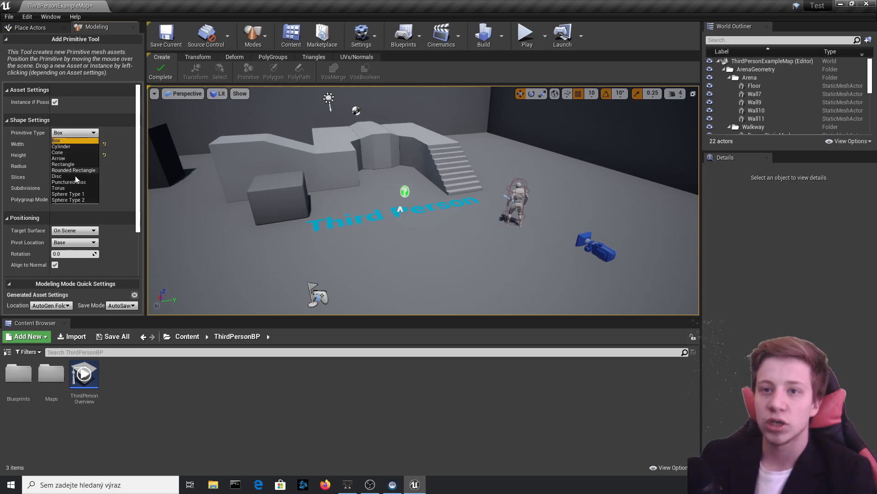
click(78, 182)
click(74, 132)
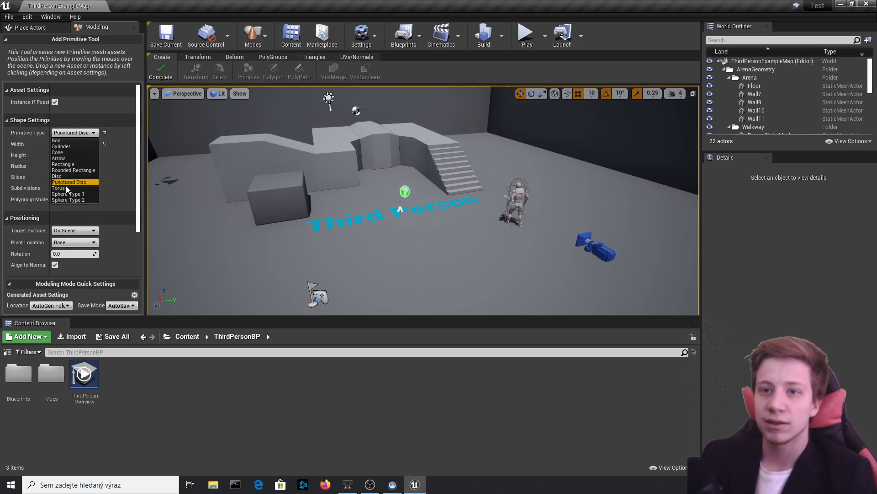
click(67, 187)
drag(62, 166, 86, 166)
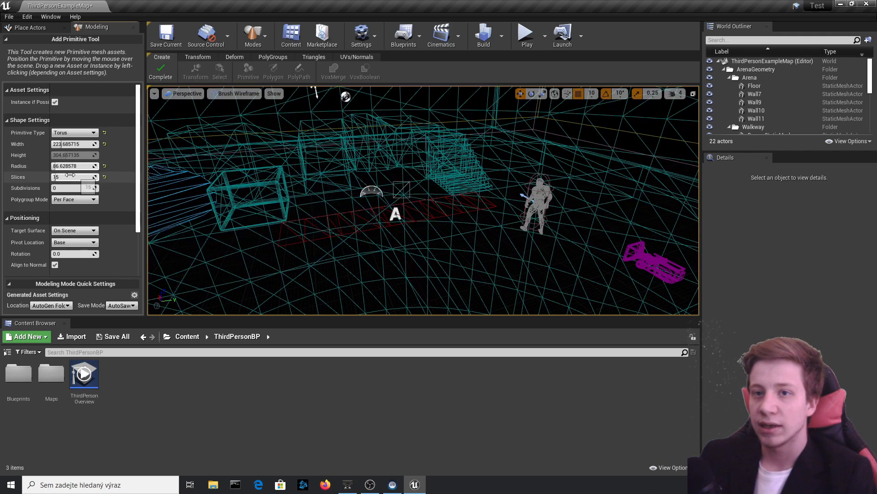
drag(78, 177, 96, 177)
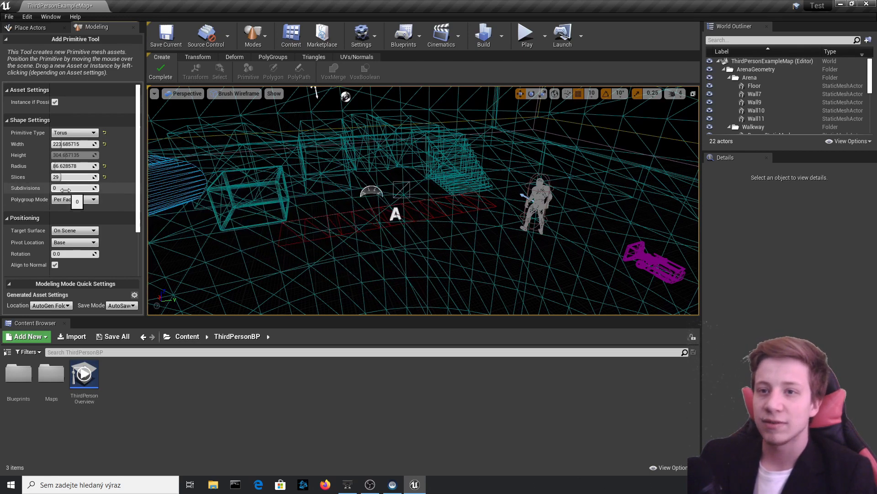
drag(66, 189, 94, 190)
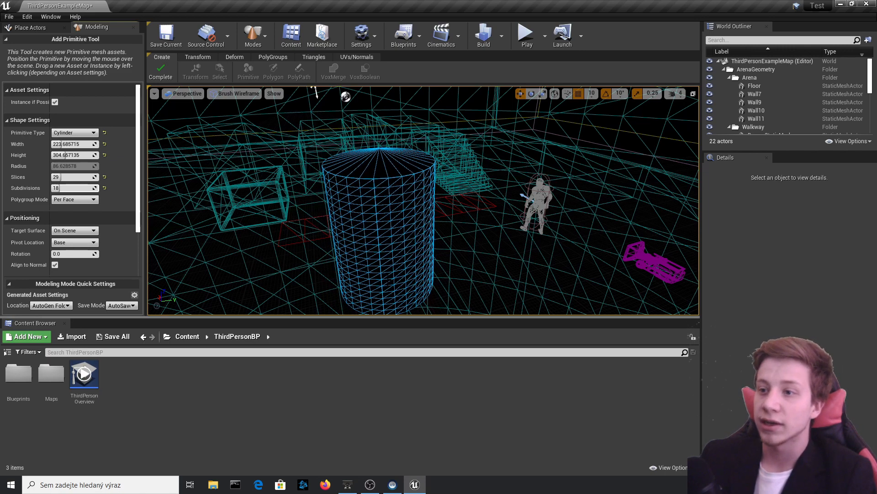
- Try a primitive rotation of about 65, reset it to the default, and switch the viewport to Lit view mode
drag(75, 254, 98, 252)
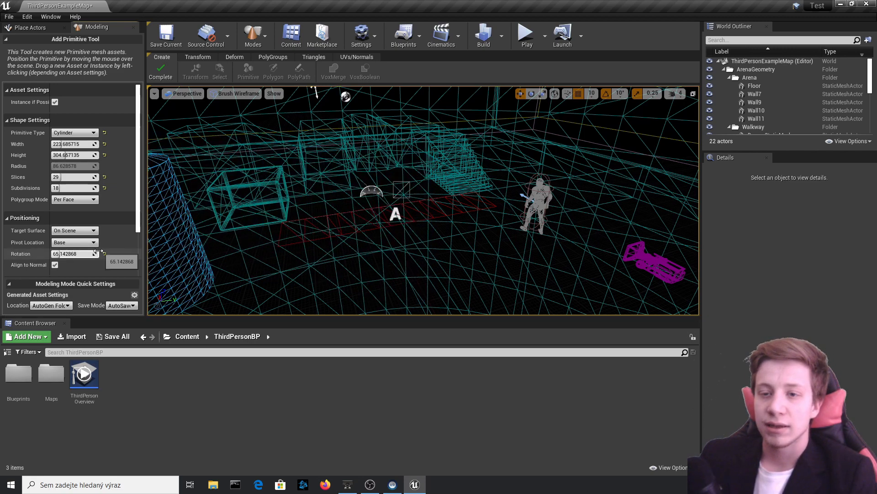
click(104, 253)
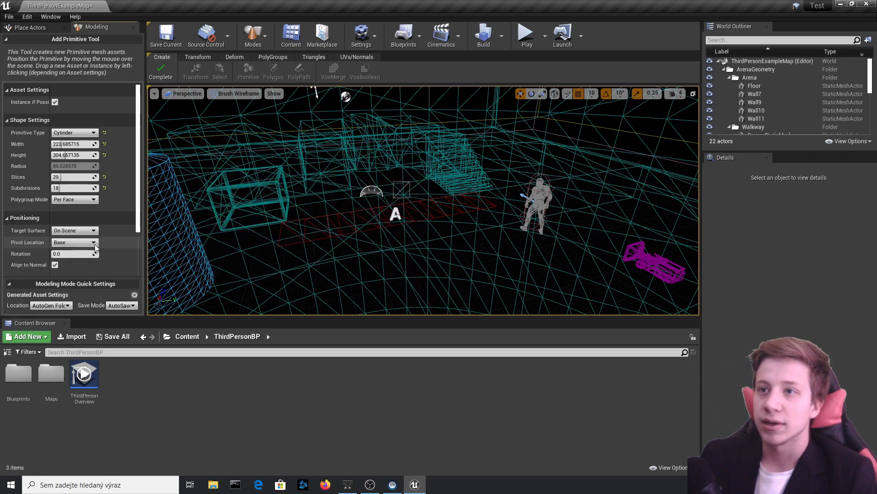
scroll(96, 247, down, 3)
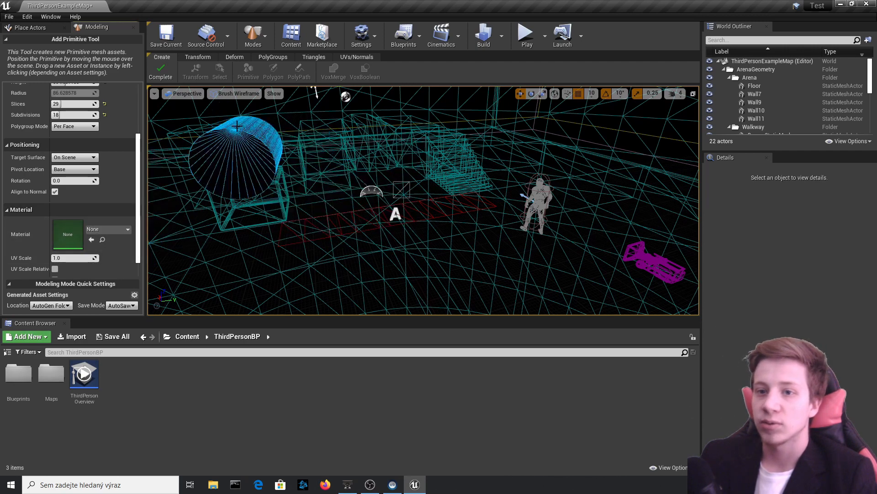
click(238, 95)
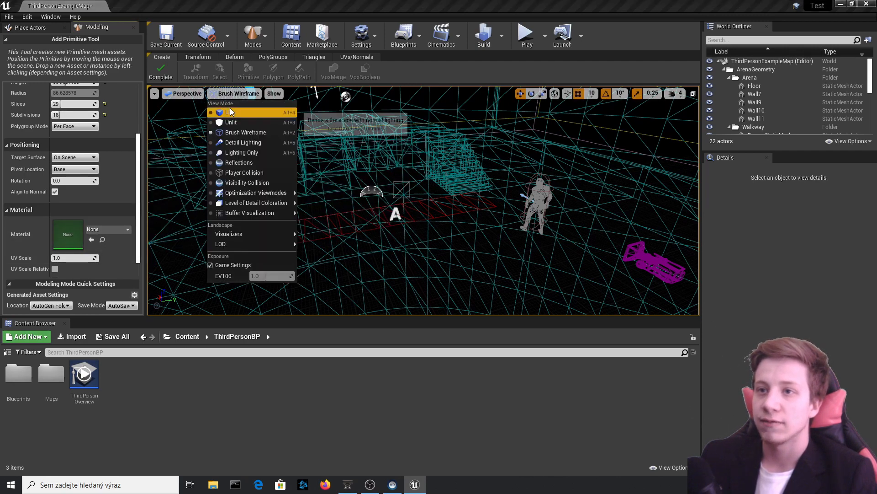
click(225, 111)
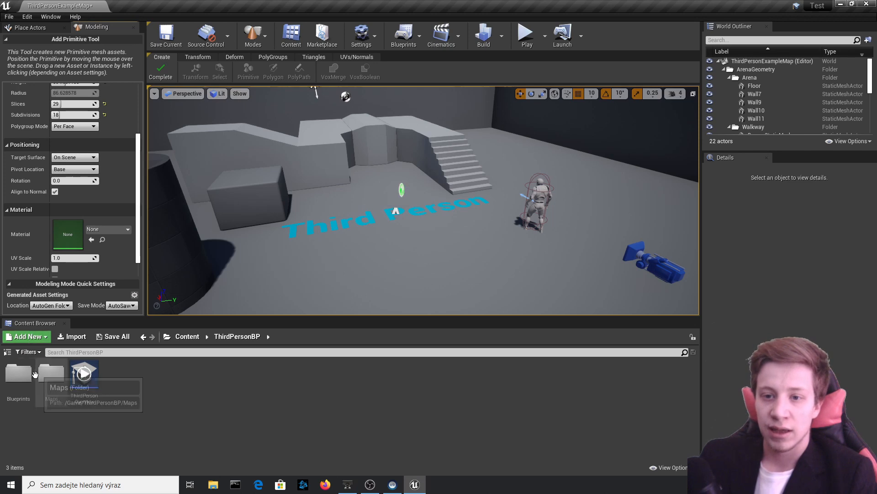
- Assign the M_Tech_Hex_Tile material from the StarterContent Materials folder to the new primitive
click(18, 375)
click(188, 336)
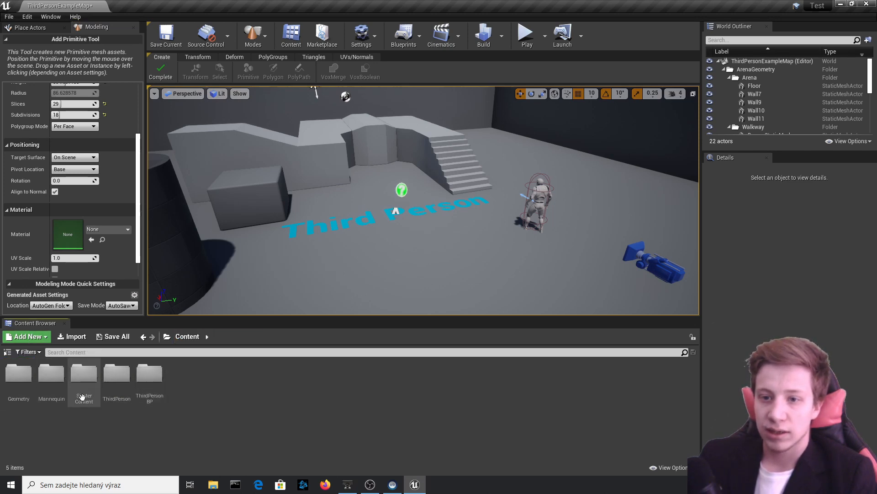
double_click(83, 374)
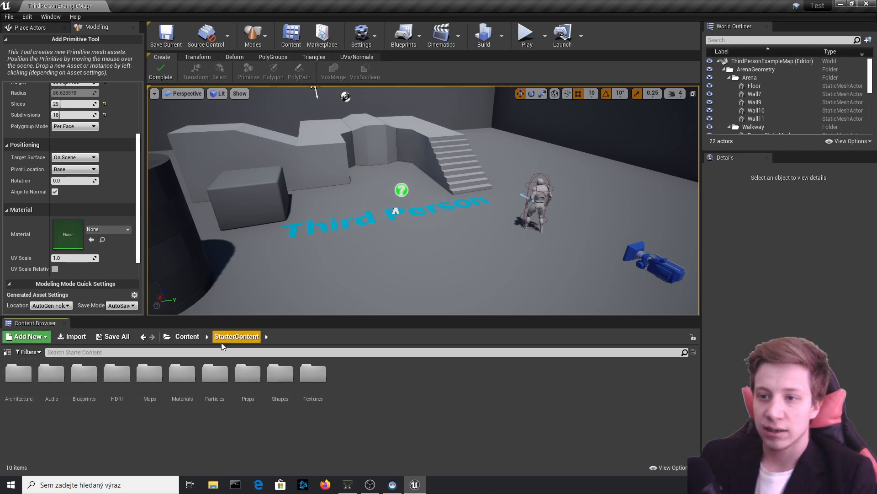
double_click(185, 384)
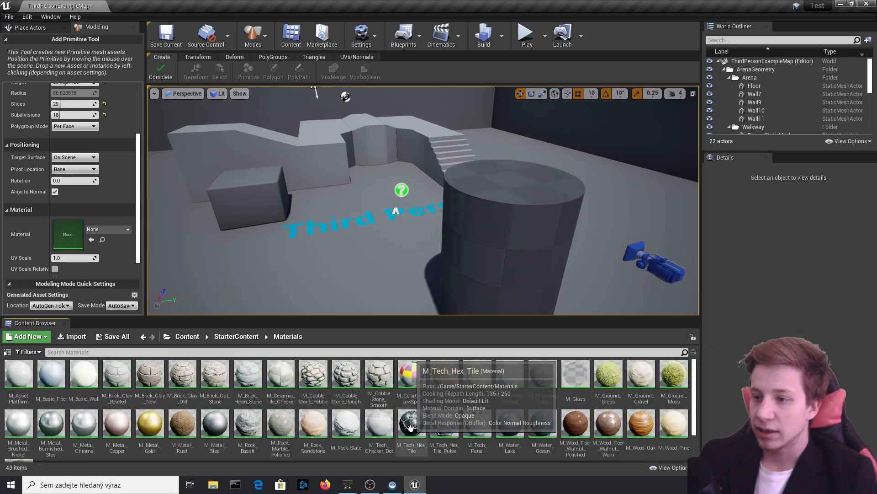
scroll(411, 427, down, 1)
drag(412, 411, 92, 234)
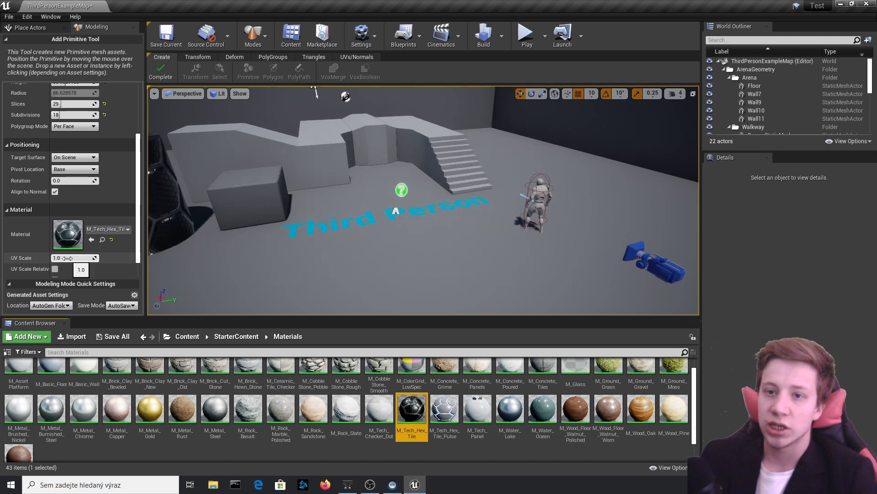
- Set the primitive's UV scale to about 3.3, place the hex-tiled cylinder beside the Third Person text, and complete the tool
drag(73, 258, 87, 258)
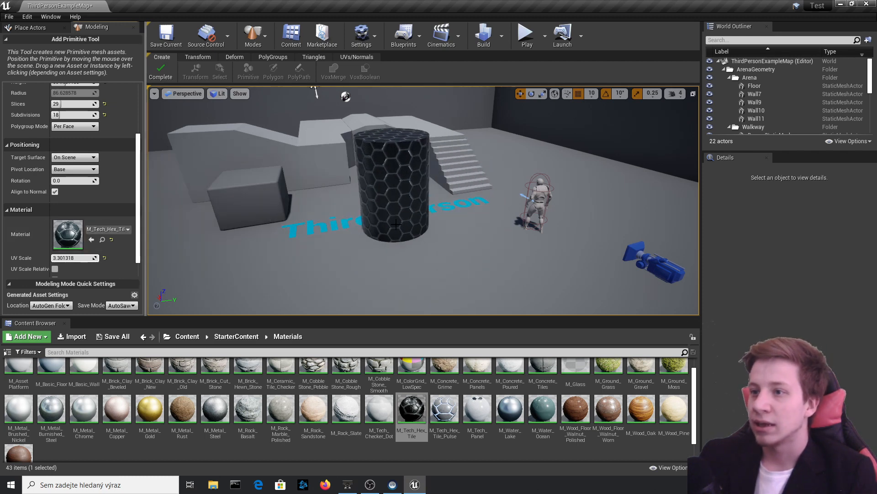
click(396, 224)
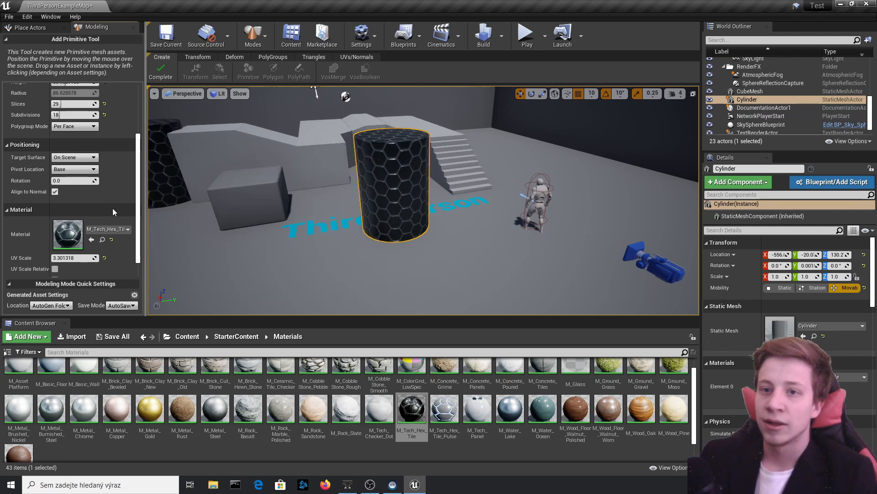
scroll(105, 213, down, 1)
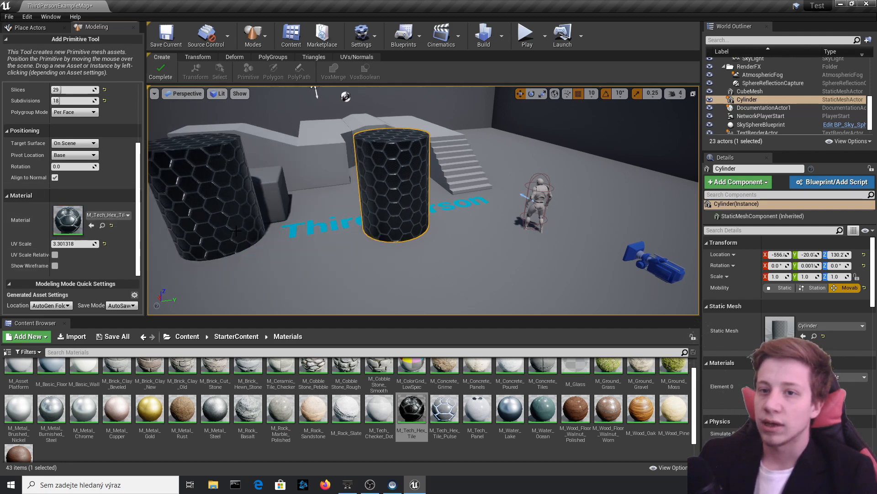
click(165, 72)
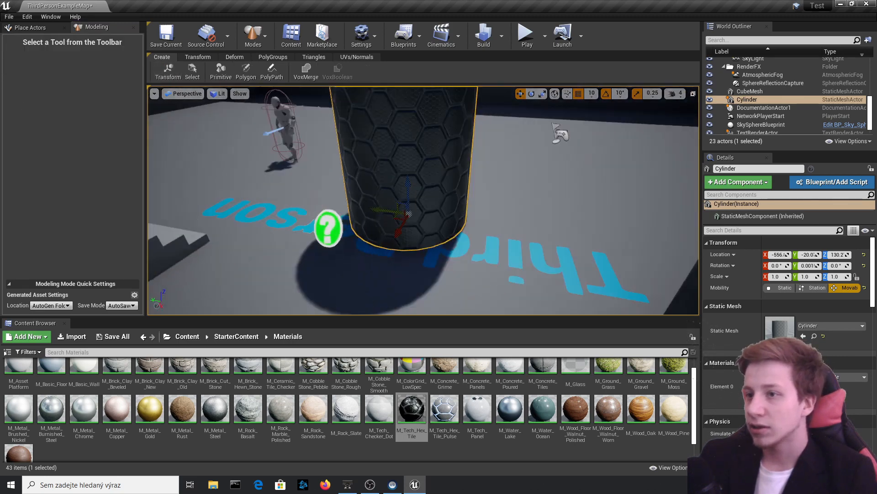
right_drag(422, 201, 412, 221)
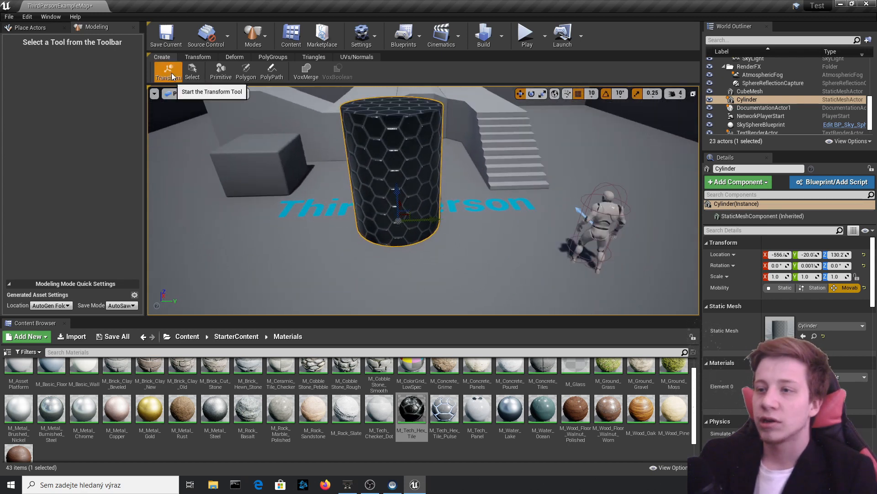
- Try the Transform tool on the placed cylinder and exit it, reselecting the cylinder in between
click(171, 73)
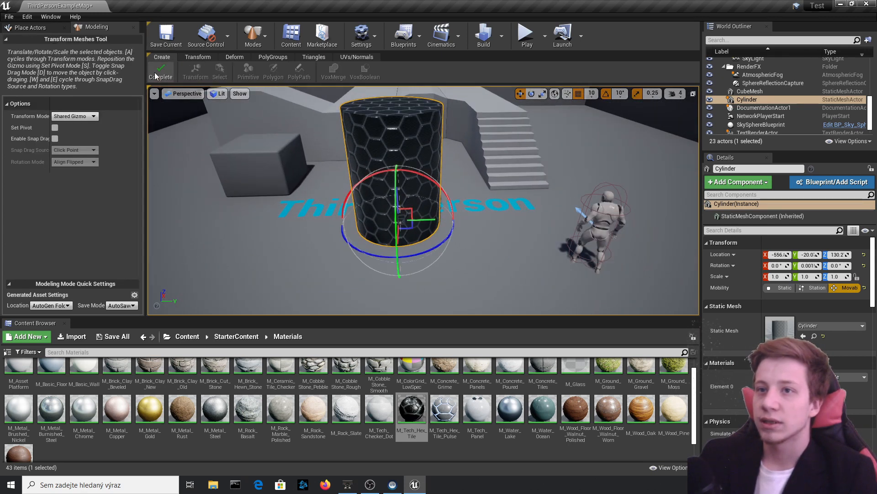
click(157, 73)
click(190, 72)
drag(414, 192, 400, 113)
drag(400, 113, 422, 173)
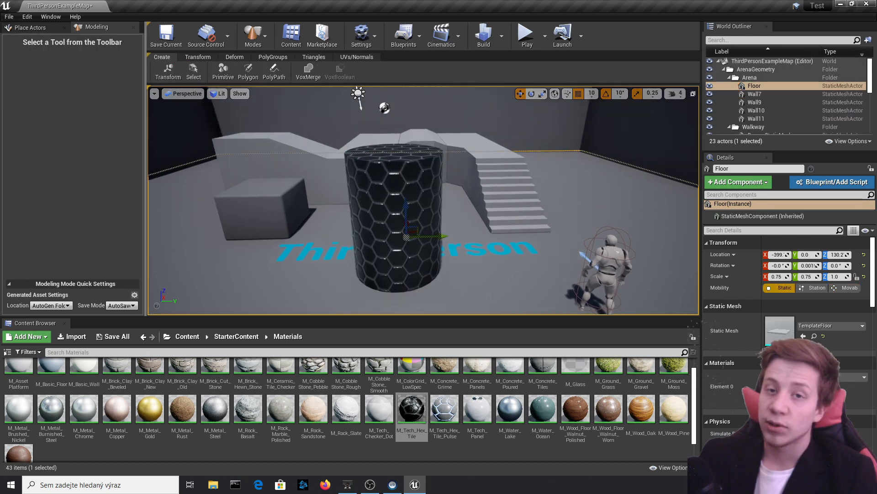
mouse_move(439, 220)
right_down()
mouse_move(442, 208)
mouse_move(439, 220)
right_up()
click(439, 220)
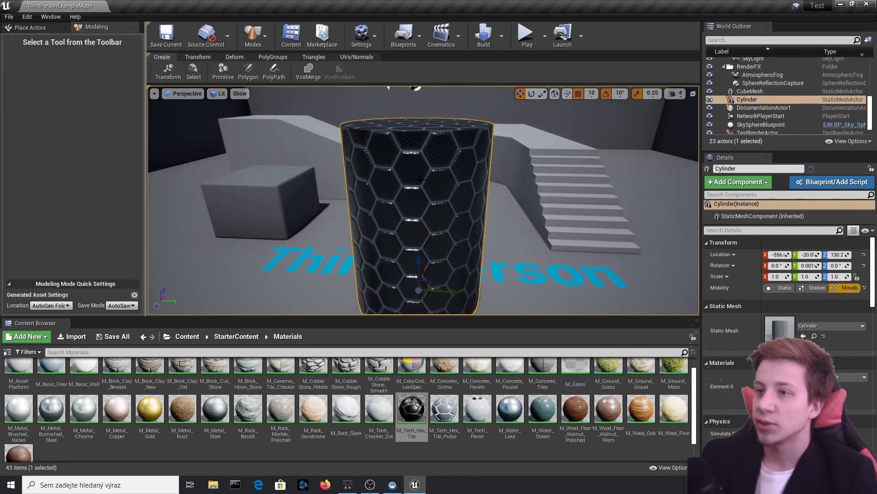
click(177, 77)
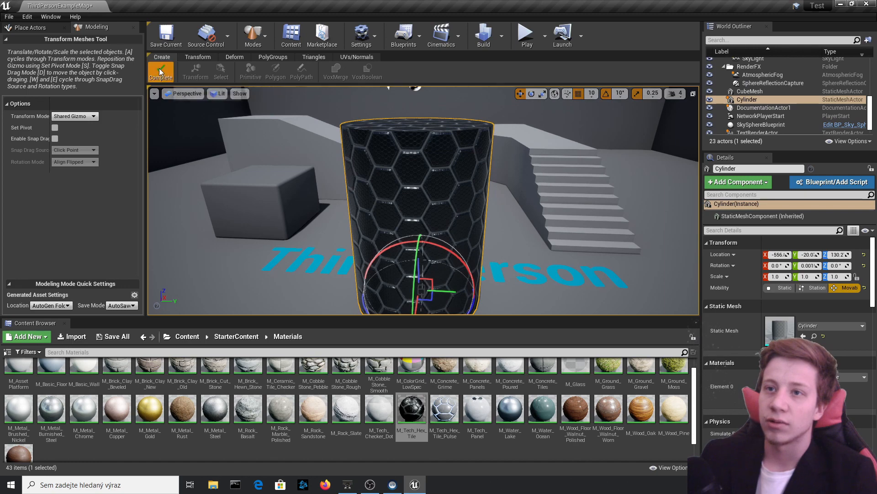
click(161, 74)
- Brush-select a patch of triangles on the cylinder's front with the Mesh Selection tool, and cancel the tool
click(191, 73)
mouse_move(397, 216)
mouse_down()
mouse_move(383, 218)
mouse_move(407, 251)
mouse_move(441, 231)
mouse_up()
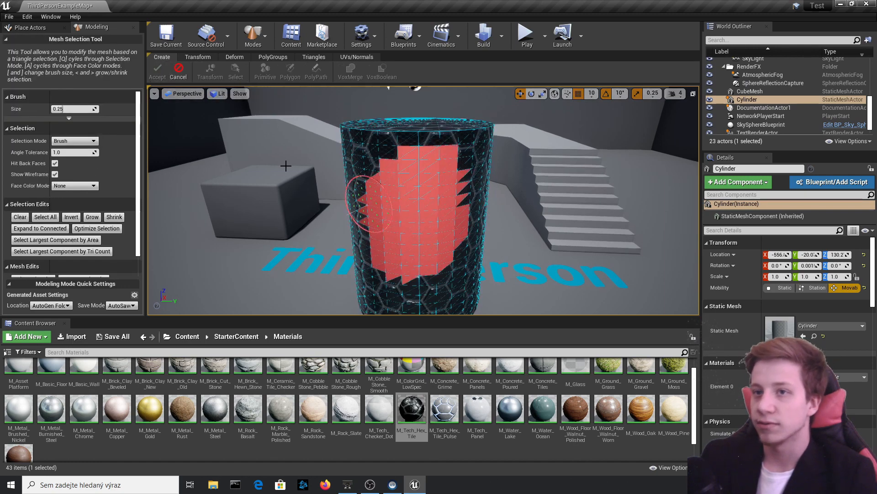
click(184, 74)
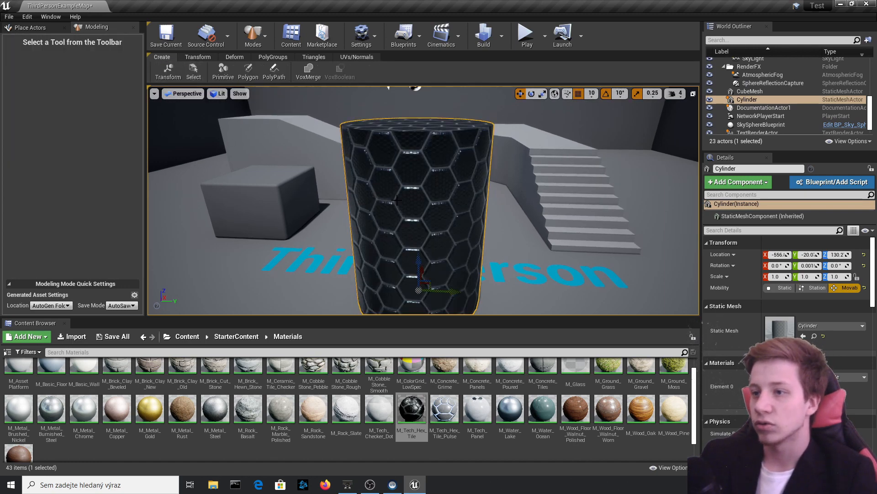
- Move the cylinder along the Y axis to about 39.9 and deselect it
scroll(397, 200, down, 6)
drag(451, 257, 472, 254)
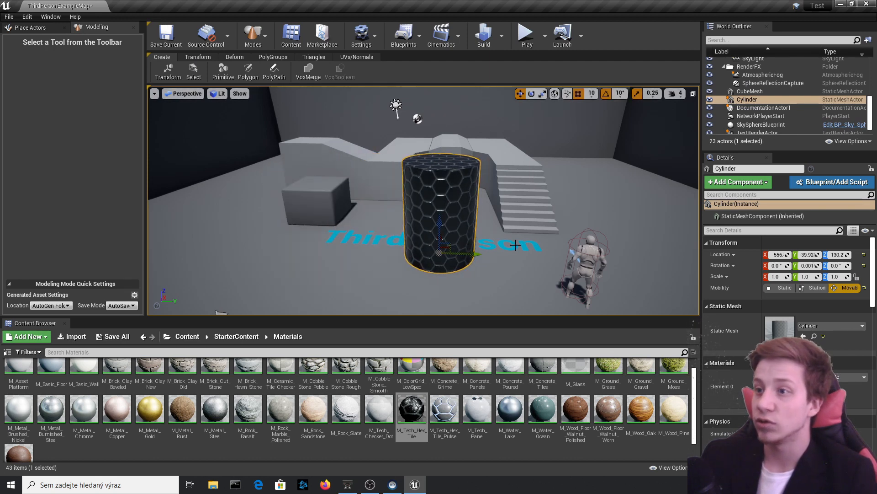
click(232, 142)
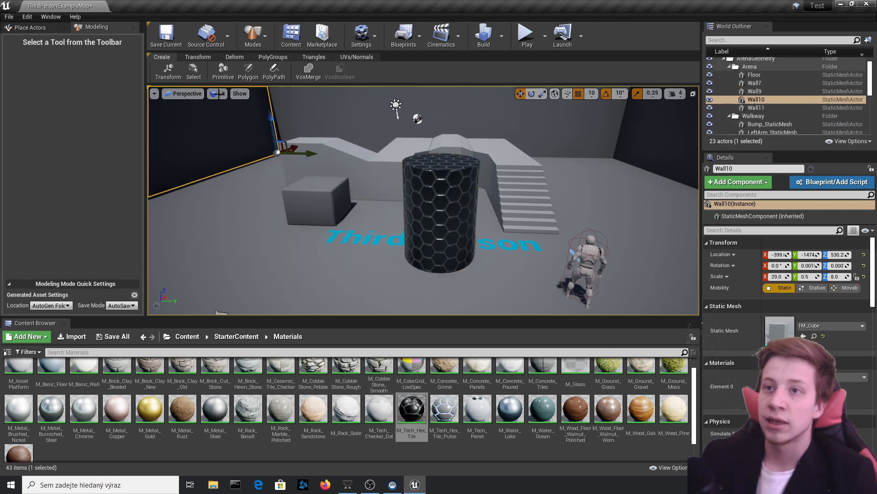
- Draw a freehand Z-shaped polygon on the floor, extrude it to a height of about 675, and undo the extrusion
click(248, 71)
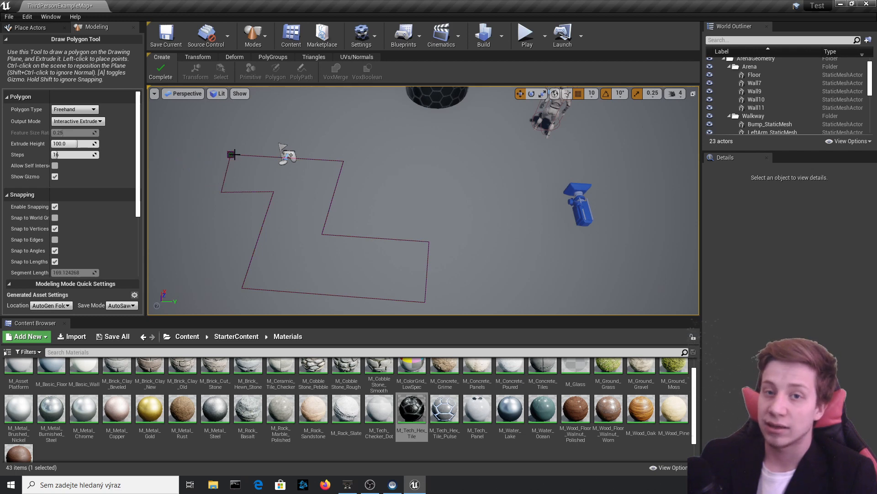
click(232, 154)
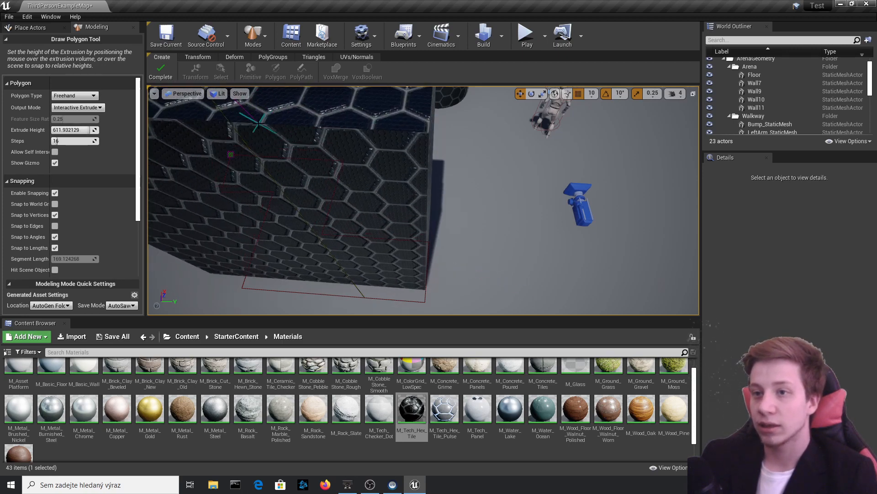
click(388, 229)
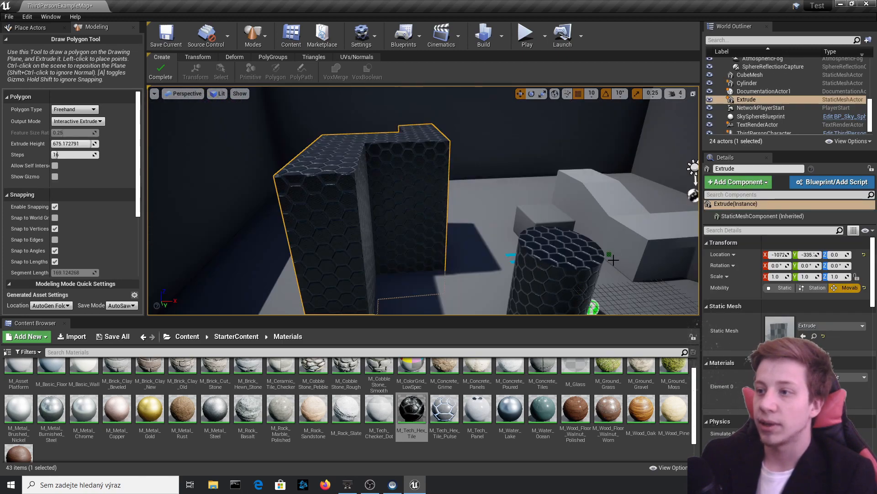
key(ctrl+z)
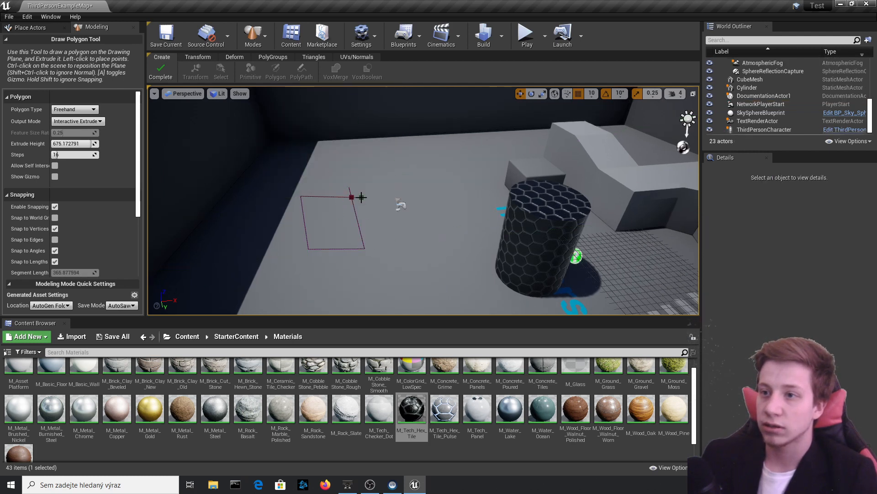
- Close a four-cornered freehand polygon on the floor and try the M_Statue and M_Water_Lake materials on its extrusion
click(353, 192)
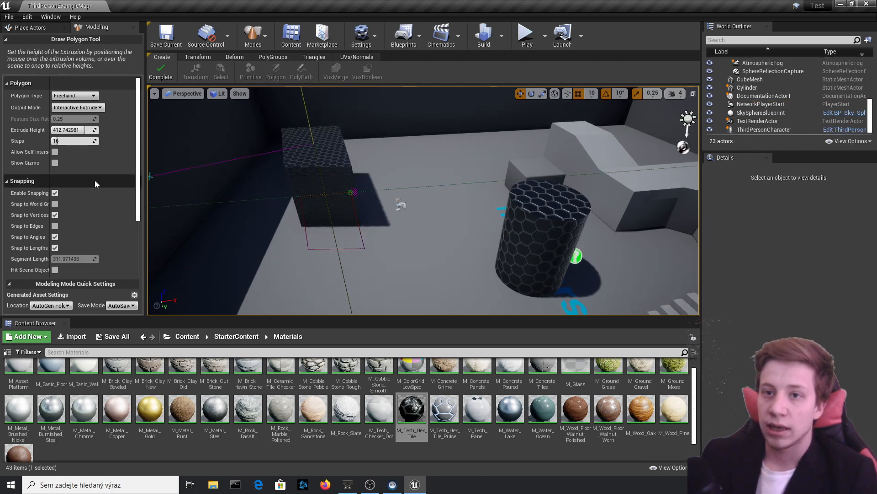
scroll(94, 180, down, 5)
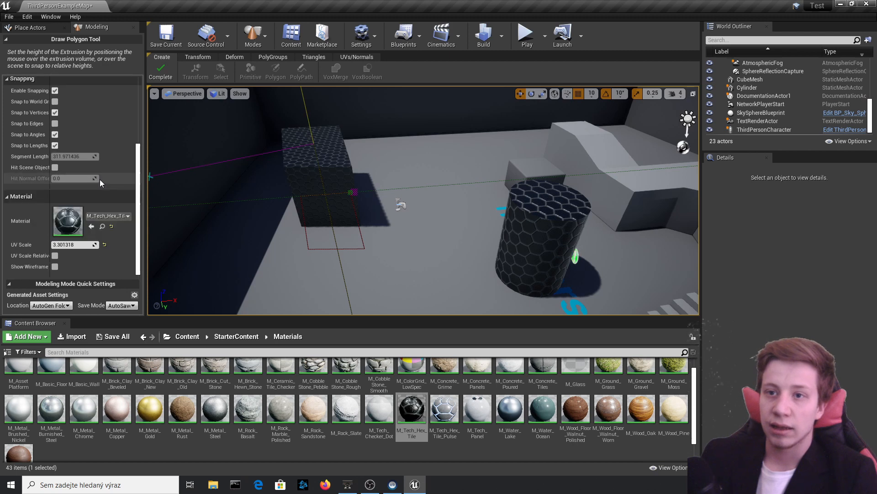
click(109, 216)
click(122, 327)
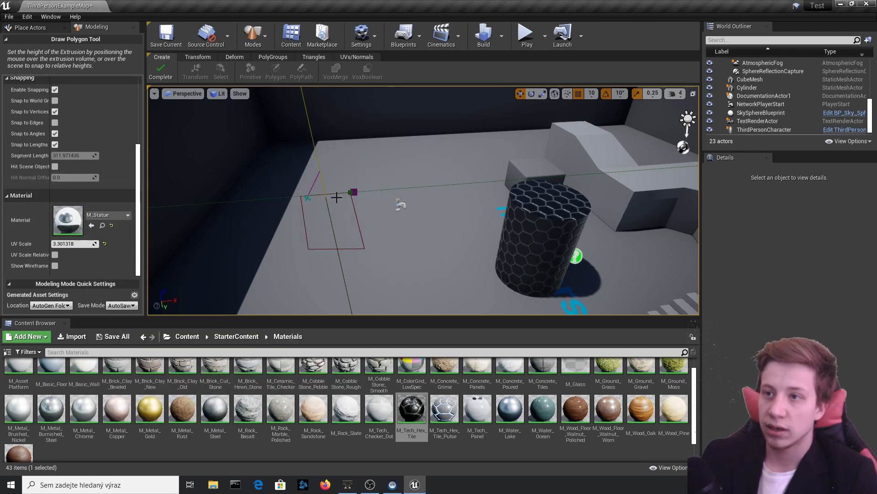
click(109, 215)
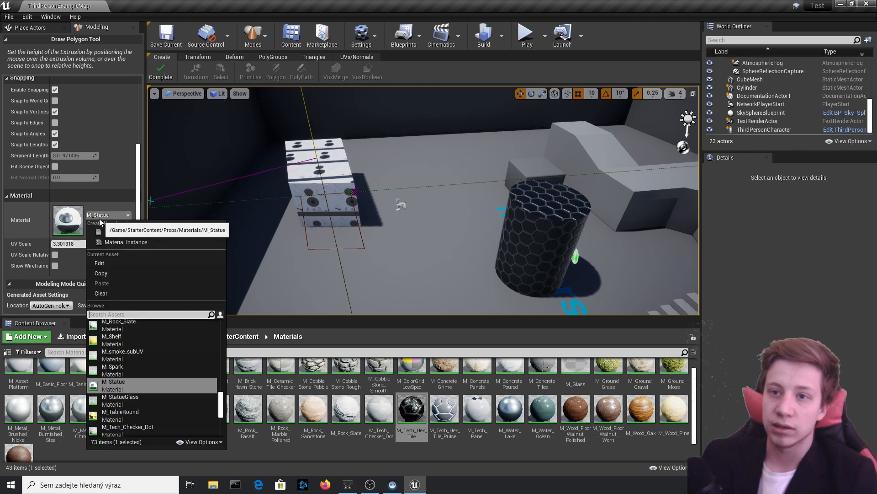
scroll(133, 340, down, 5)
click(143, 344)
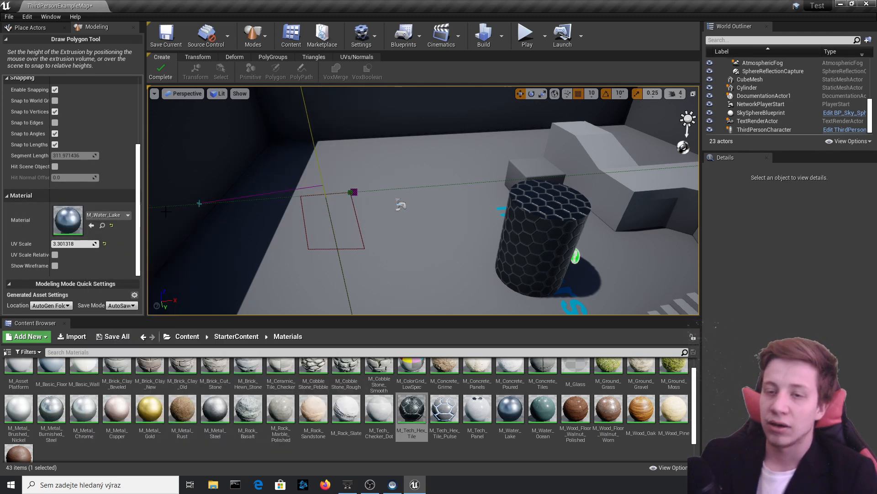
- Reset the extrusion's material to None and UV scale to 1.0, and fix its height at about 542
click(104, 243)
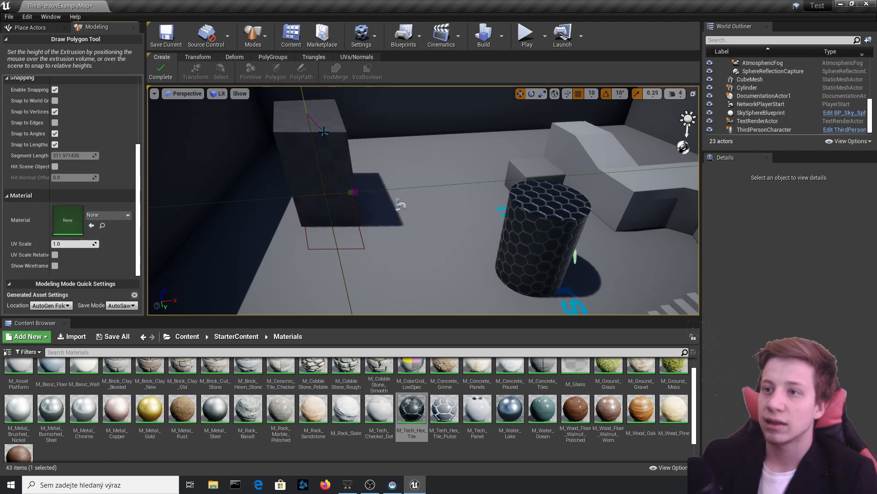
click(318, 133)
key(a)
right_drag(353, 165, 451, 151)
key(d)
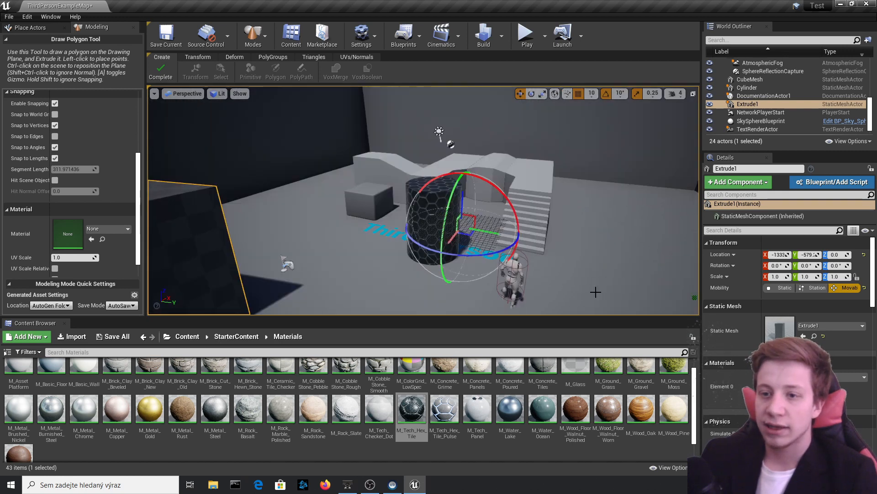
- Open the _GENERATED folder in the project content and examine the properties of the Extrude1 static mesh
click(188, 337)
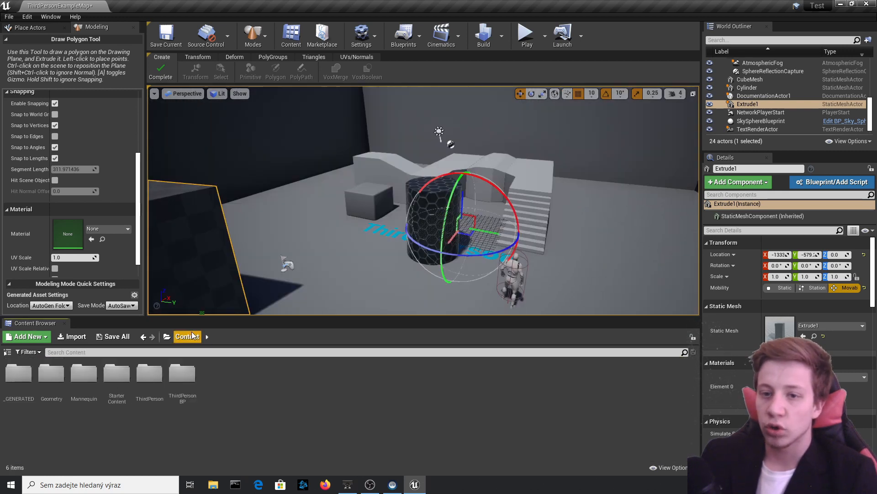
click(11, 379)
double_click(11, 379)
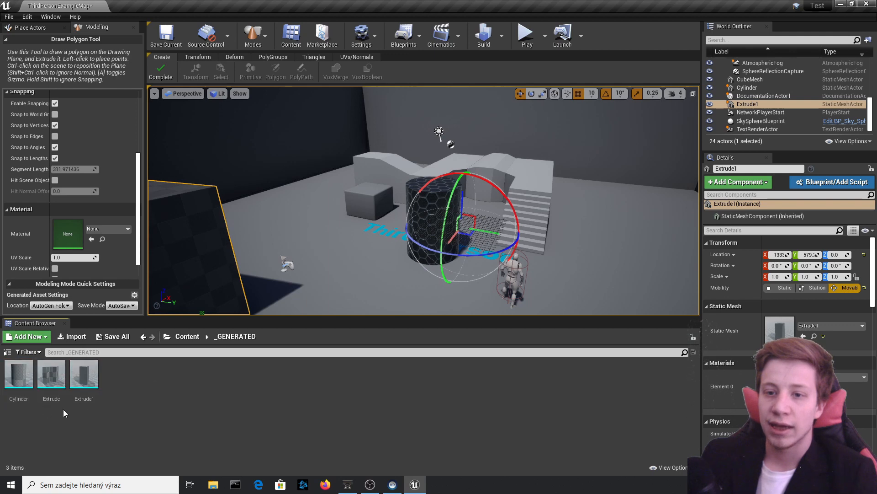
mouse_move(89, 376)
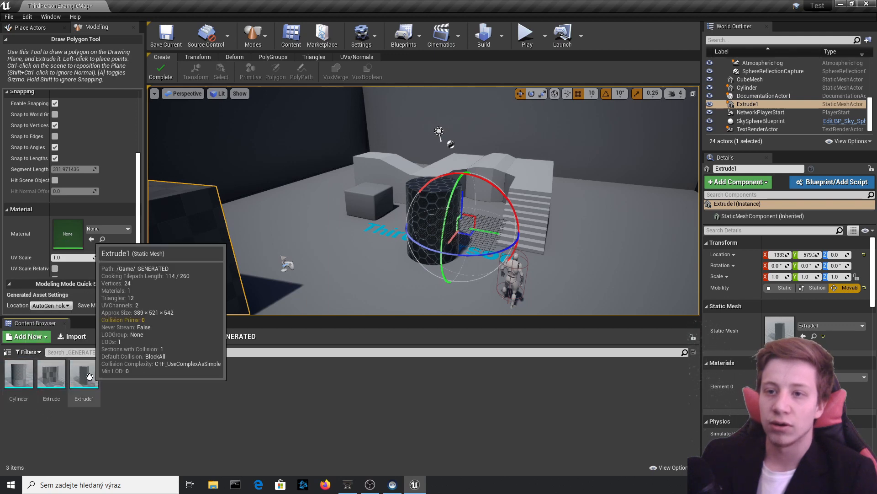
- Complete the Draw Polygon tool, delete the cylinder and the extruded block from the level, and return to the Content folder
click(161, 72)
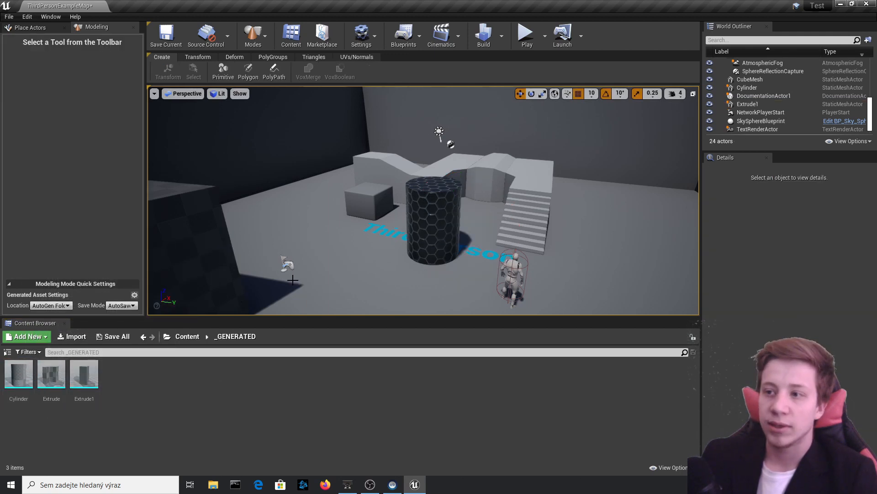
click(449, 203)
key(Delete)
click(160, 288)
key(Delete)
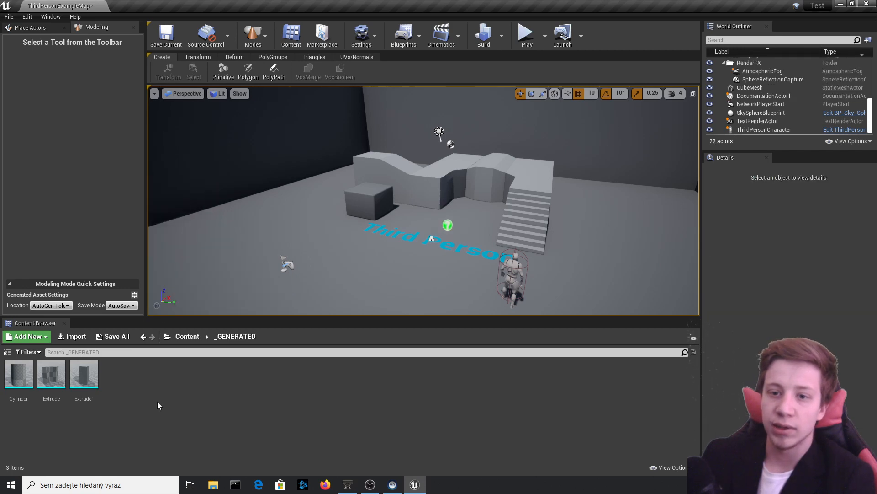
click(187, 337)
right_drag(350, 149, 350, 183)
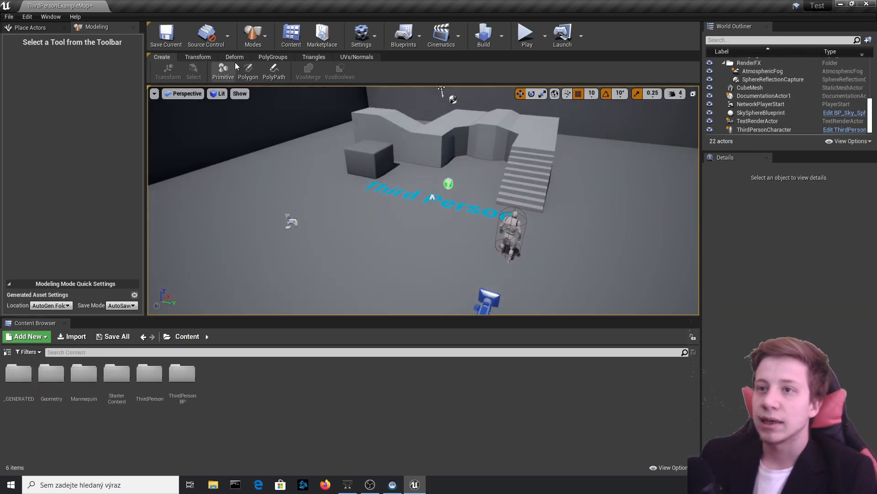
- Start the PolyPath tool and place the first corners of a long zigzag path across the level floor
click(274, 70)
mouse_move(320, 274)
right_down()
mouse_move(303, 288)
mouse_move(274, 280)
mouse_move(267, 302)
right_up()
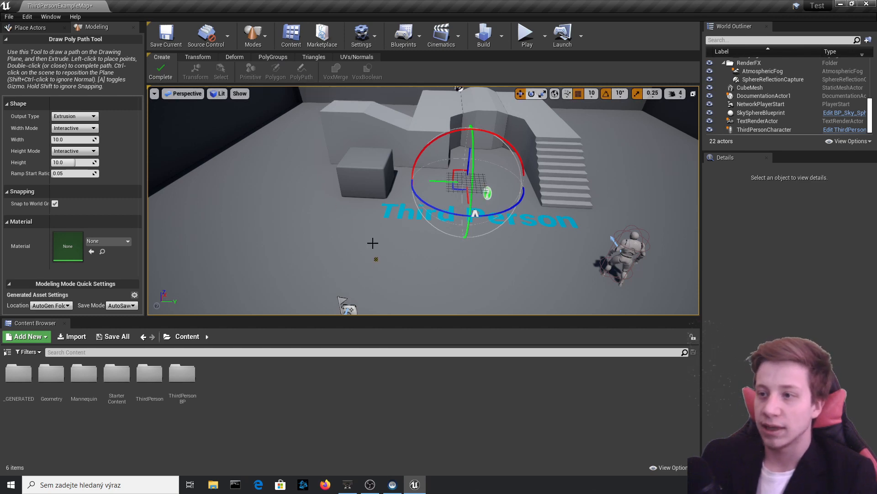
right_drag(374, 243, 342, 211)
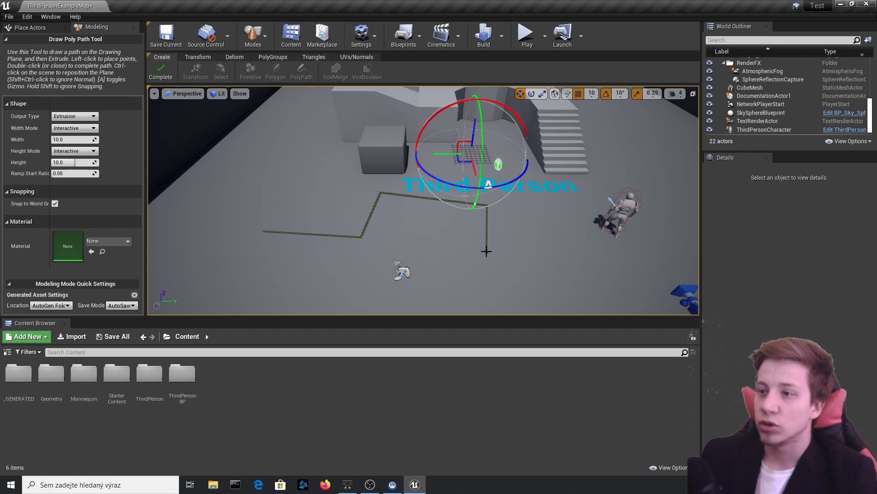
click(681, 198)
scroll(688, 290, down, 5)
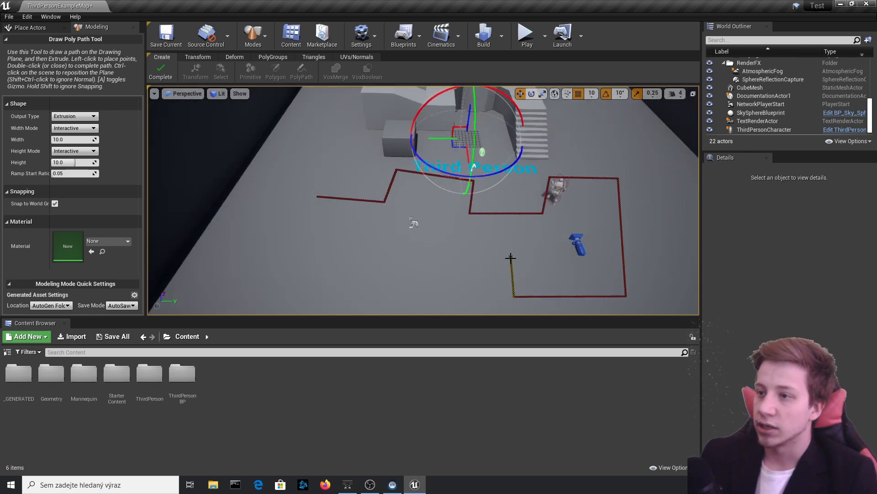
click(287, 268)
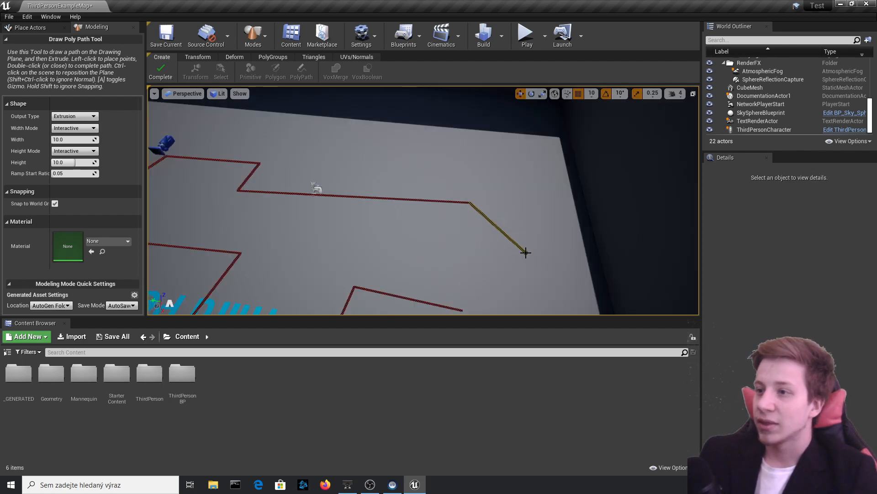
- Extend the zigzag path toward the dark wall and end it with a short hook turned back inward
click(543, 246)
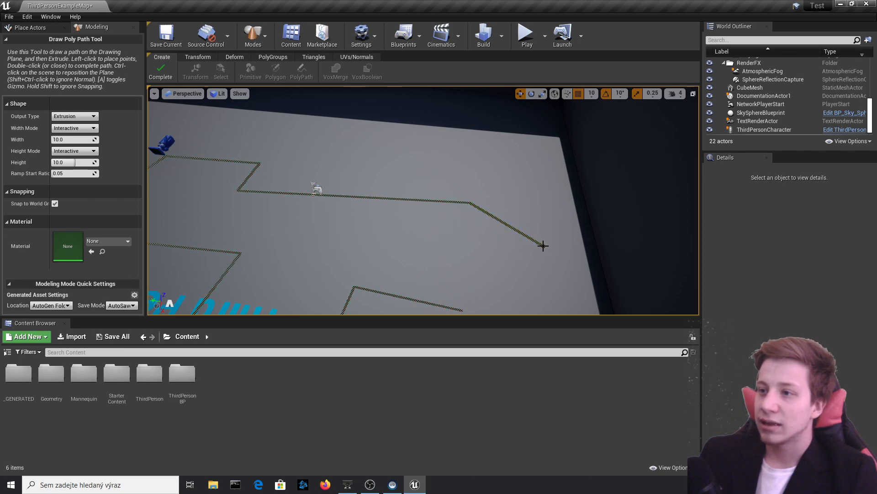
key(w)
right_drag(517, 260, 517, 250)
key(s)
key(q)
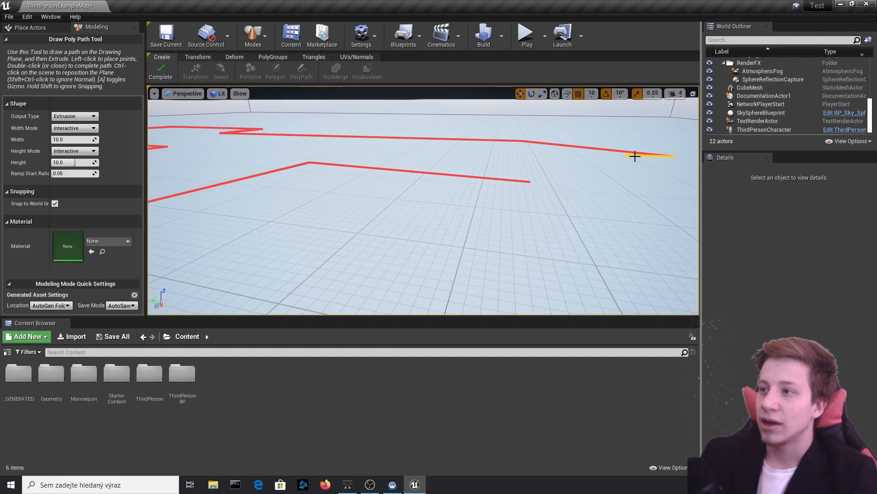
key(e)
right_drag(641, 154, 644, 164)
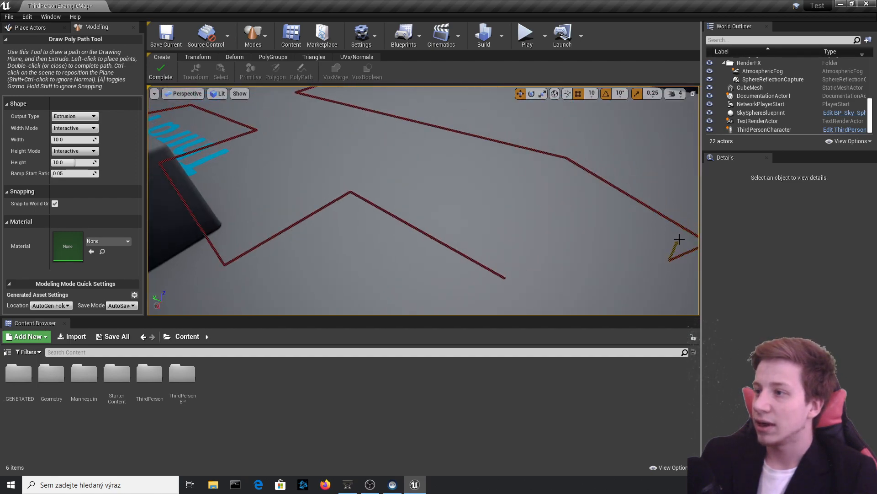
double_click(679, 254)
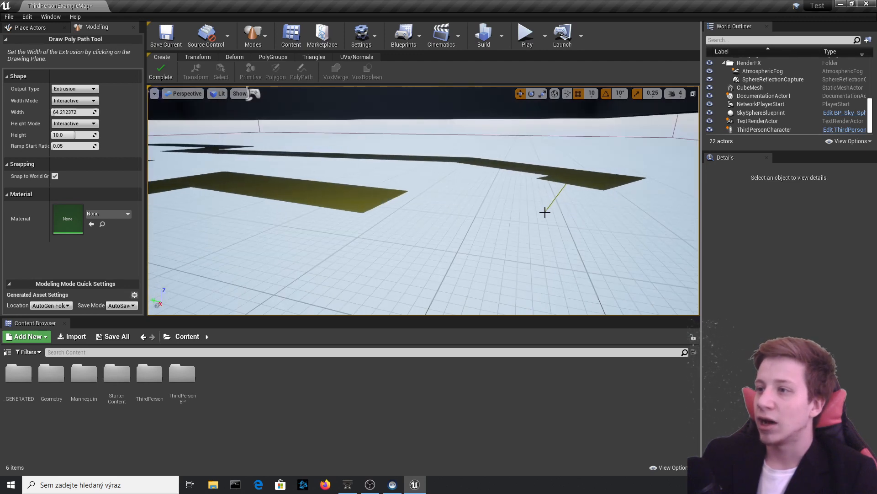
- Set the drawn path's width to about 63 and extrude it to a height of 460
click(544, 211)
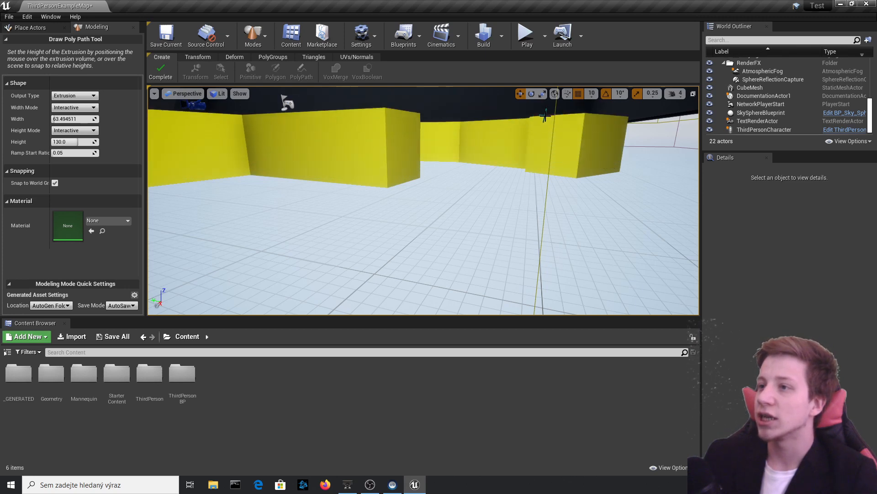
right_drag(542, 97, 403, 131)
click(505, 104)
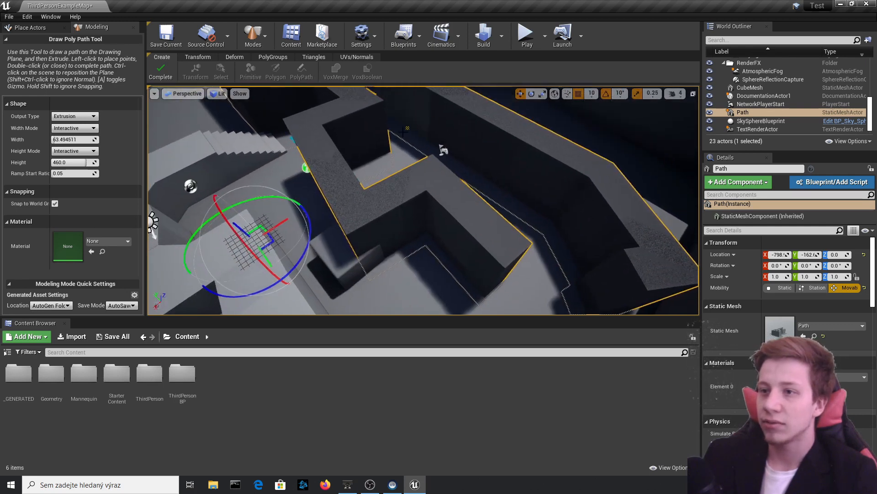
right_drag(330, 161, 330, 138)
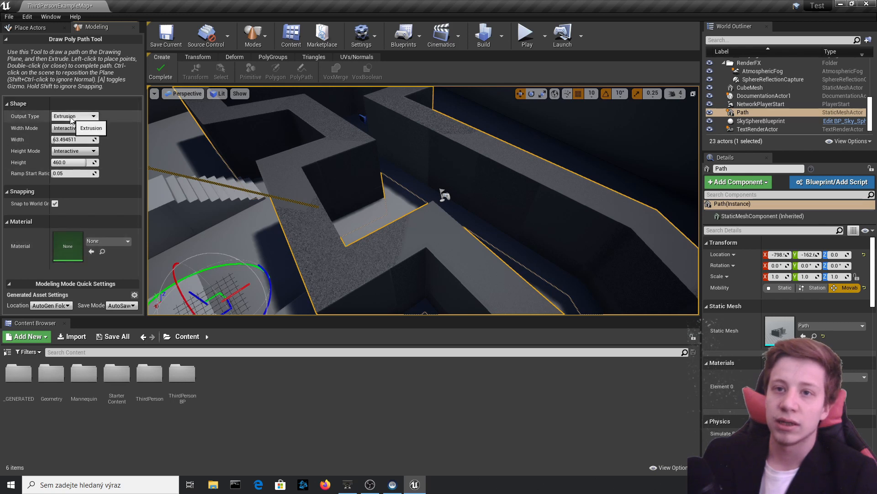
- Complete the PolyPath tool and delete the extruded path from the level
click(78, 129)
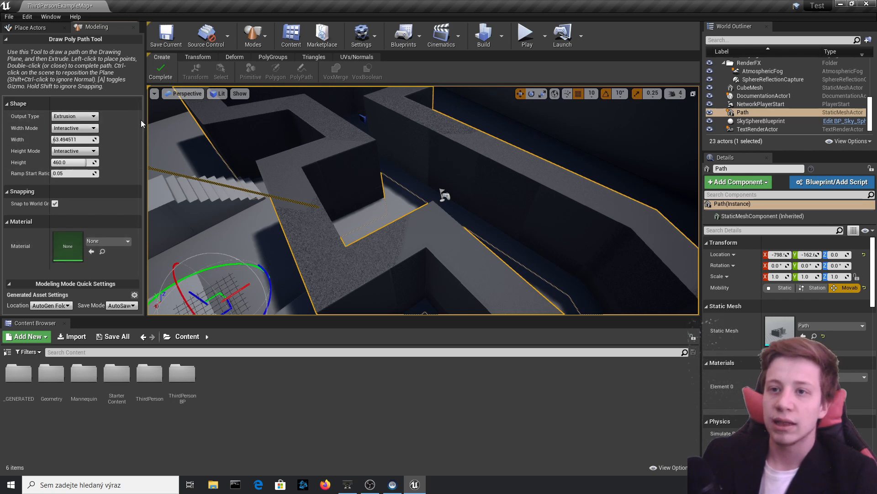
click(161, 73)
key(Delete)
mouse_move(293, 166)
right_down()
mouse_move(361, 153)
mouse_move(188, 170)
right_up()
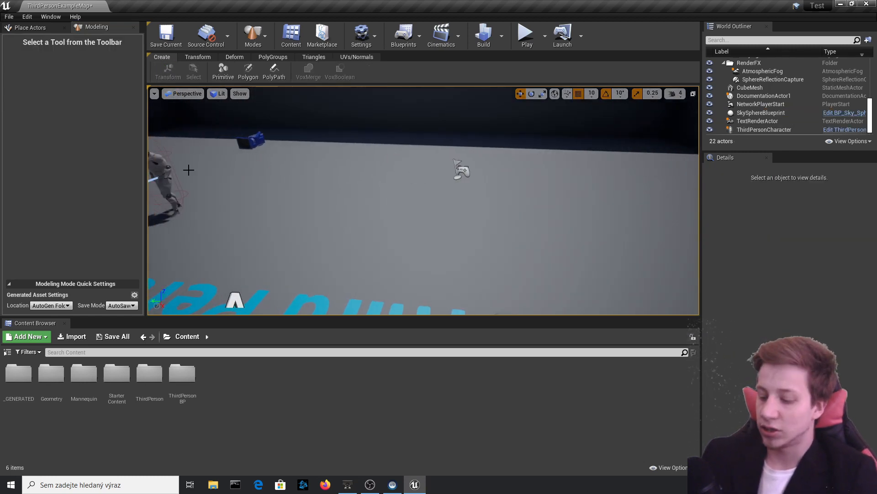
mouse_move(262, 175)
right_down()
mouse_move(257, 154)
mouse_move(264, 180)
right_up()
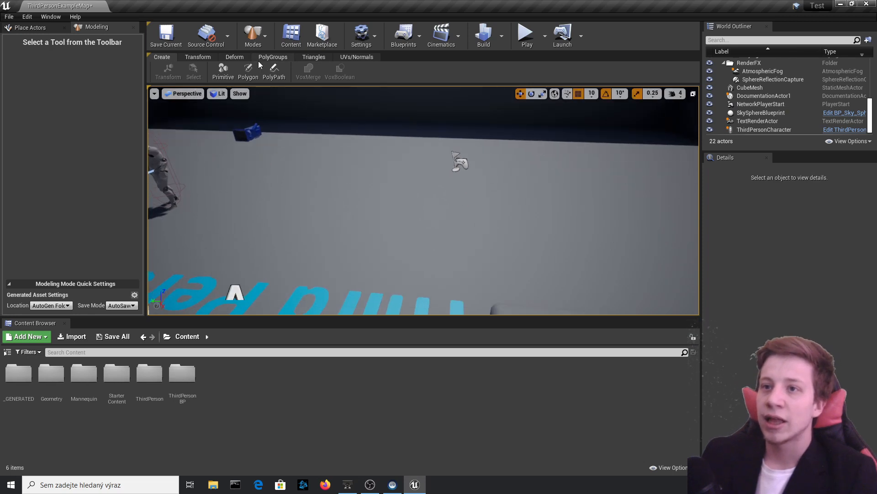
- Draw a short zigzag path on the floor with the PolyPath tool's Ribbon output type, about 149 wide
click(272, 71)
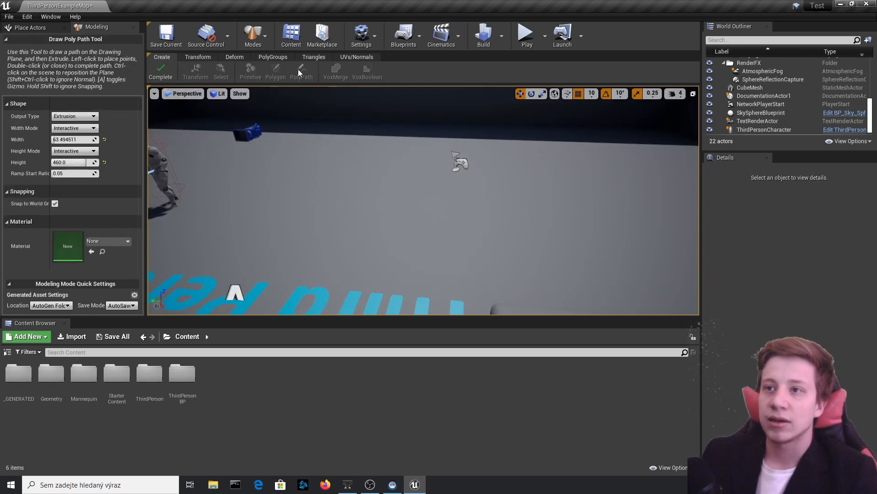
click(91, 128)
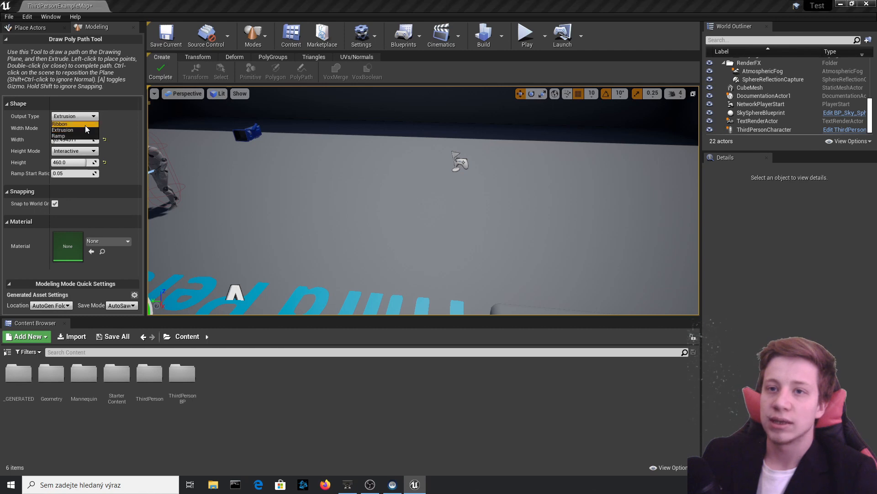
click(87, 124)
click(89, 117)
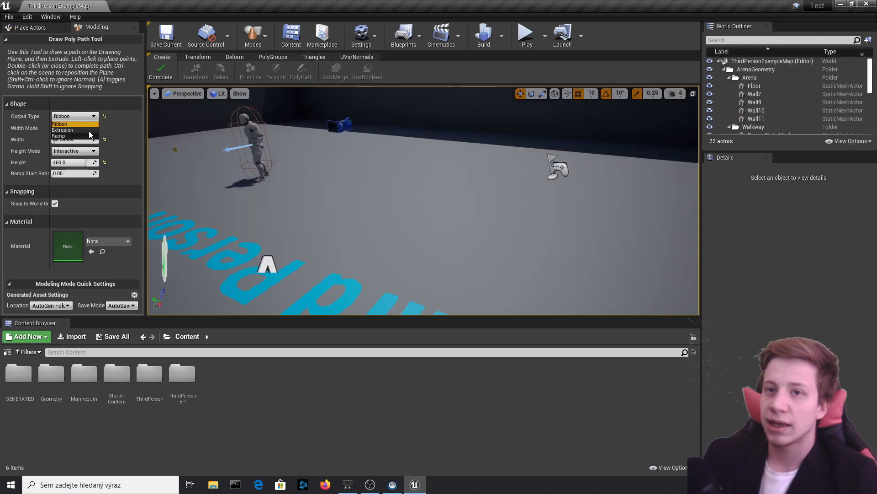
click(600, 213)
click(467, 184)
click(369, 213)
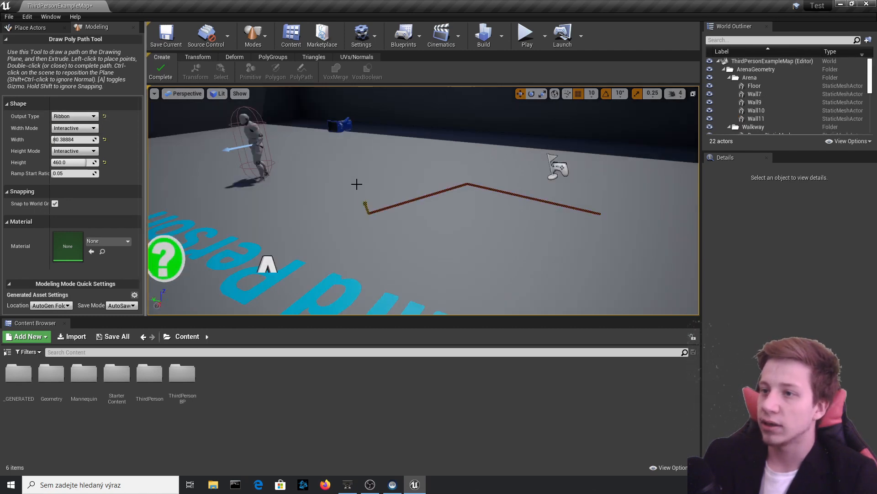
right_drag(369, 195, 378, 182)
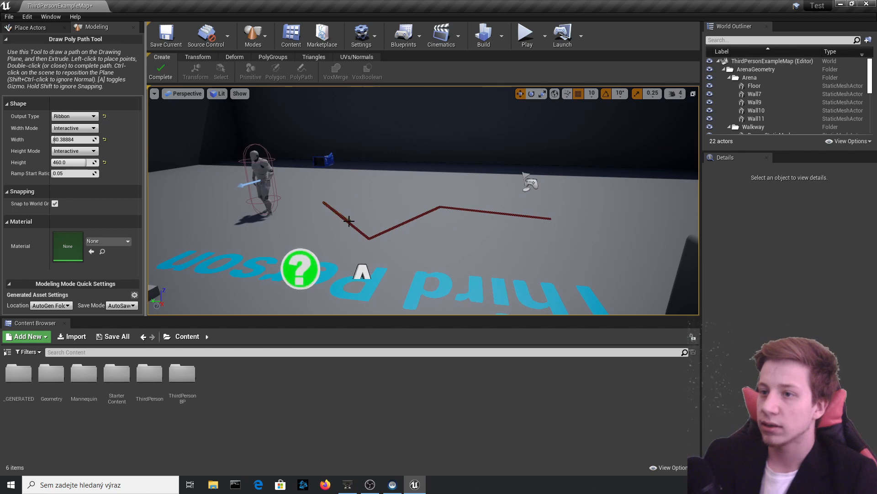
double_click(298, 221)
right_drag(301, 222, 294, 195)
click(286, 196)
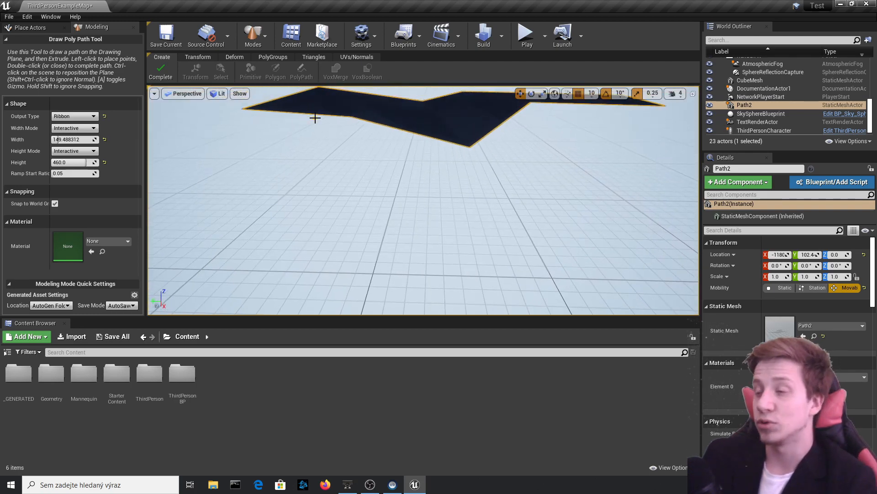
- Delete the ribbon from the level and set the PolyPath tool's Output Type to Ramp
key(Delete)
right_drag(327, 133, 327, 133)
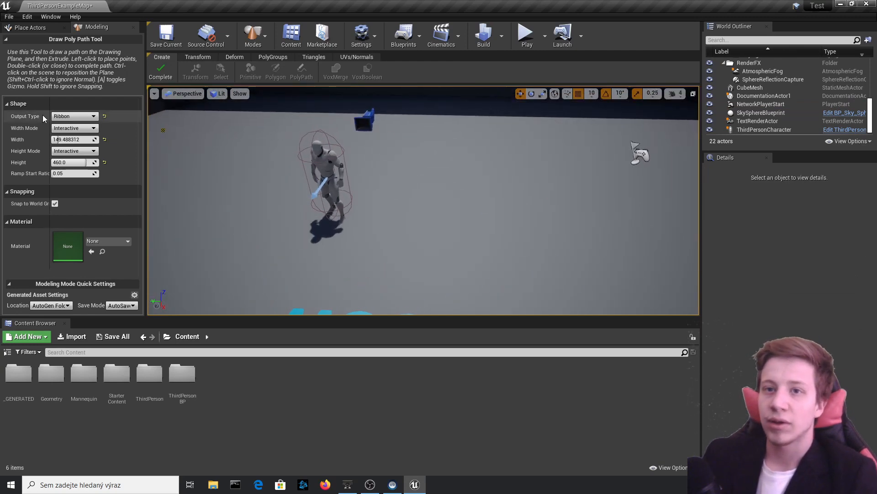
click(92, 116)
click(69, 136)
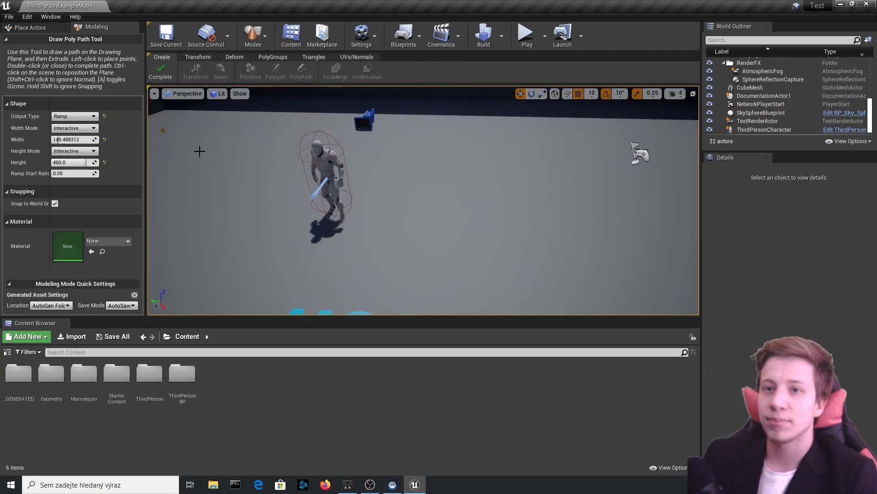
- Draw a zigzag ramp path across the floor past the character and set its width interactively
right_drag(198, 149, 200, 145)
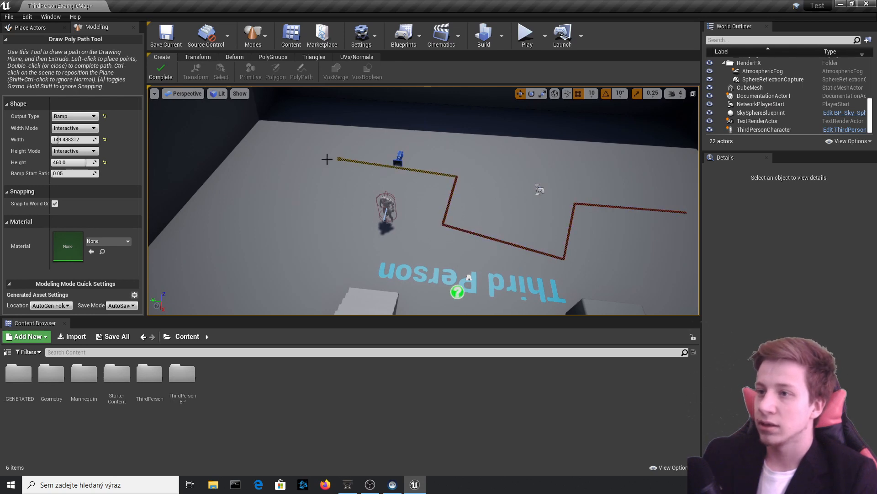
key(w)
right_drag(333, 161, 319, 133)
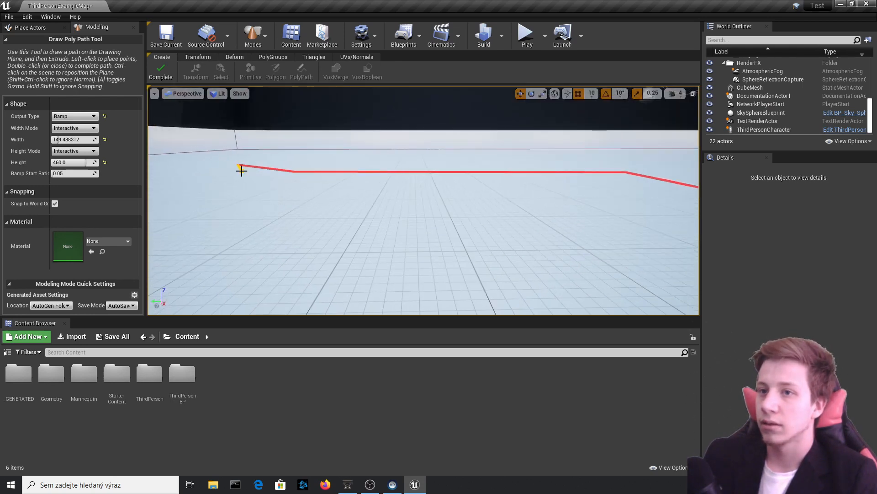
double_click(224, 164)
click(242, 142)
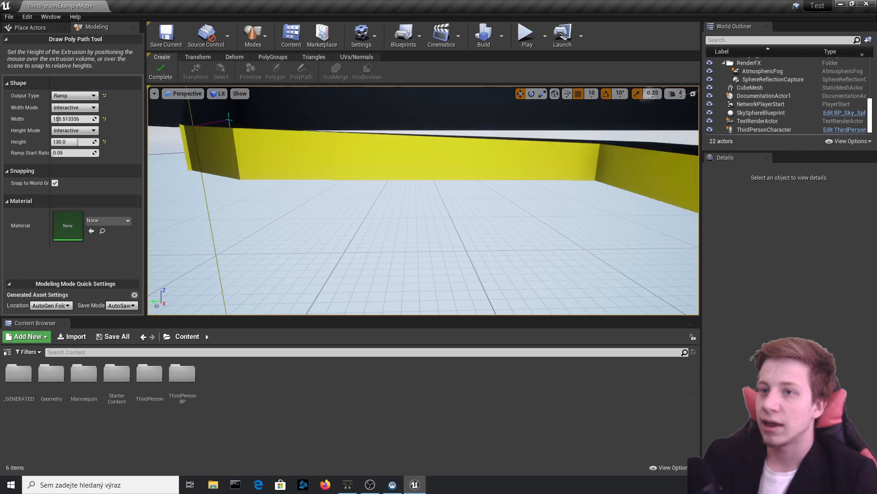
- Raise the ramp's end well above the character's height and leave the PolyPath tool
right_drag(259, 139, 237, 123)
key(s)
right_drag(294, 177, 295, 182)
key(e)
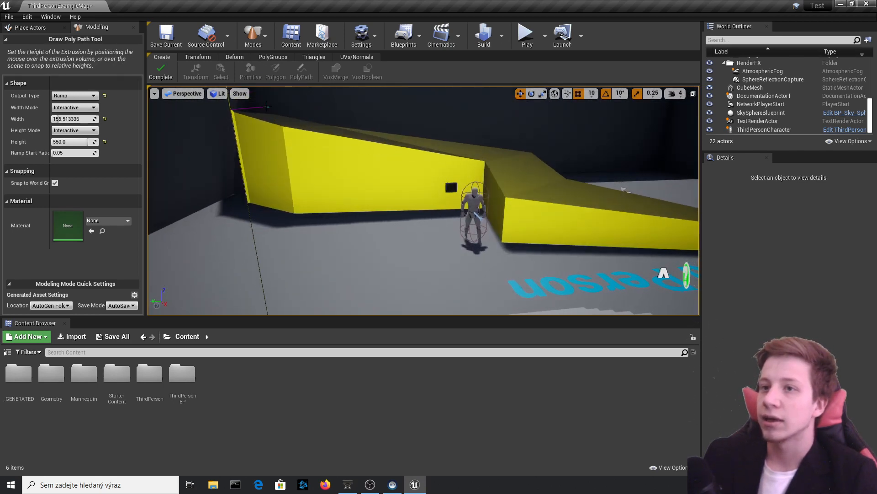
click(268, 91)
mouse_move(320, 133)
right_down()
mouse_move(332, 112)
mouse_move(404, 124)
mouse_move(340, 141)
mouse_move(336, 160)
right_up()
key(s)
key(Escape)
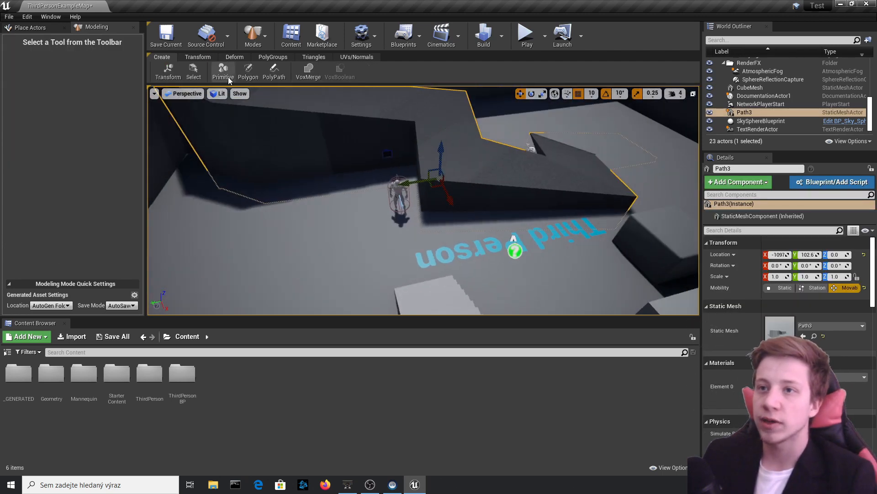
- Place two Sphere Type 1 primitives on the floor, one on each side of the character, and complete the Primitive tool
click(226, 74)
click(75, 133)
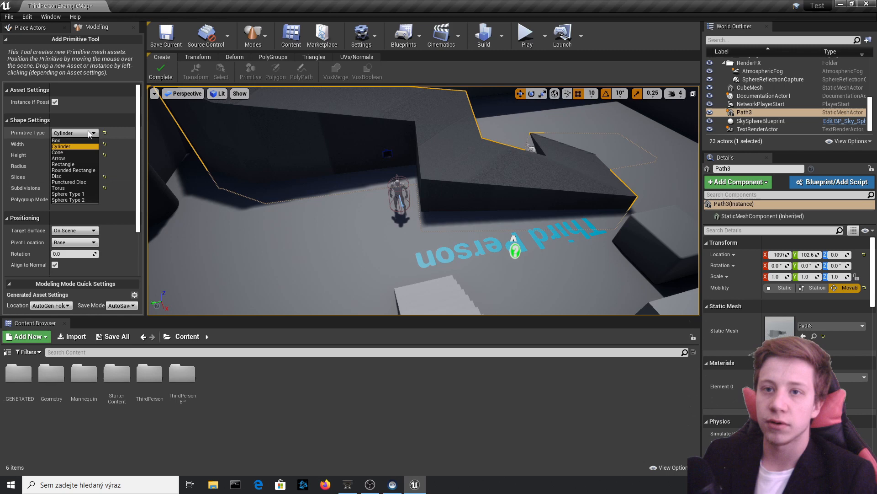
click(72, 195)
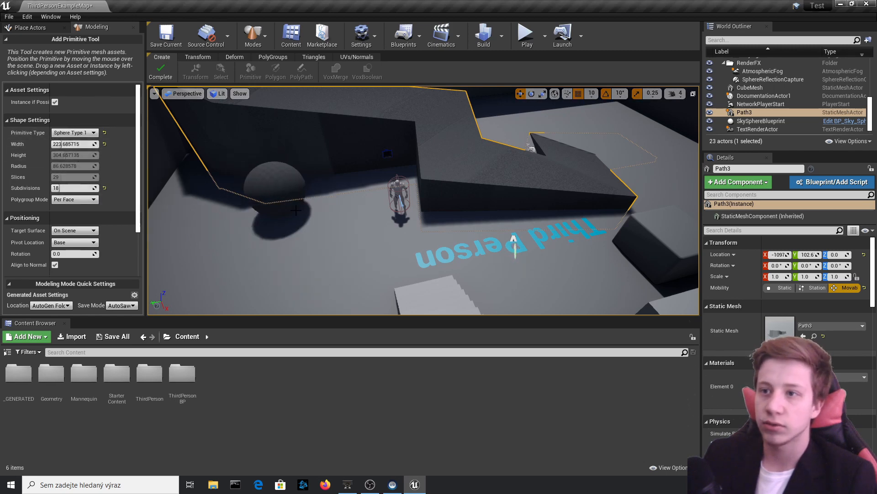
click(331, 211)
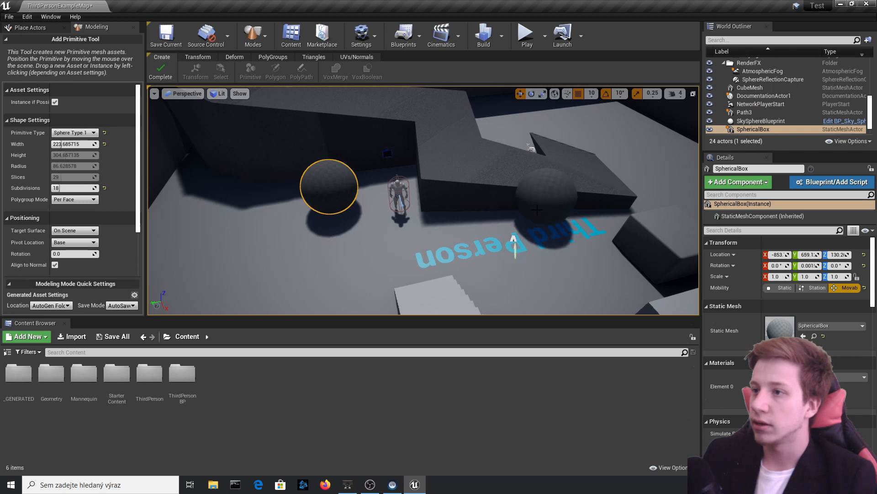
click(535, 213)
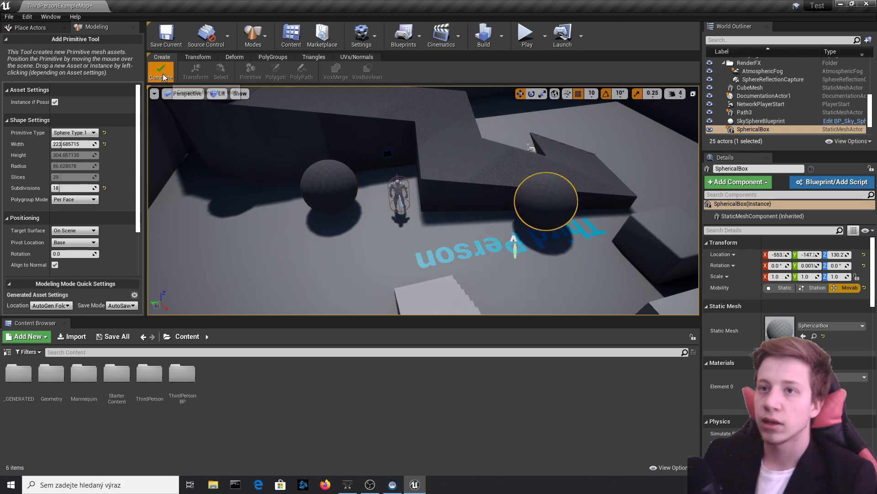
click(161, 73)
- Move the sphere near the ramp's low end along X to about -633 so that it overlaps the ramp
key(w)
mouse_move(278, 164)
right_down()
mouse_move(299, 158)
mouse_move(278, 165)
right_up()
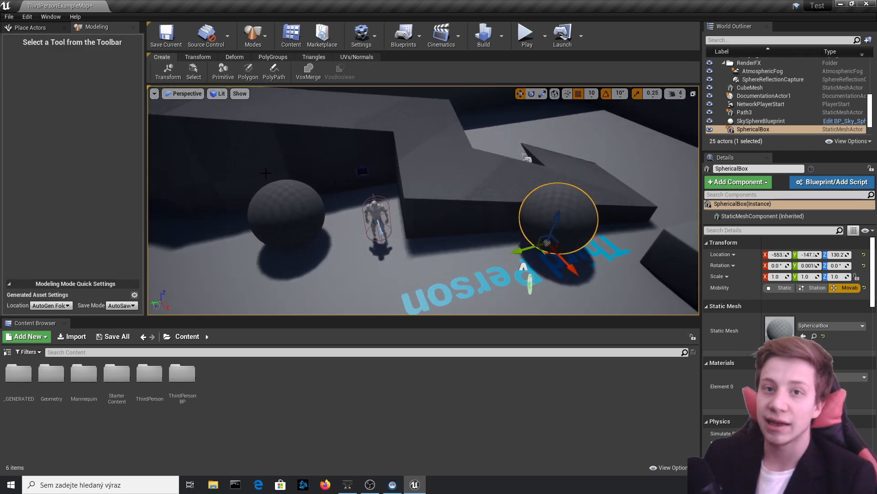
mouse_move(316, 95)
right_down()
mouse_move(281, 85)
mouse_move(325, 95)
mouse_move(316, 95)
right_up()
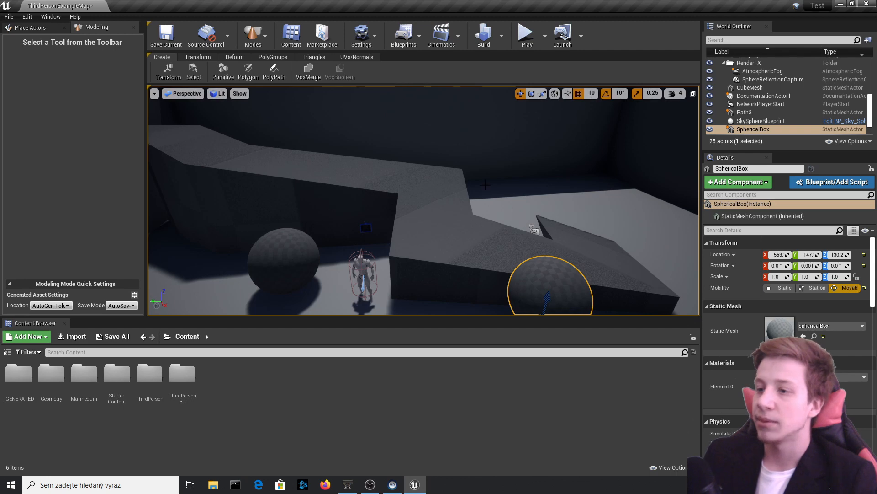
right_drag(393, 230, 396, 255)
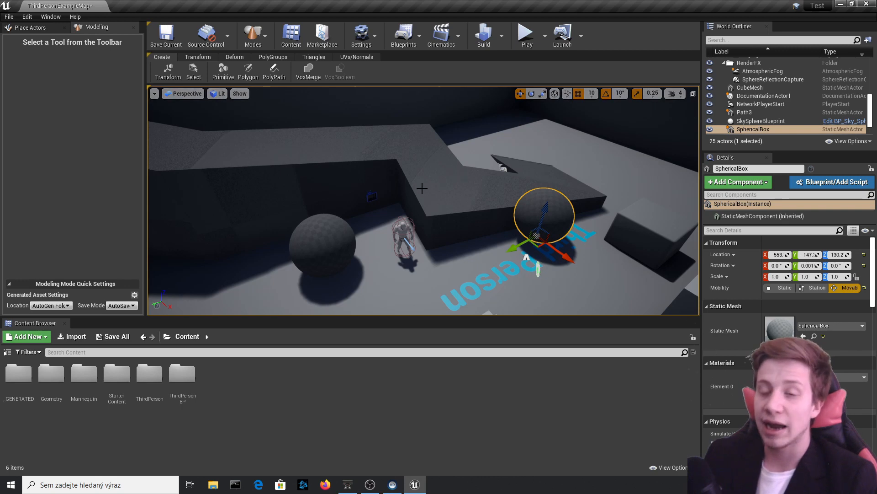
right_drag(561, 217, 635, 217)
drag(546, 239, 516, 236)
right_drag(516, 236, 425, 233)
right_drag(549, 174, 464, 151)
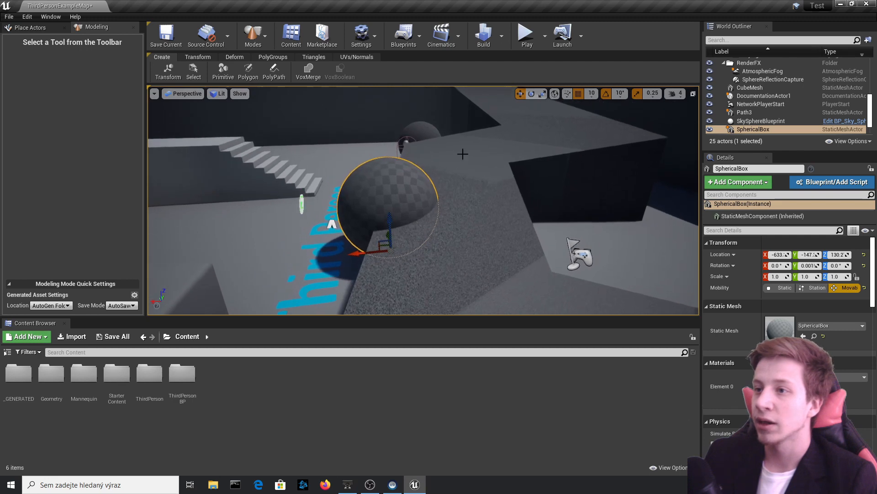
- Select the ramp and the sphere overlapping it, in that order, and preview a VoxBoolean with the A - B operation
click(566, 155)
ctrl+click(386, 194)
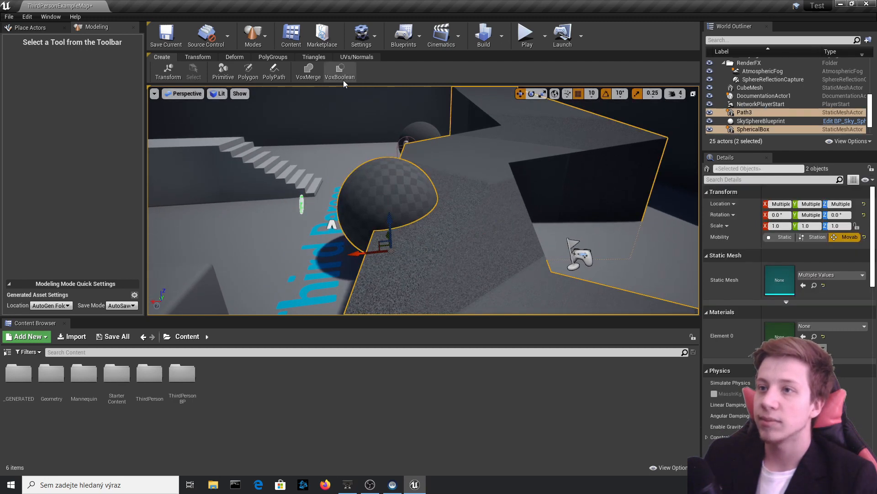
click(337, 67)
right_drag(383, 219, 382, 219)
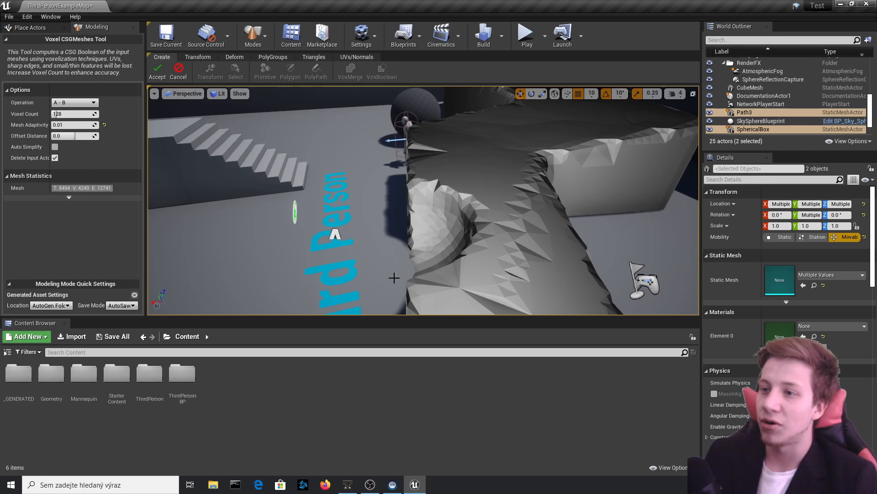
right_drag(498, 186, 499, 186)
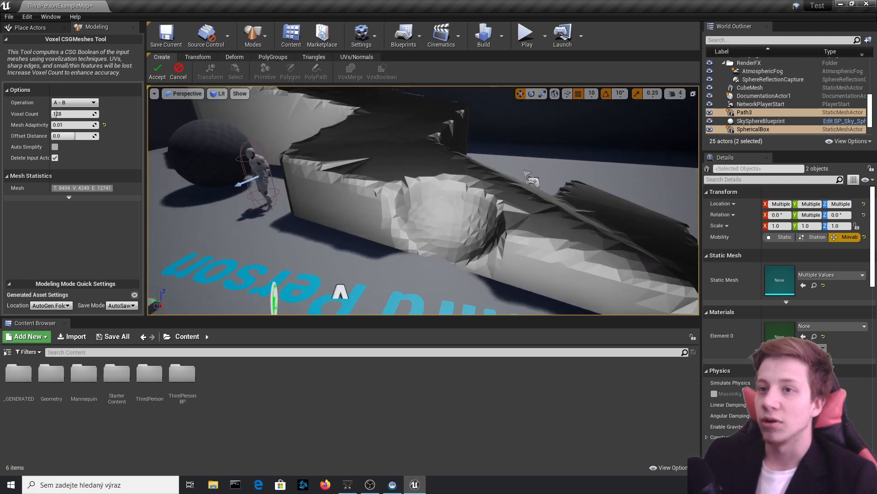
right_drag(343, 215, 343, 214)
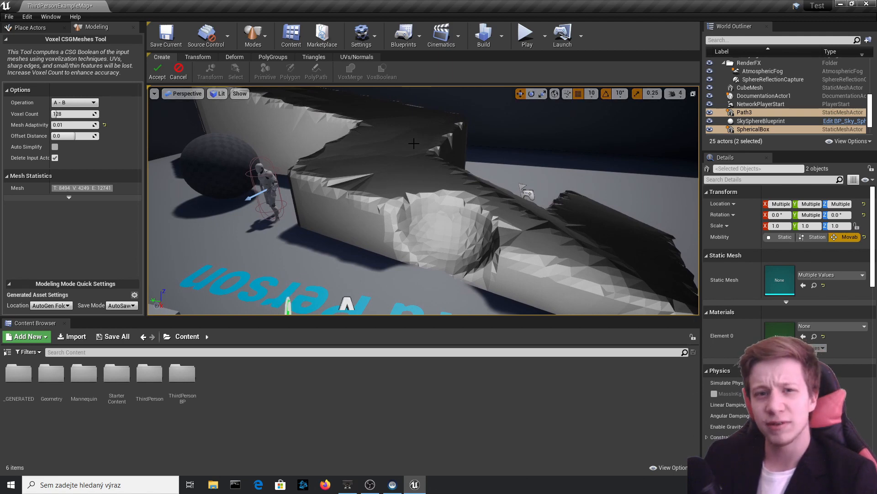
right_drag(481, 170, 481, 170)
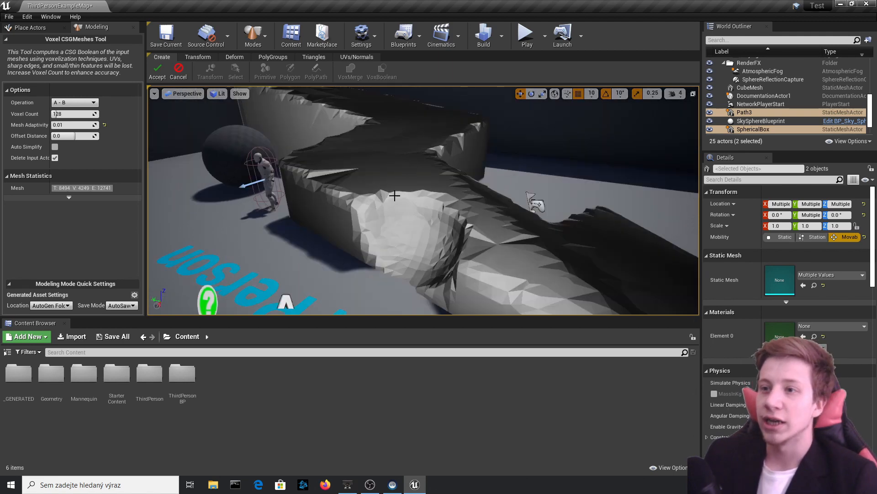
- Inspect the Boolean preview in Brush Wireframe view and cancel the operation
click(217, 93)
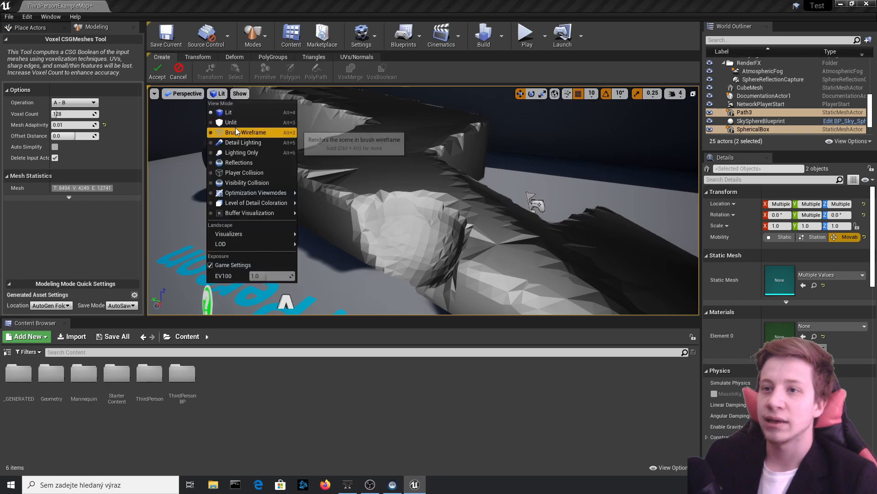
click(256, 131)
right_drag(423, 200, 423, 200)
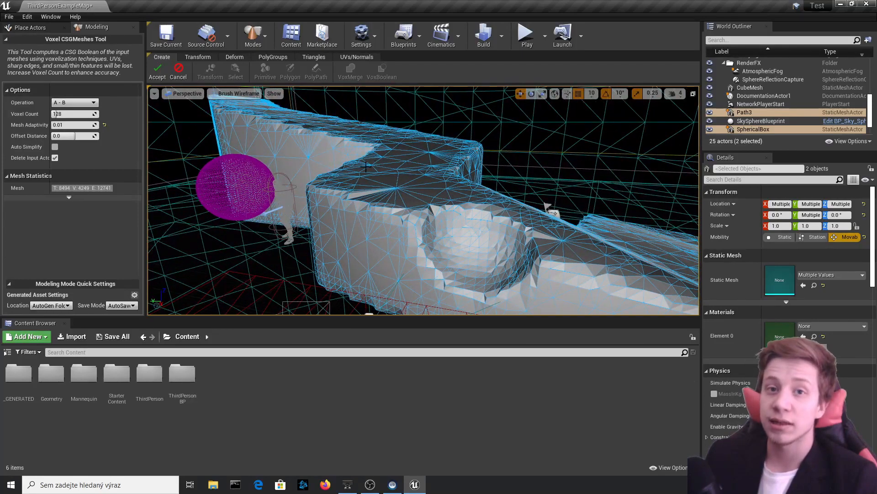
click(176, 73)
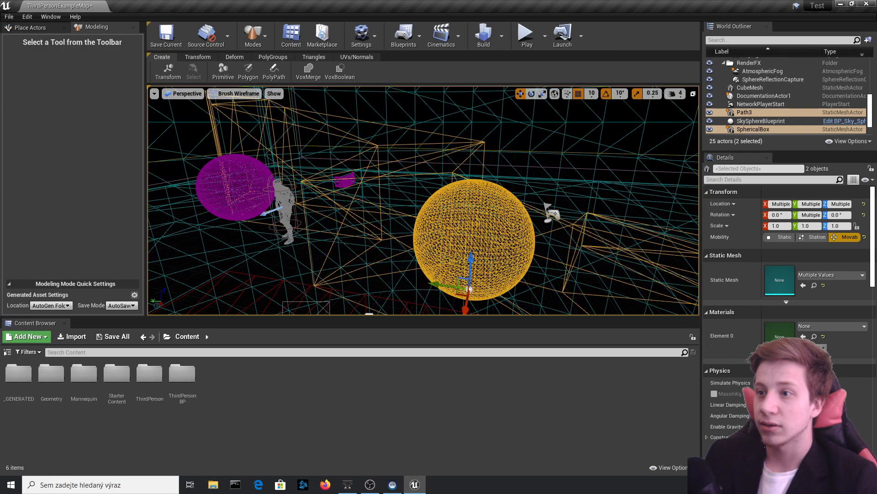
- Return to Lit view and start VoxBoolean with the overlapping sphere selected first and the ramp second
click(457, 220)
right_drag(457, 219, 457, 219)
click(237, 95)
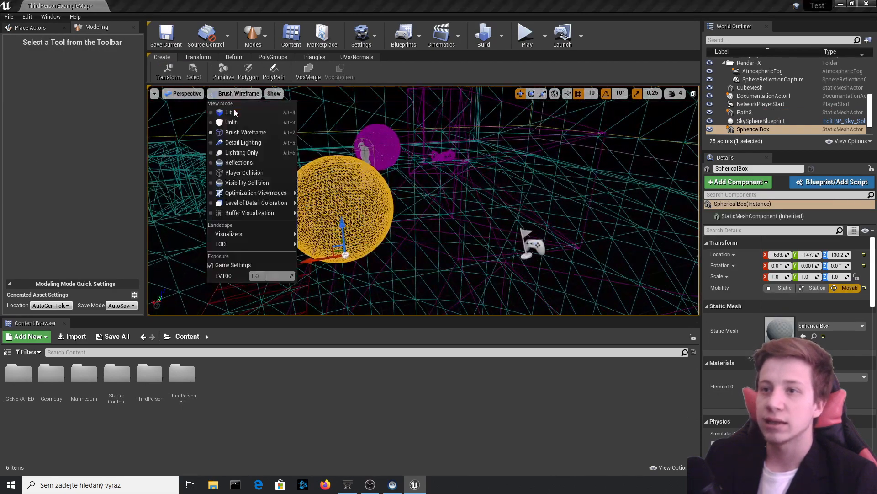
click(235, 112)
ctrl+click(453, 197)
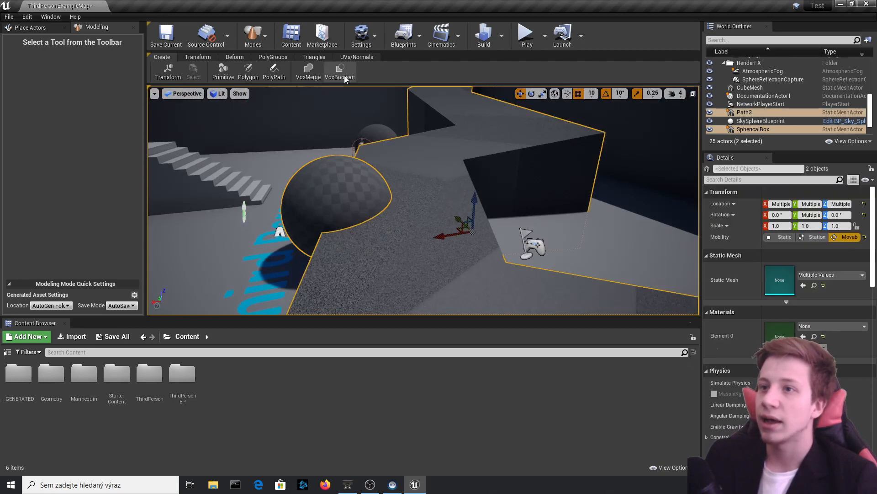
click(342, 73)
right_drag(400, 211, 400, 211)
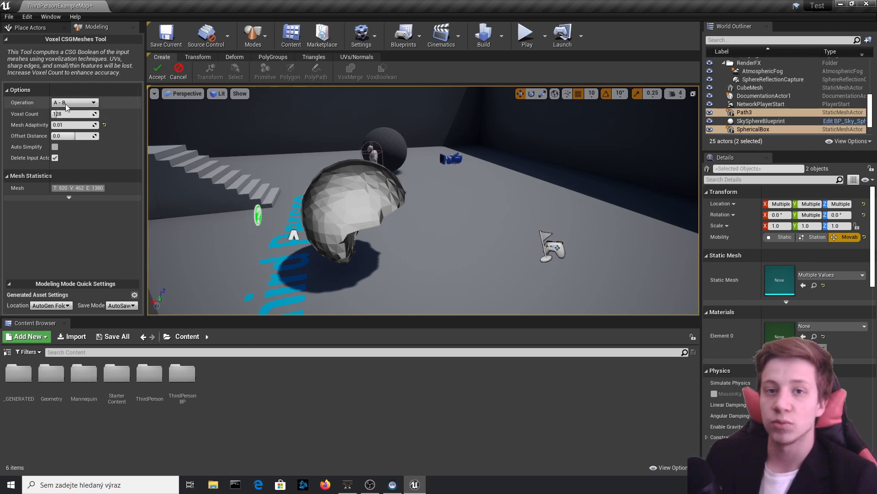
- Set the Boolean operation to B - A and inspect the cut on the ramp from several sides
click(56, 94)
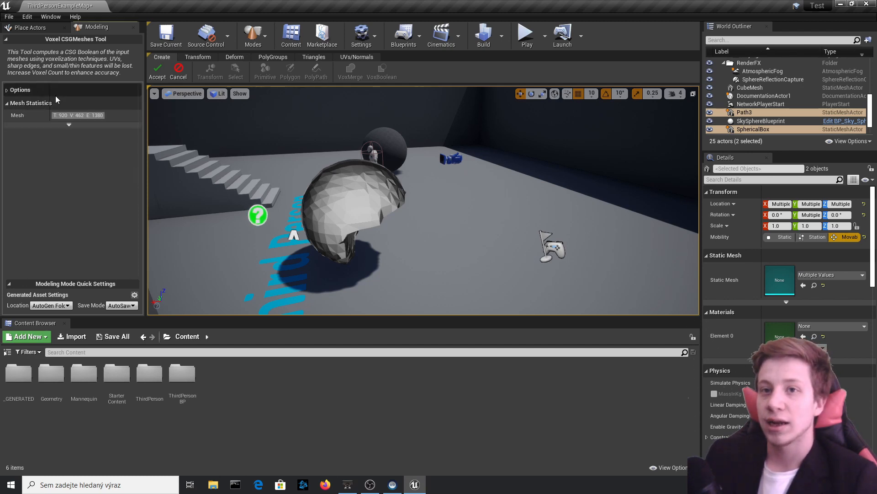
click(46, 92)
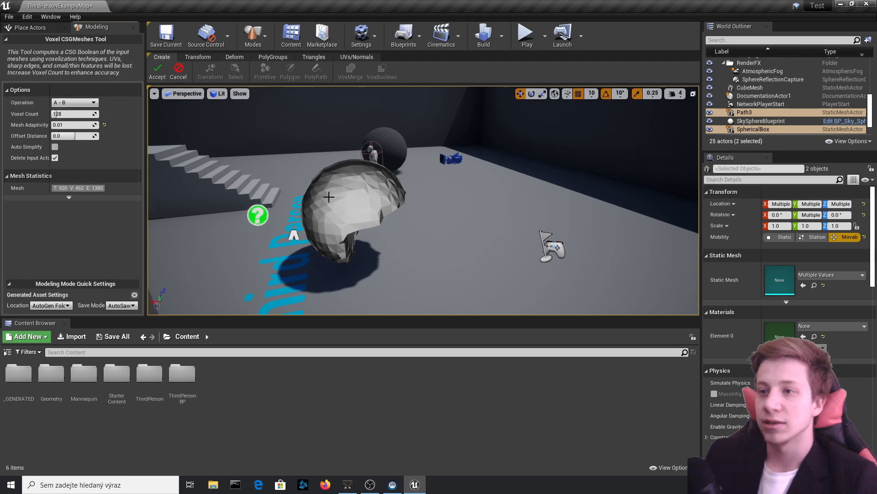
click(73, 103)
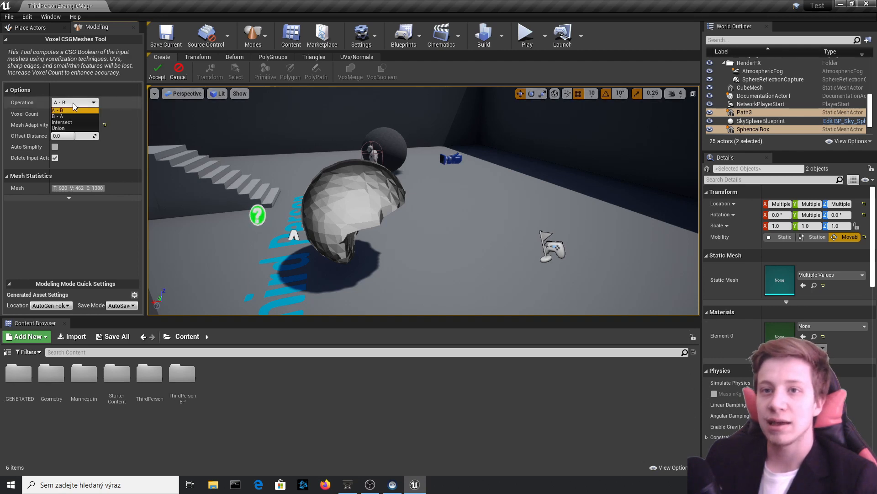
click(64, 116)
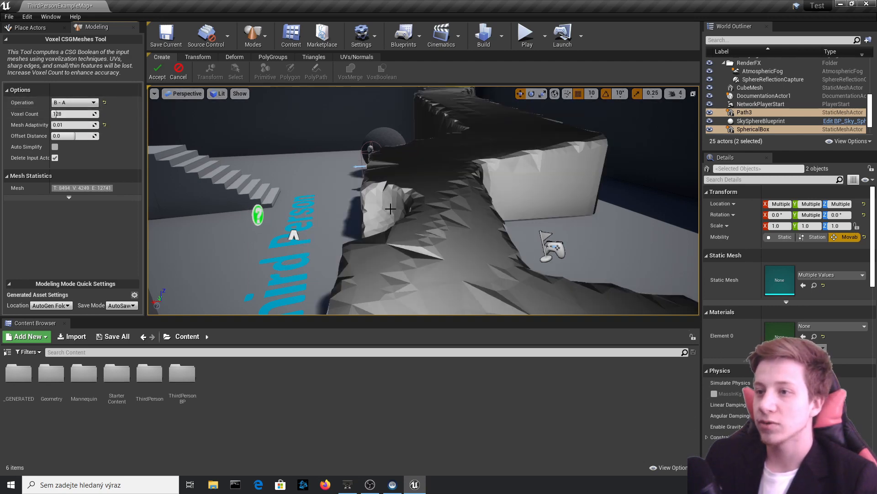
key(s)
right_drag(364, 155, 446, 170)
right_drag(563, 239, 380, 249)
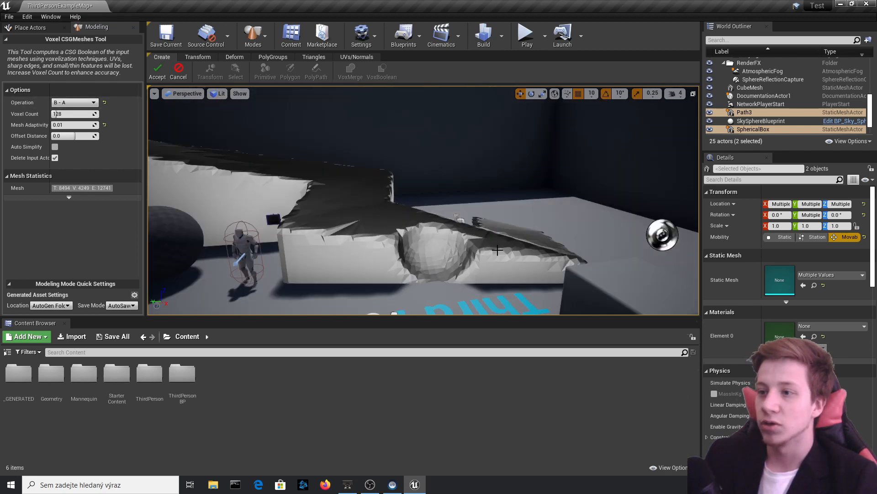
key(s)
right_drag(497, 250, 338, 273)
key(w)
key(s)
key(s)
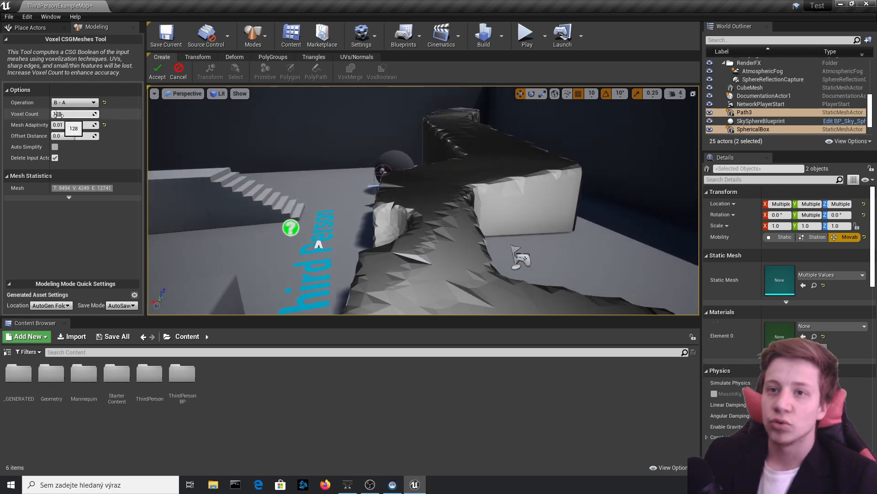
- Raise the Boolean's Voxel Count in two stages, 418 and 500, to refine the cut
drag(58, 114, 71, 114)
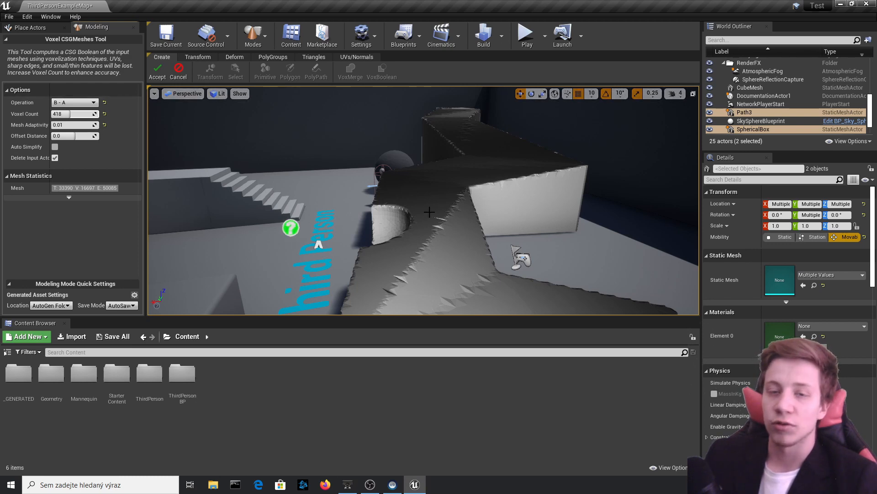
right_drag(432, 215, 413, 233)
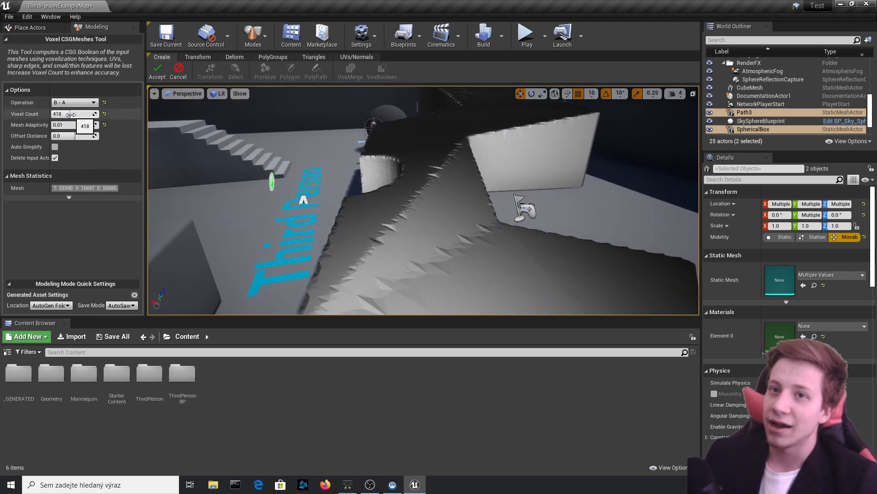
right_drag(412, 165, 412, 151)
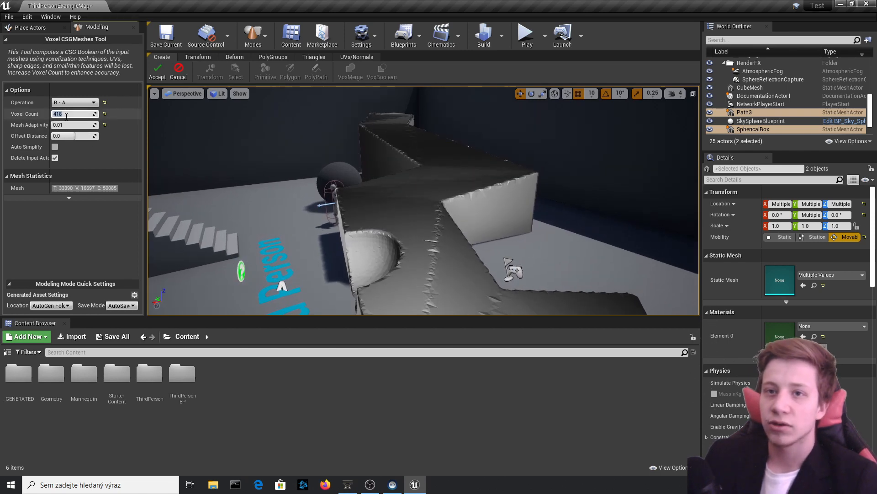
key(Return)
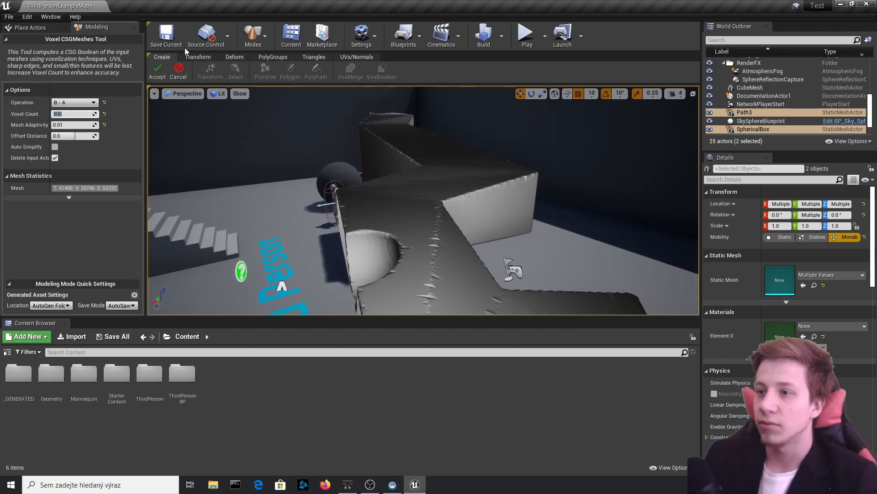
- Examine the refined Boolean mesh in Brush Wireframe view
click(218, 94)
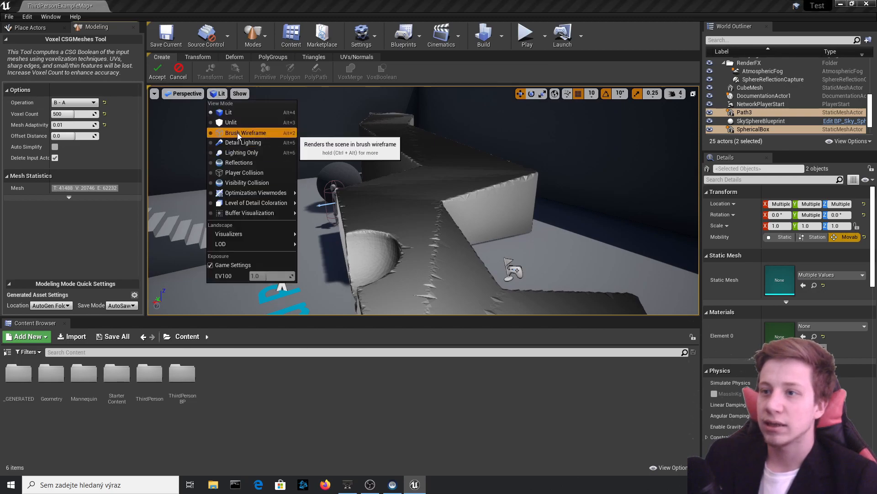
click(239, 133)
mouse_move(329, 173)
right_down()
mouse_move(336, 187)
mouse_move(475, 180)
mouse_move(466, 176)
mouse_move(411, 183)
mouse_move(438, 192)
mouse_move(475, 187)
mouse_move(402, 183)
right_up()
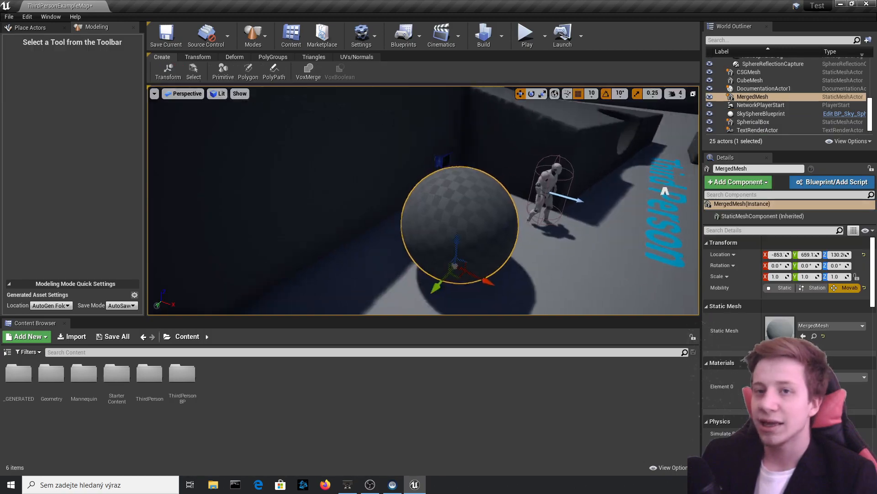
- Try VoxMerge on the MergedMesh sphere, select the SphericalBox sphere at the same spot and cancel the tool
click(316, 71)
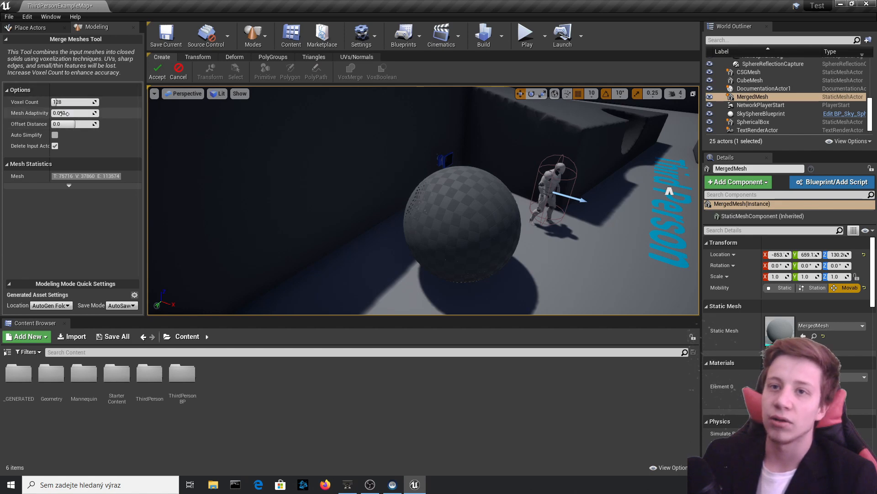
right_drag(423, 201, 465, 194)
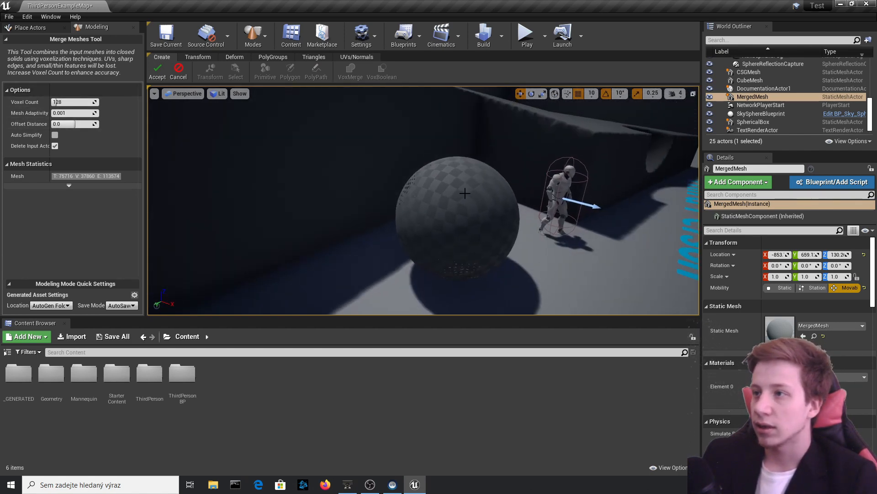
click(424, 214)
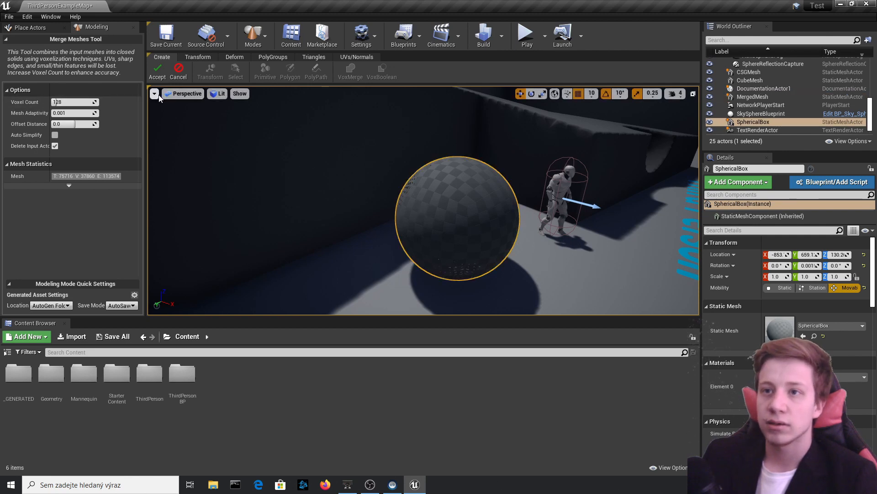
click(179, 74)
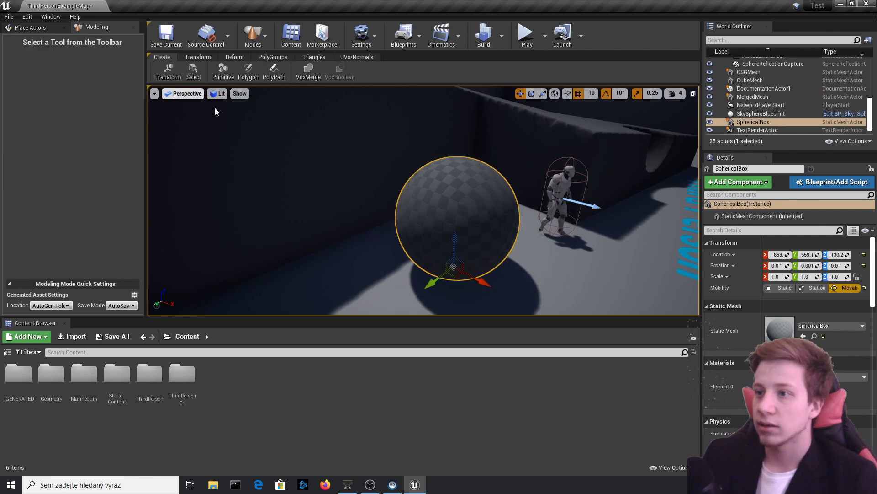
- Start VoxMerge on the SphericalBox sphere, set its Voxel Count to 32 and inspect the surface up close
click(316, 79)
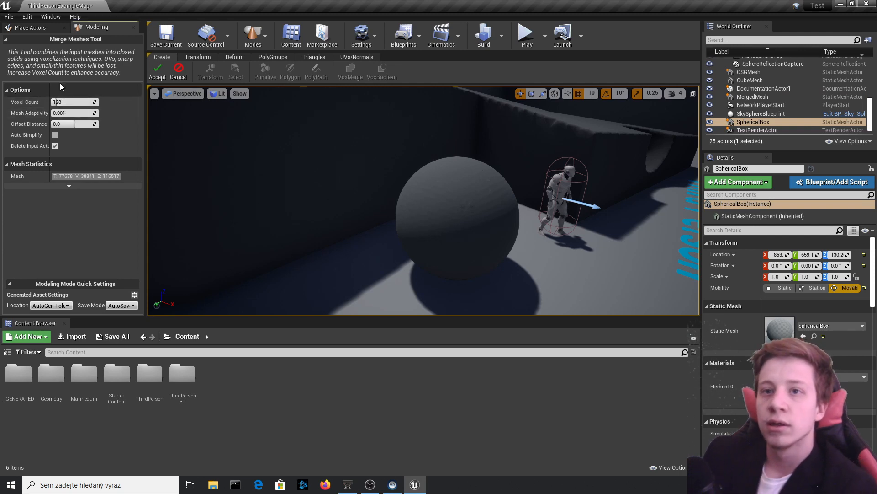
key(Return)
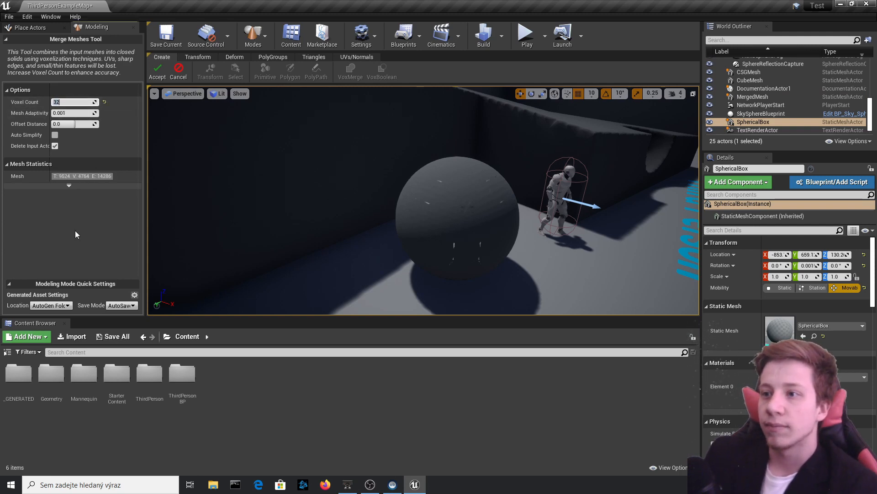
mouse_move(458, 215)
right_down()
mouse_move(472, 227)
mouse_move(469, 217)
mouse_move(442, 216)
mouse_move(452, 208)
mouse_move(483, 217)
right_up()
key(w)
key(s)
key(d)
key(w)
- Check the merge preview in Brush Wireframe view, return to Lit view and accept the merge
click(216, 94)
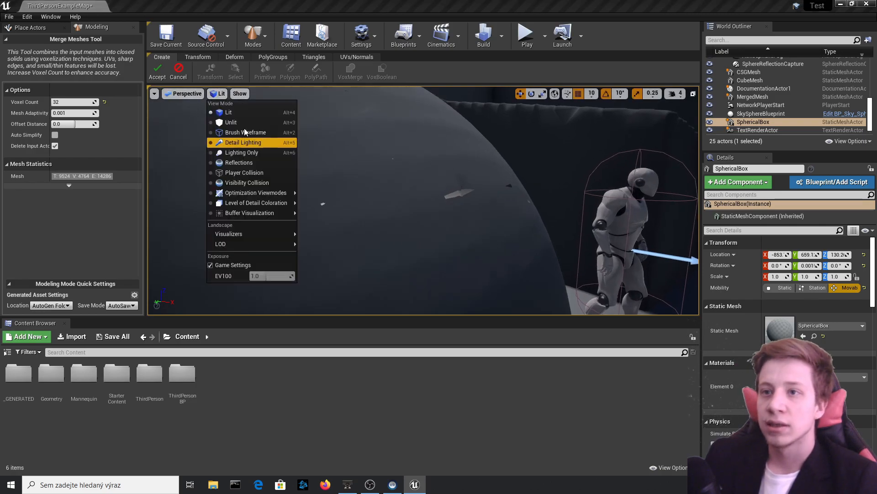
click(249, 134)
key(s)
right_drag(338, 158, 307, 160)
click(234, 94)
click(229, 110)
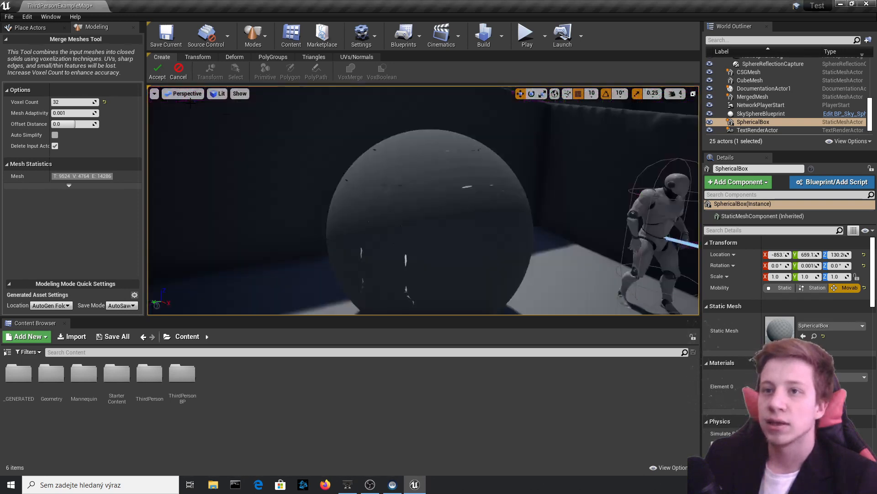
click(160, 81)
- Look around the merged spheres and select the MergedMesh sphere
right_drag(442, 219, 427, 262)
key(a)
key(d)
key(s)
click(407, 206)
right_drag(406, 206, 431, 198)
- Edit the MergedMesh sphere's pivot, moving it from the base to about halfway up the sphere's side, and accept
click(204, 59)
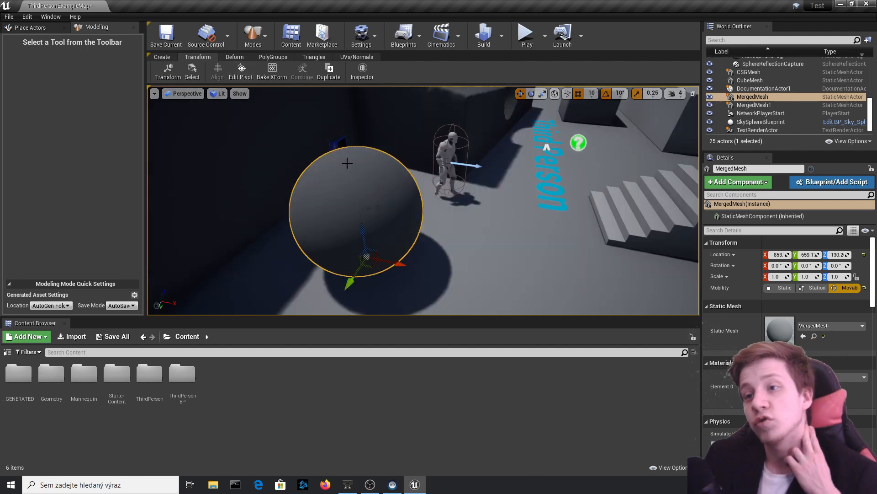
click(242, 72)
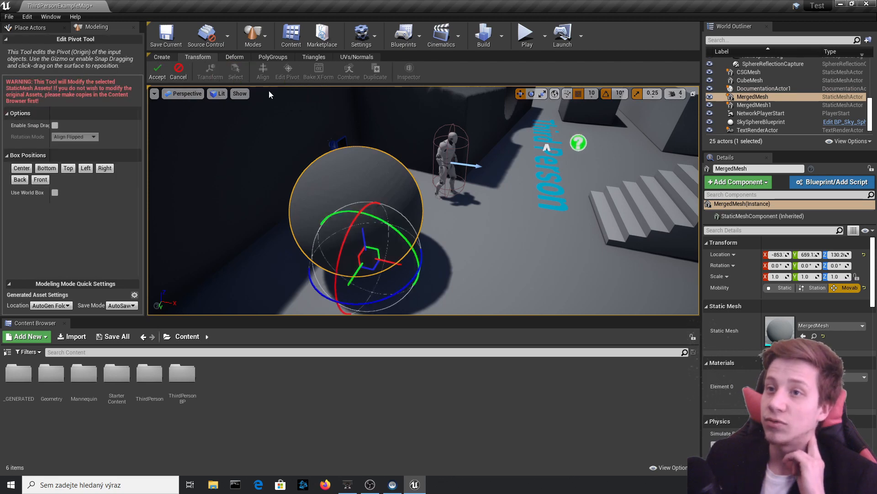
drag(389, 263, 320, 120)
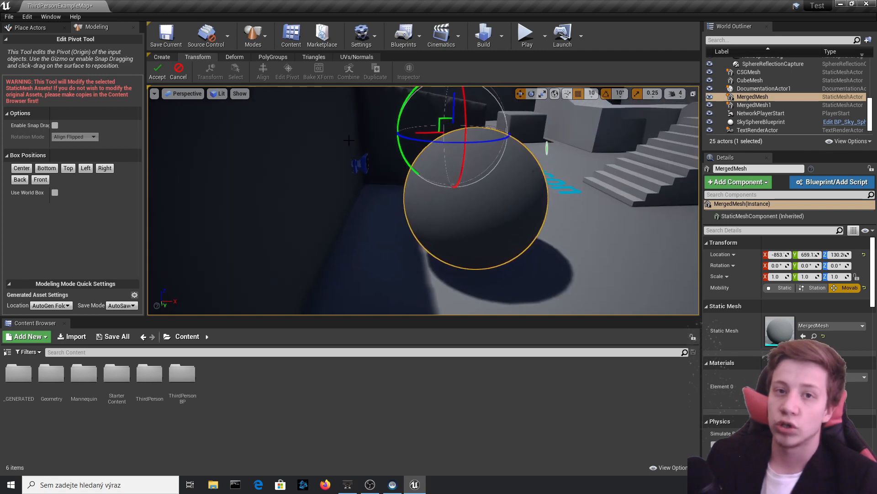
drag(455, 101, 450, 169)
drag(426, 197, 383, 200)
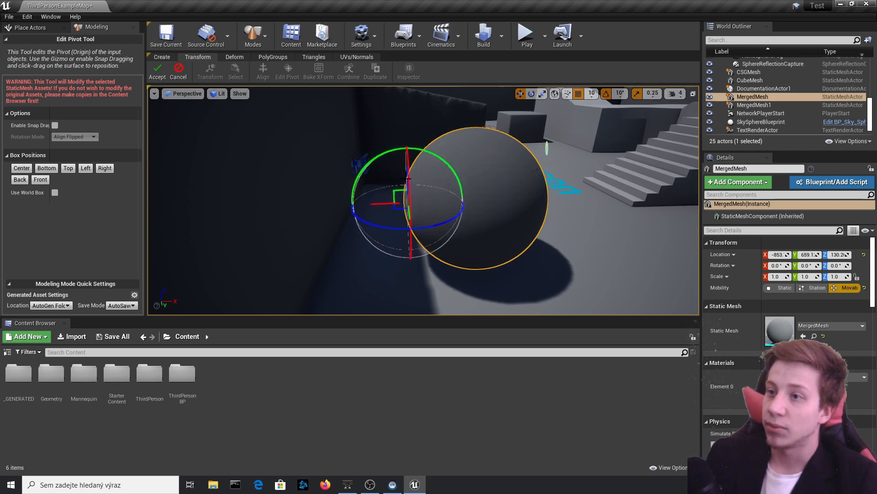
drag(378, 201, 373, 201)
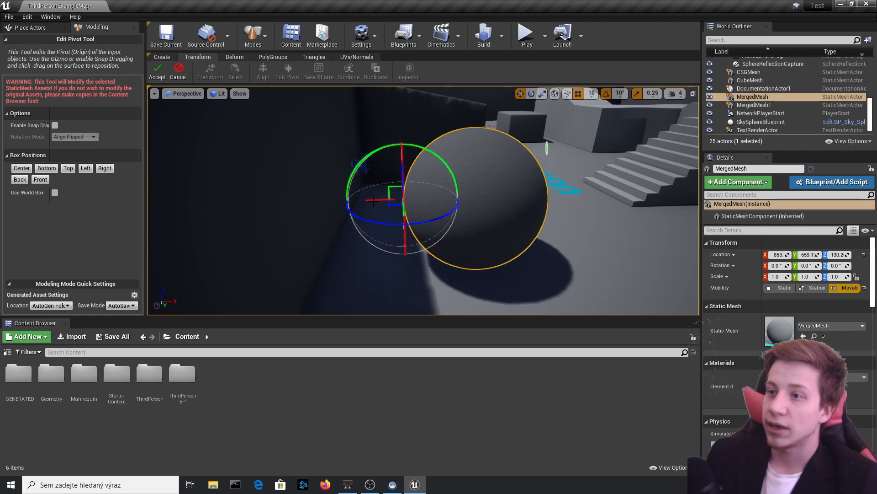
right_drag(373, 201, 557, 224)
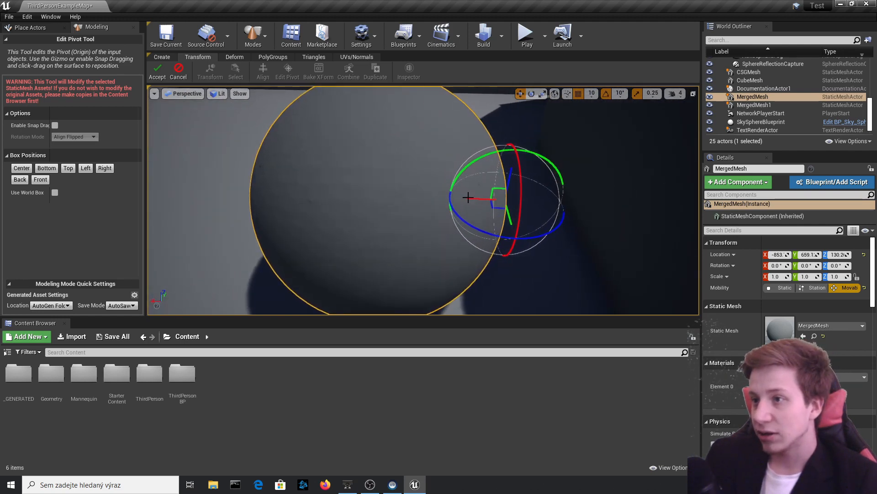
drag(469, 197, 477, 198)
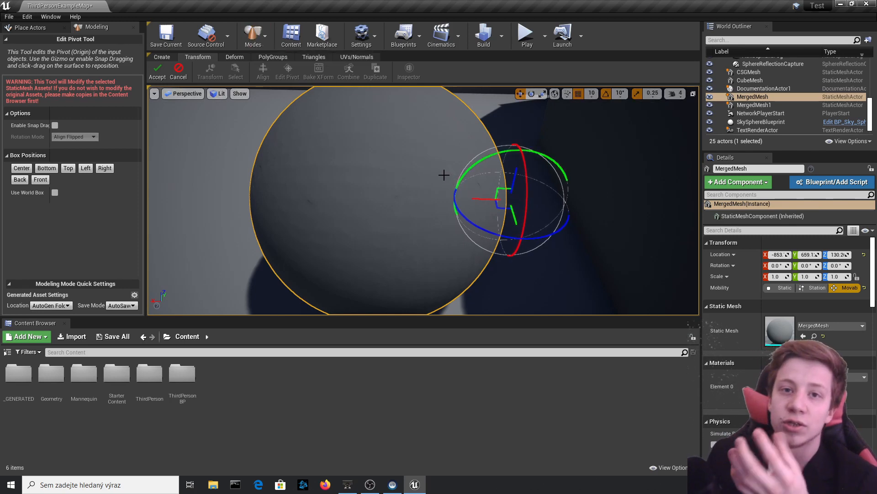
click(158, 72)
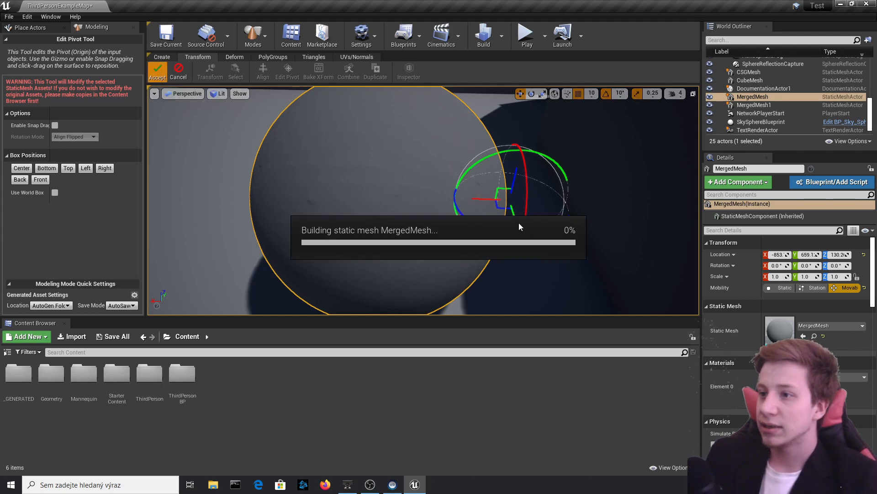
- Rotate the MergedMesh sphere around the vertical axis about its side pivot to -240 degrees
key(e)
scroll(509, 203, down, 5)
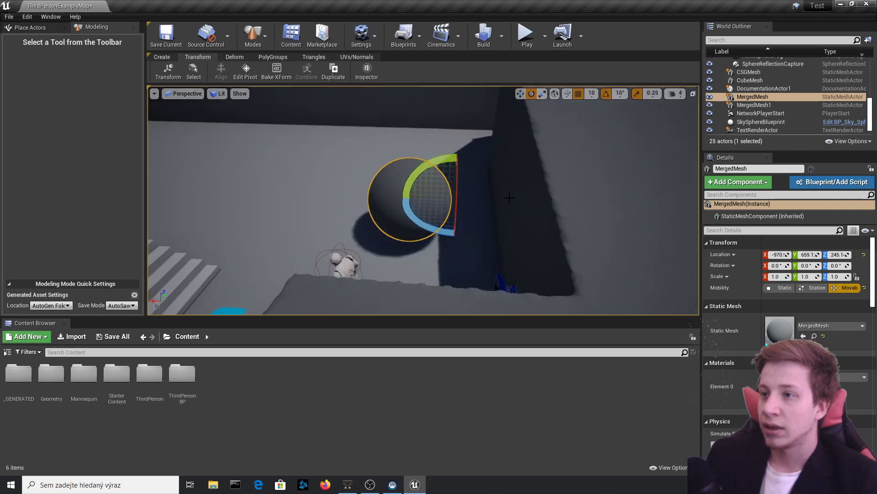
drag(441, 231, 404, 188)
- Select the MergedMesh1 sphere and rotate it back and forth around the vertical axis, leaving it at 10 degrees
click(413, 207)
right_drag(431, 263, 454, 256)
drag(426, 246, 413, 258)
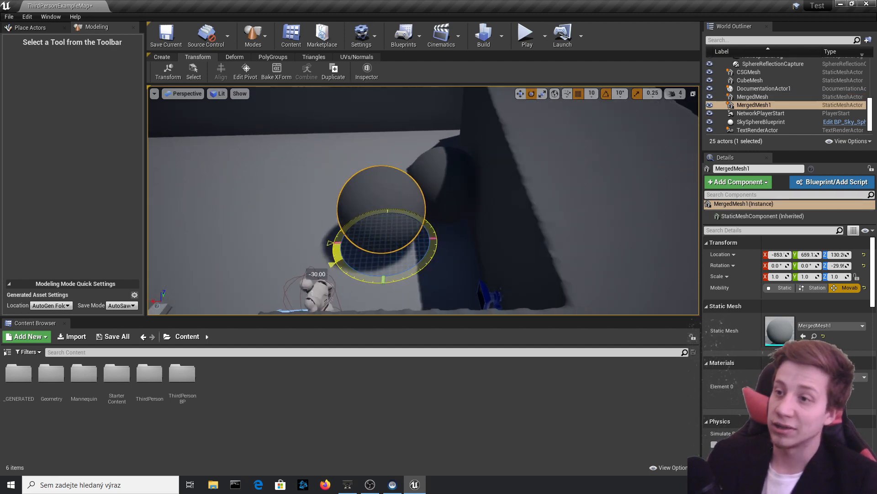
drag(414, 258, 413, 195)
key(w)
right_drag(366, 249, 537, 255)
right_drag(425, 246, 444, 258)
key(e)
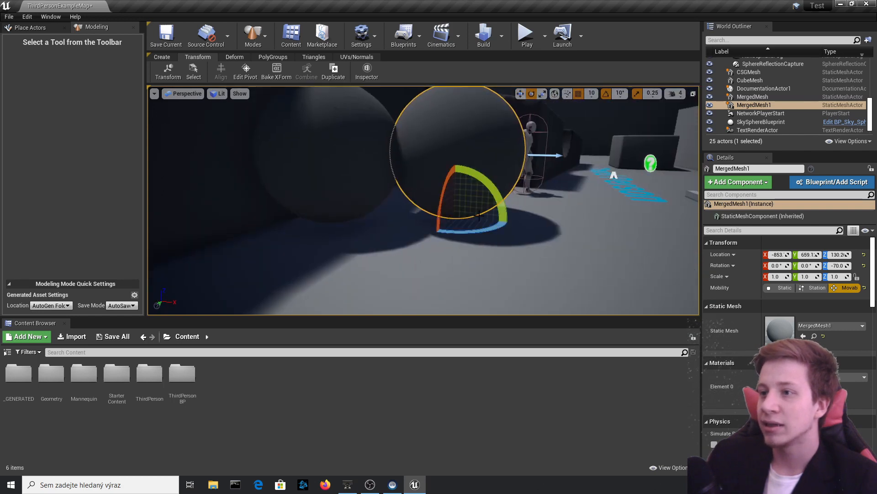
drag(490, 229, 487, 230)
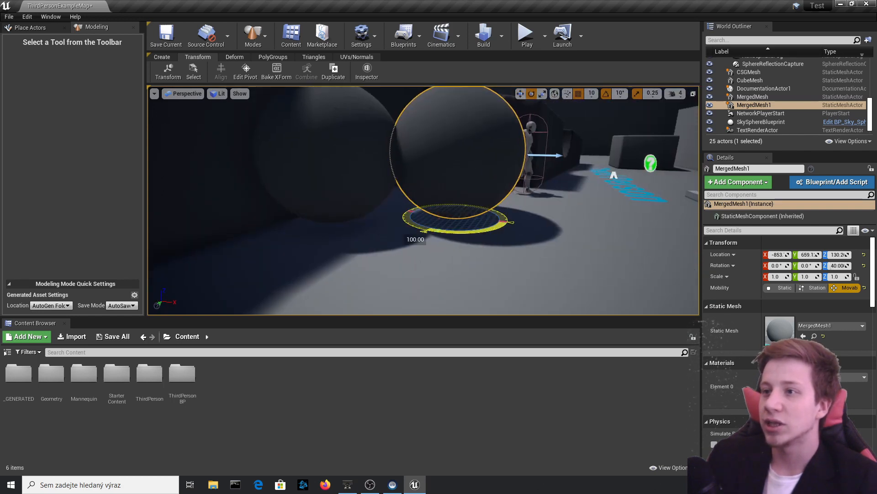
drag(416, 239, 444, 243)
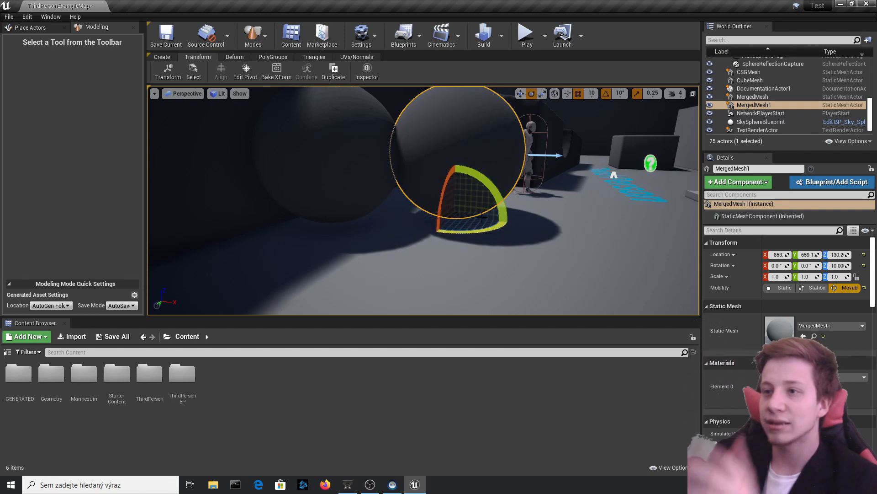
- Reselect the MergedMesh sphere and swing it around the vertical axis about its side pivot again
click(372, 182)
mouse_move(416, 195)
right_down()
mouse_move(405, 208)
mouse_move(416, 195)
right_up()
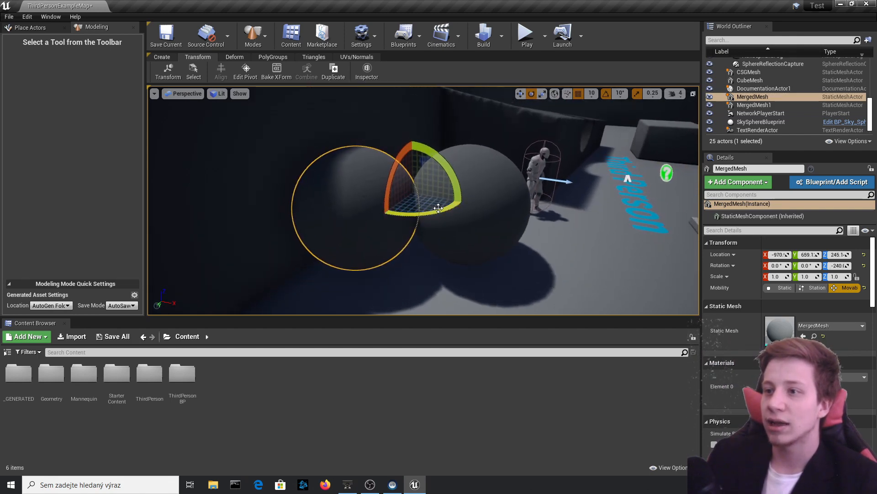
drag(447, 208, 466, 203)
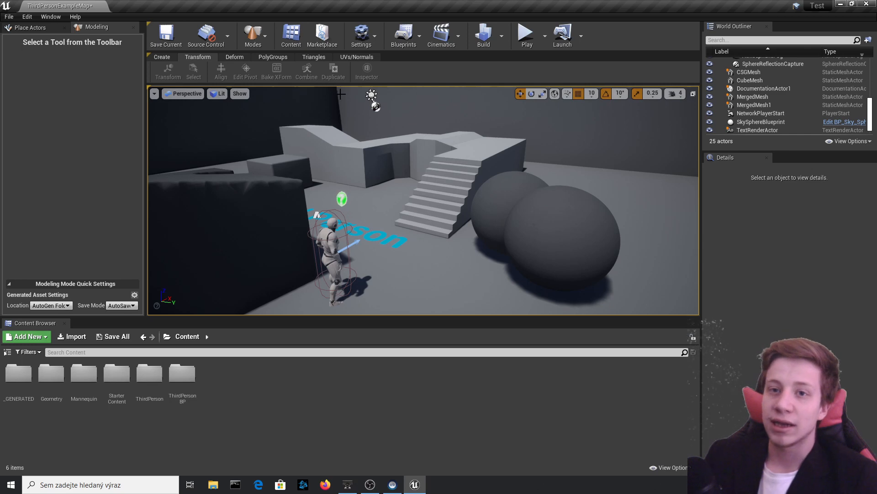
- Play the level and run the character to the two spheres, jumping on top of them to test collision
click(523, 33)
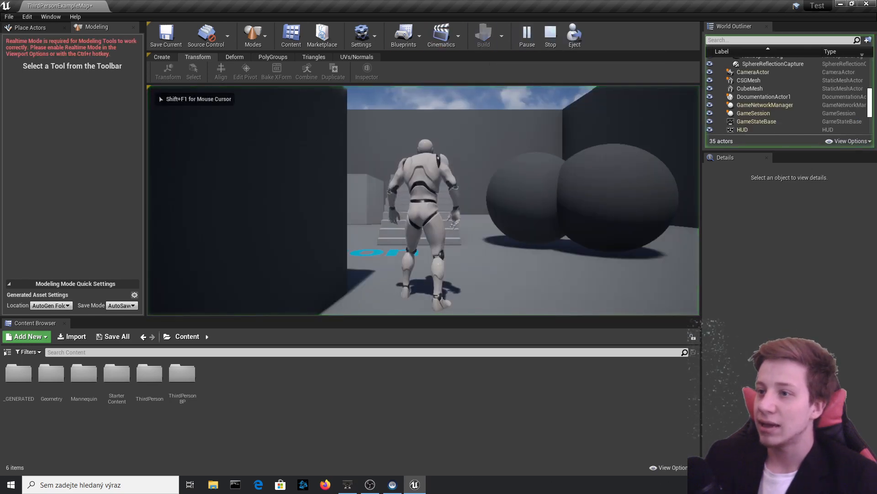
key(w)
key(space)
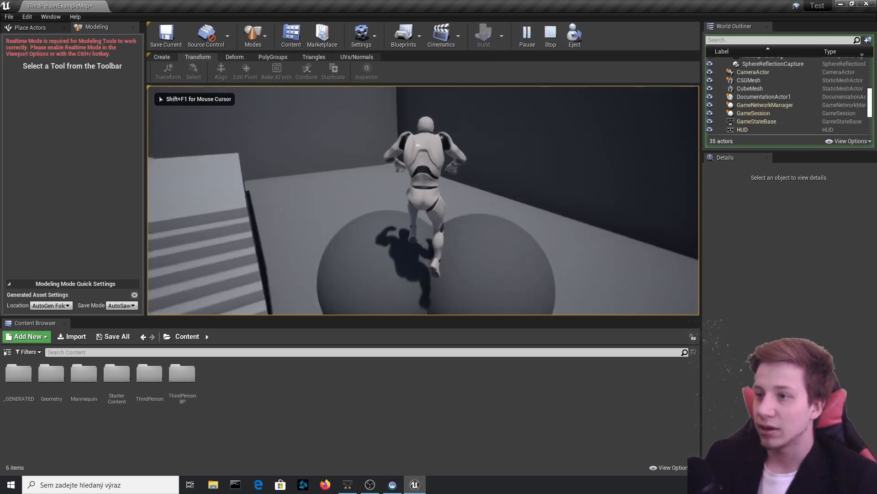
key(s)
key(d)
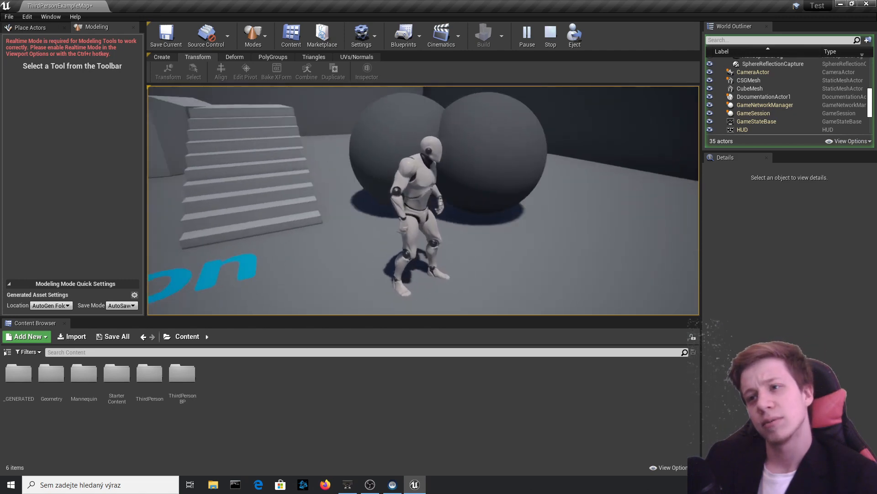
- Run and jump the character around the spherical hollow cut in the walkway, and stop the play session
key(w)
key(space)
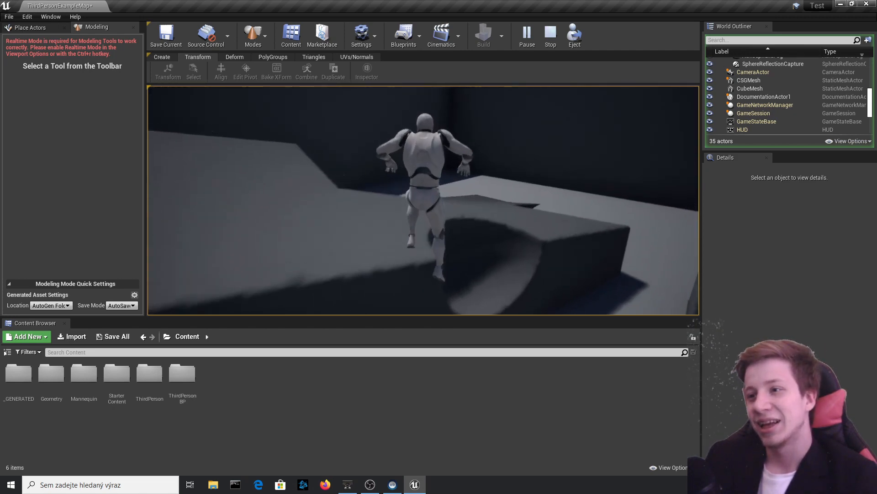
key(s)
key(w)
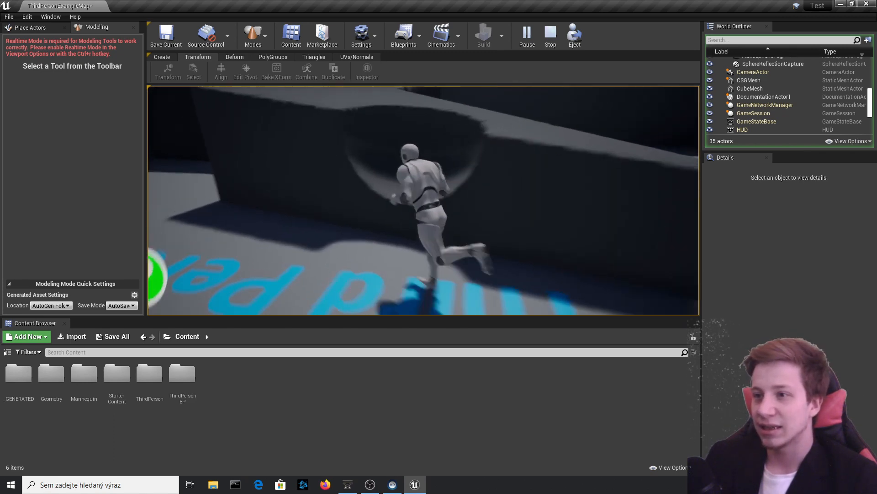
key(space)
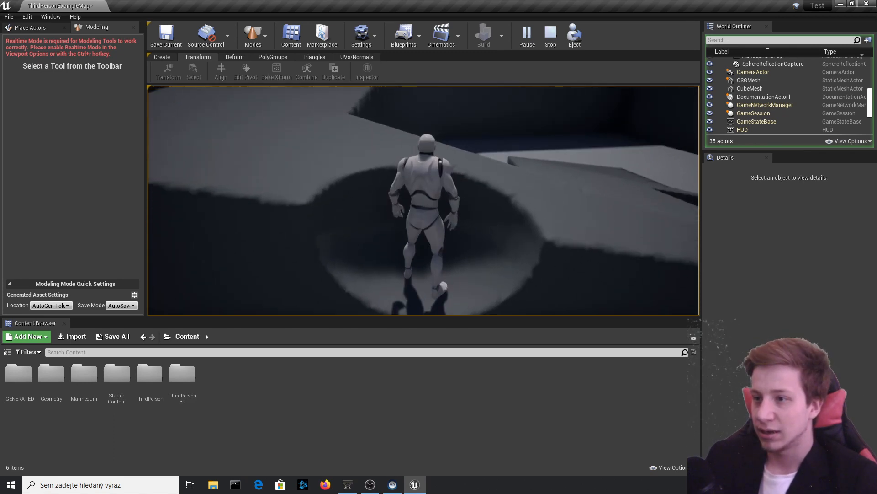
key(w)
key(space)
key(w)
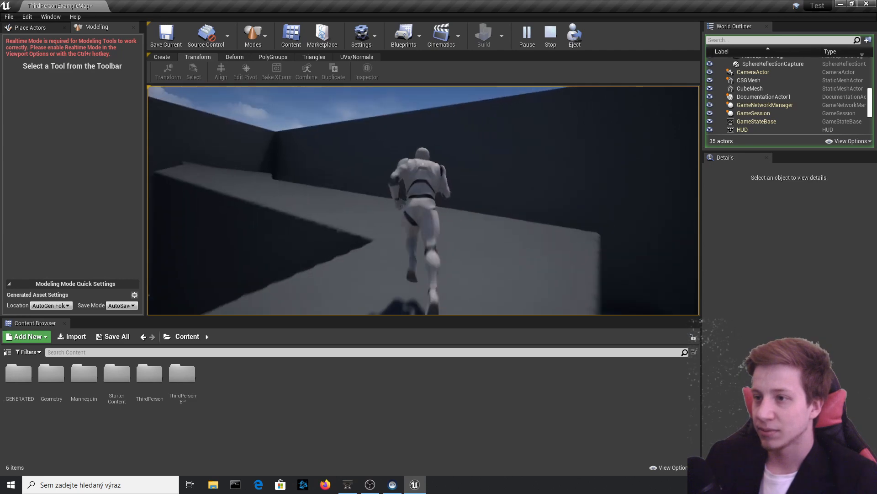
key(w)
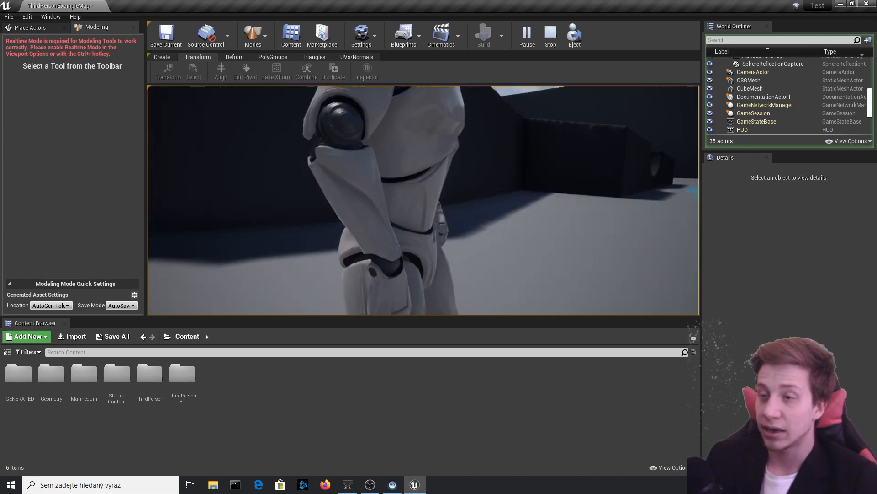
key(Escape)
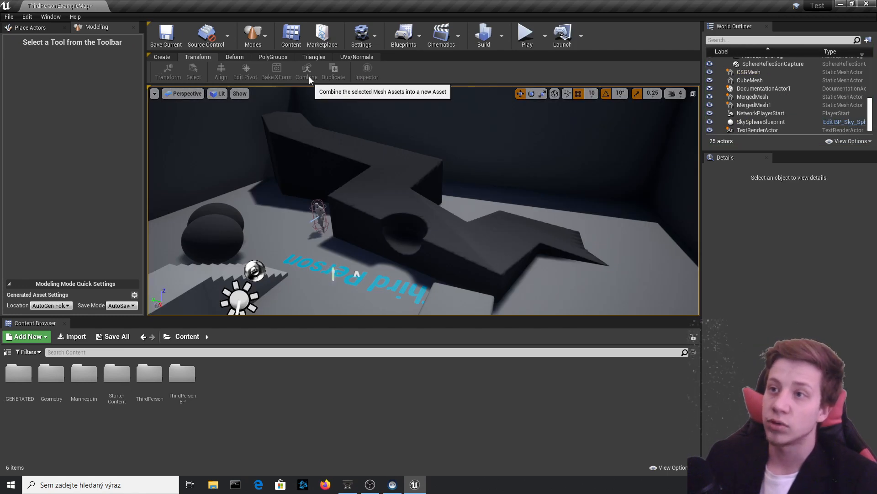
- Bring up the Deform tools and select the CSGMesh walkway
click(234, 58)
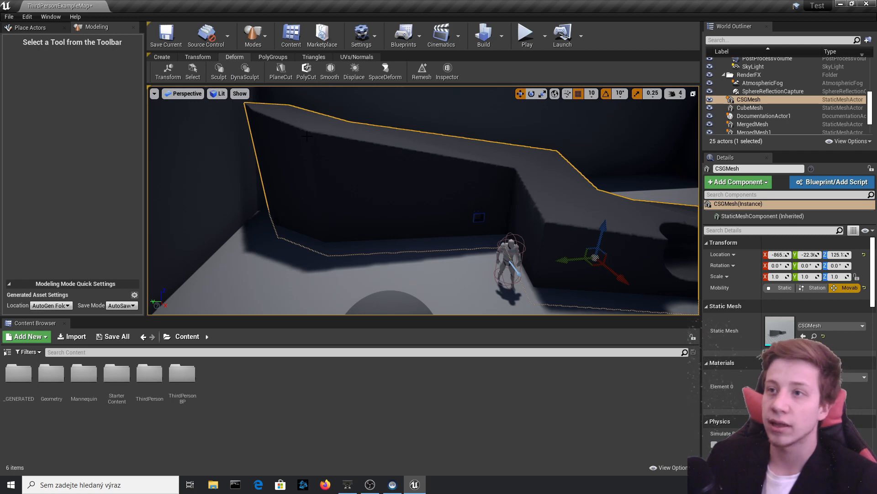
right_drag(307, 136, 355, 139)
right_click(277, 129)
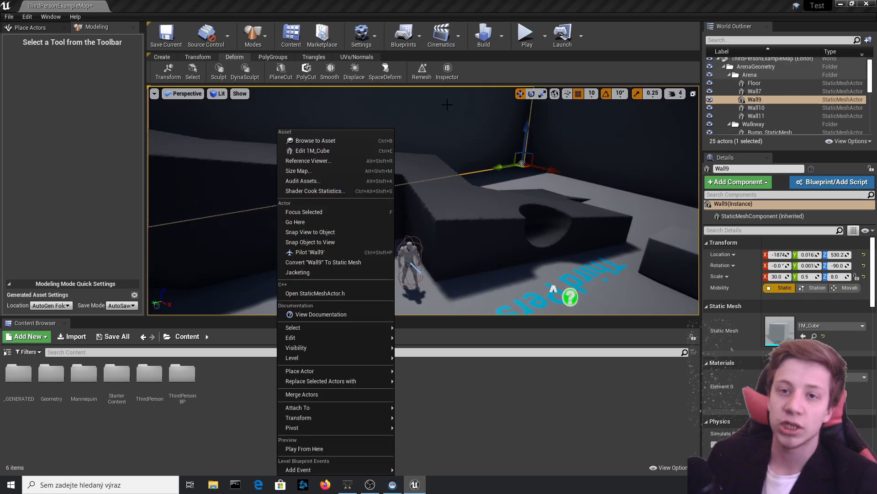
click(480, 221)
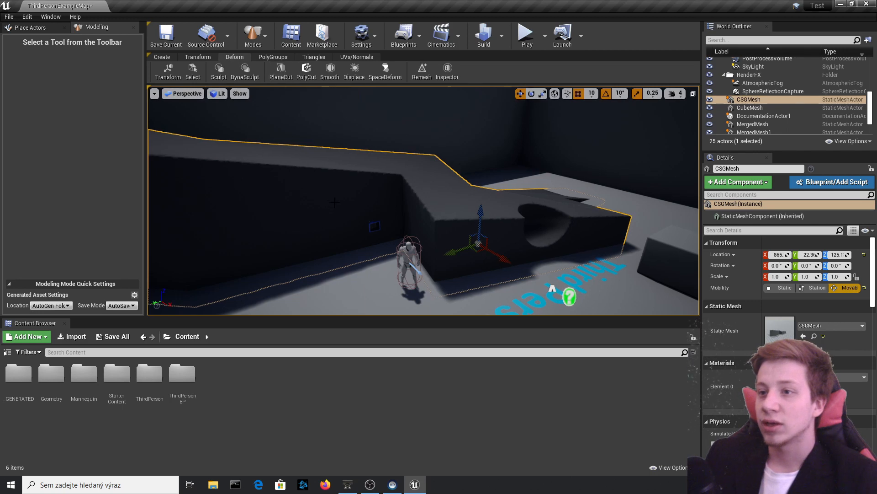
click(317, 104)
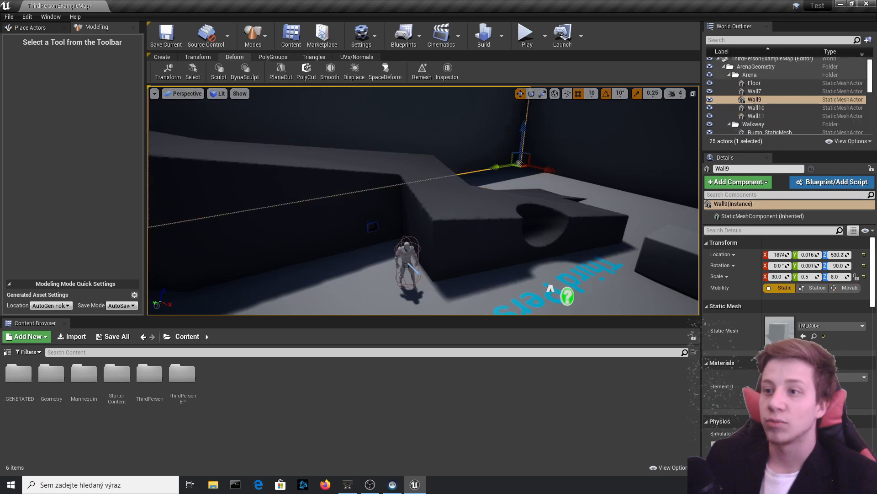
click(268, 152)
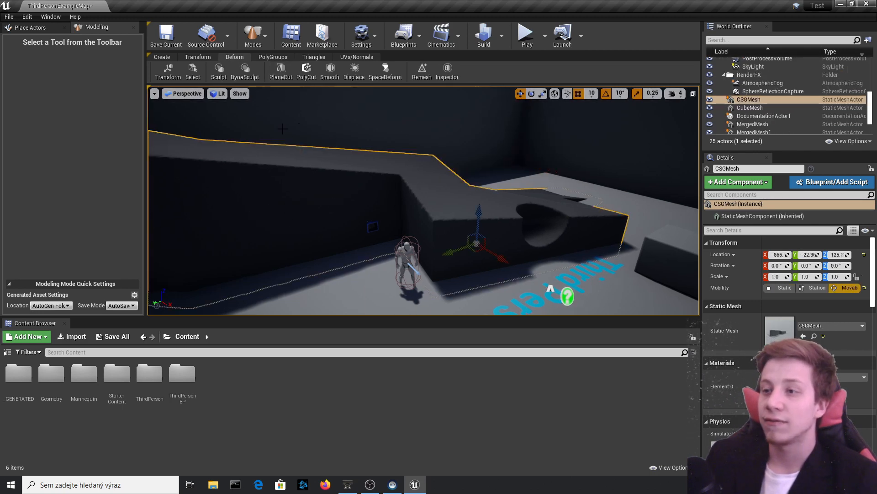
right_drag(391, 141, 396, 115)
click(403, 126)
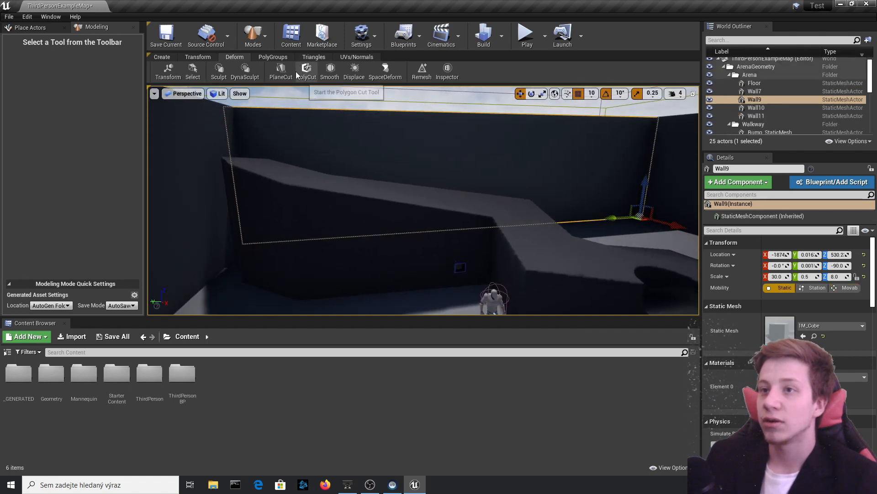
click(280, 71)
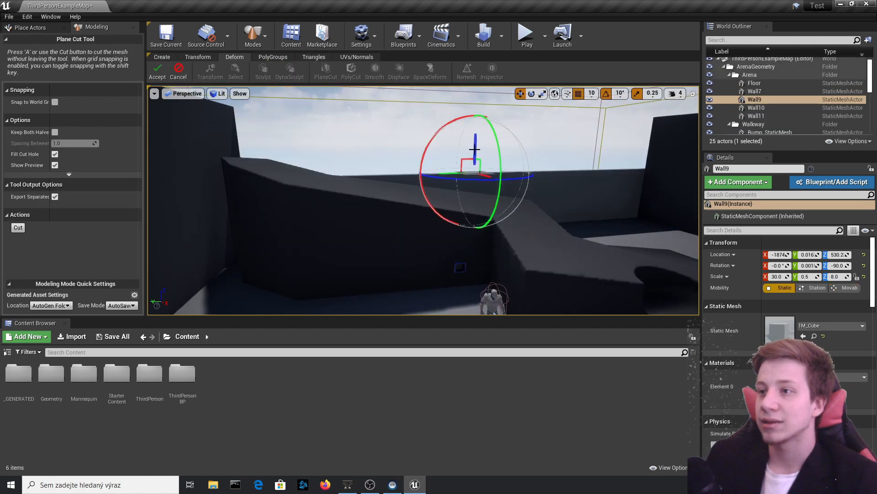
drag(474, 148, 478, 100)
click(186, 77)
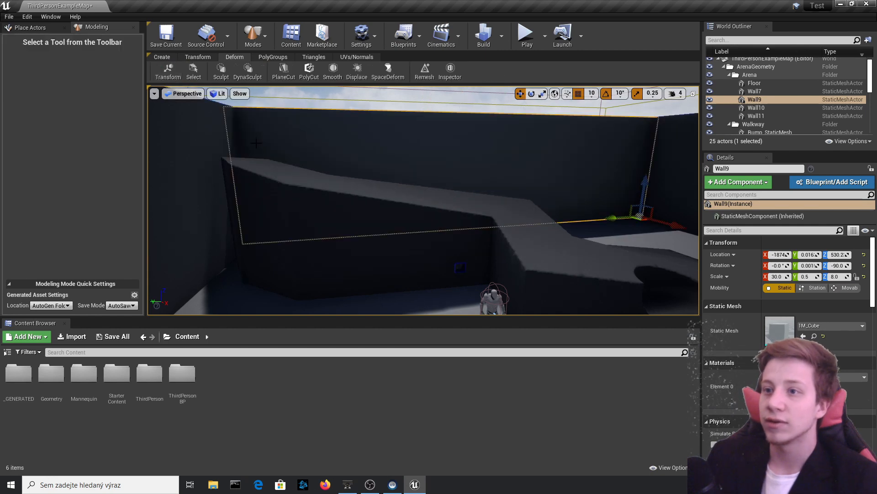
- Start PlaneCut on the CSGMesh walkway, raise the cutting plane above the mesh, and accept the tool
click(381, 190)
key(f)
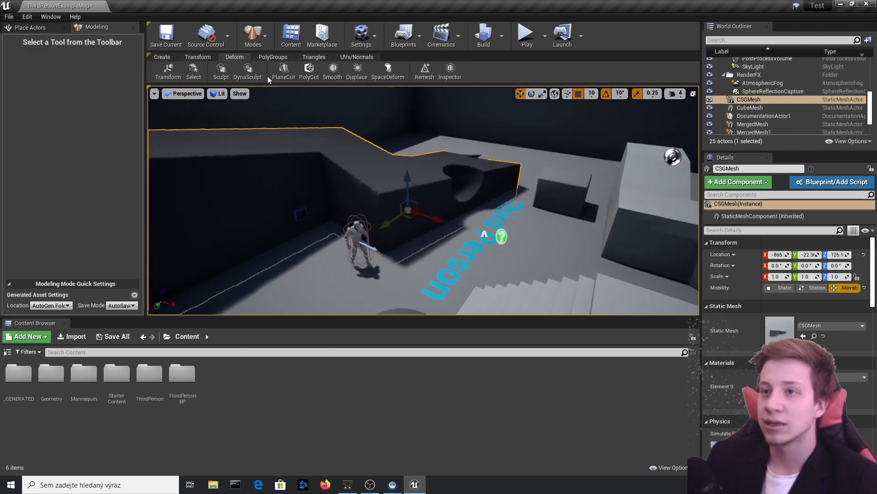
click(283, 73)
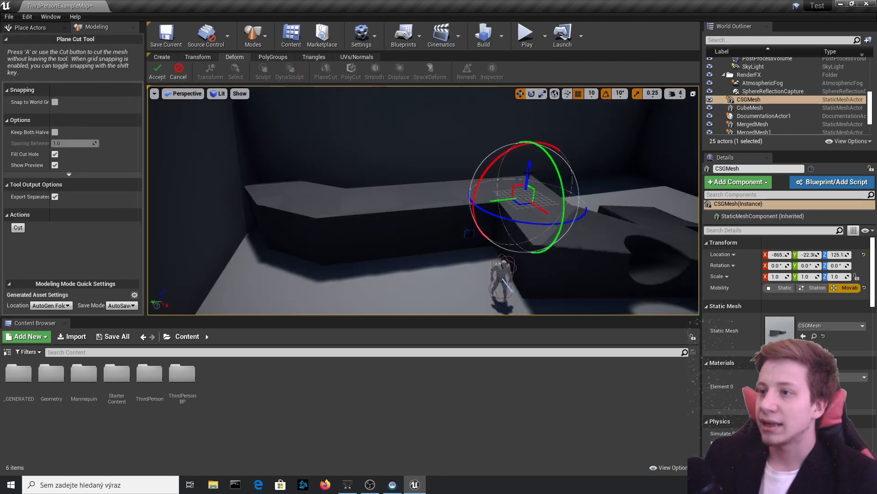
drag(530, 172, 517, 94)
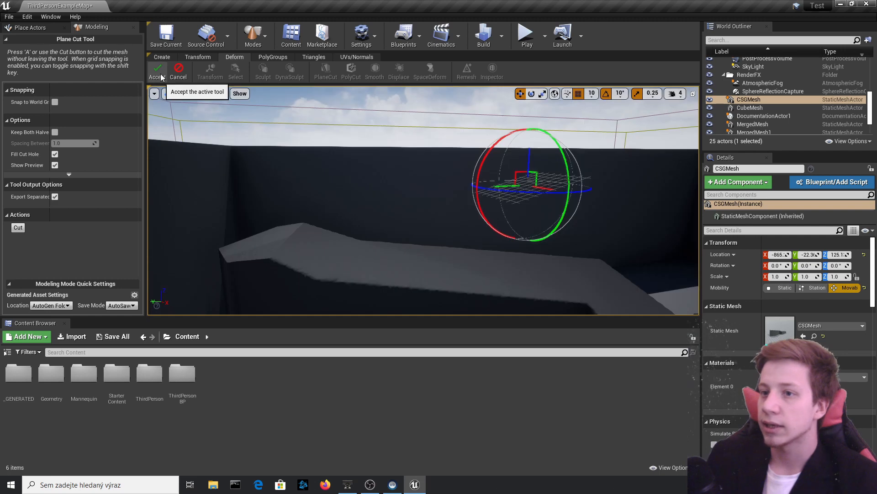
click(158, 74)
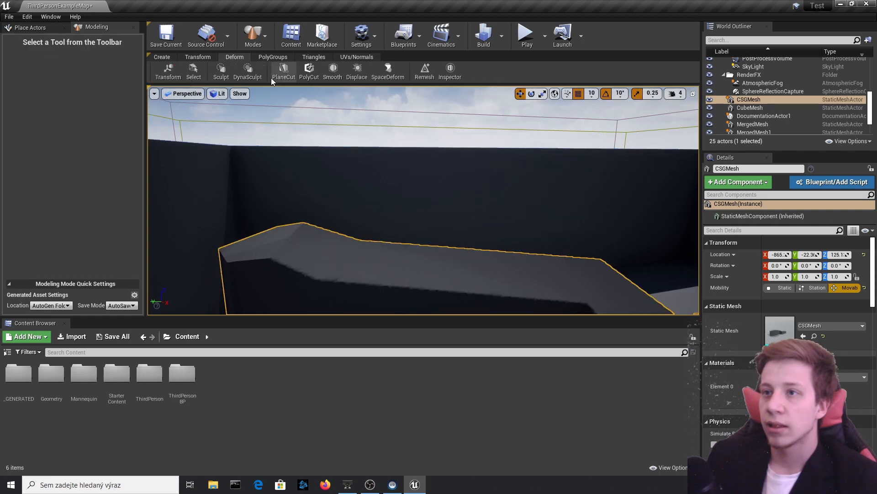
- Start PolyCut on the CSGMesh walkway, try the Cut and Fill operation, and return it to Cut Through
click(313, 80)
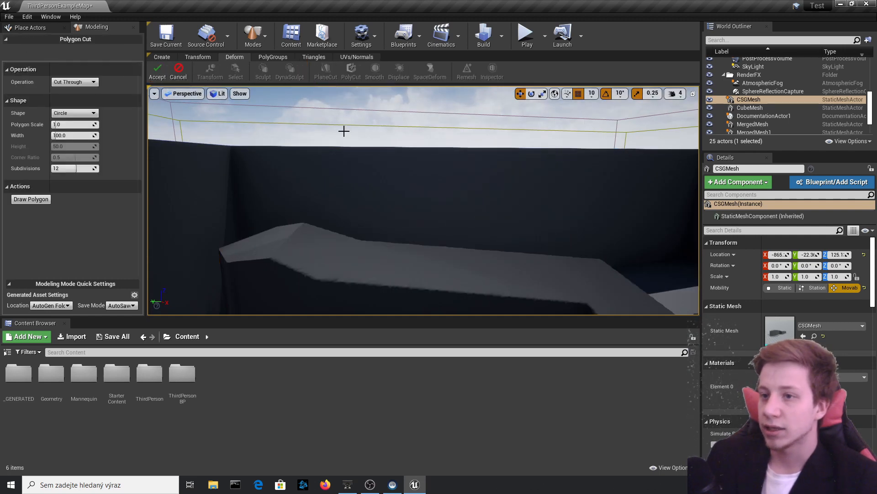
right_drag(343, 131, 315, 231)
click(70, 82)
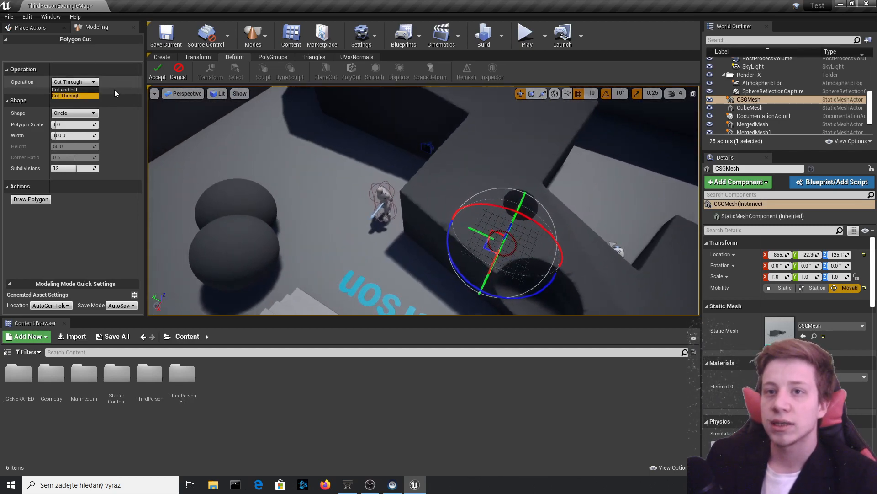
click(73, 90)
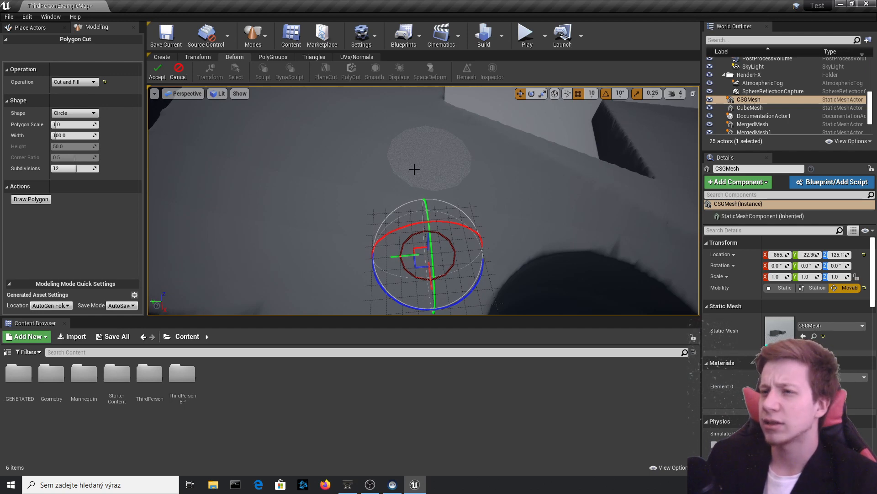
key(s)
right_drag(466, 136, 464, 135)
click(82, 82)
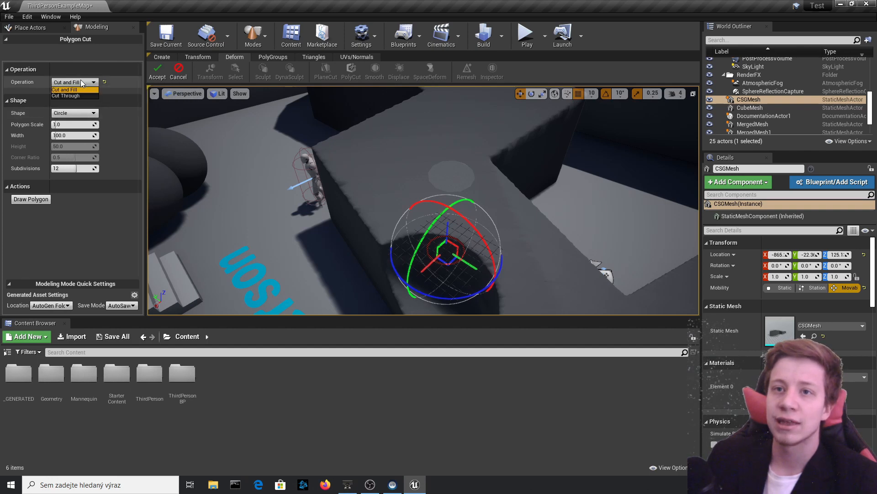
click(81, 96)
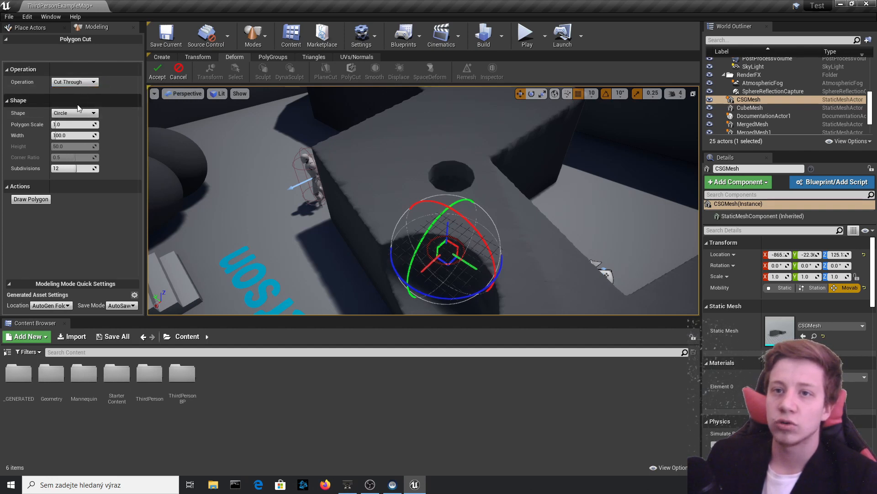
- Try the Rectangle, Round Rect and Square shapes for the polygon cut, and return the shape to Circle
click(70, 113)
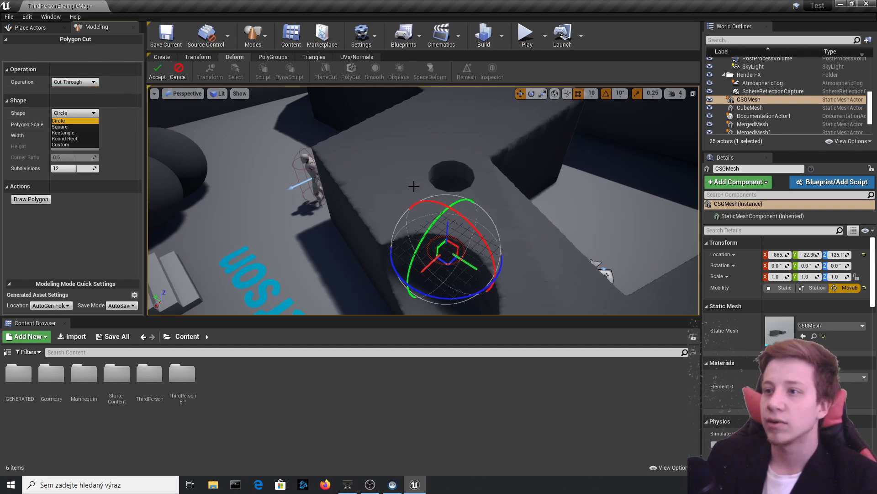
click(75, 133)
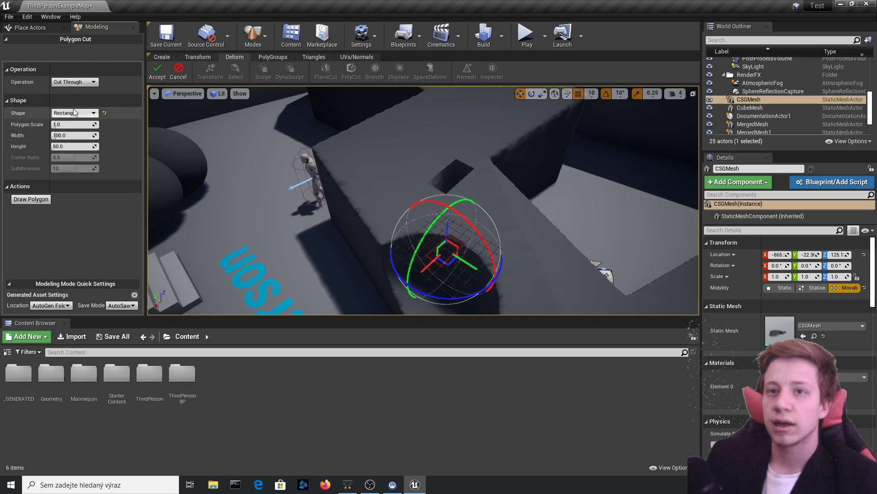
click(76, 113)
click(79, 136)
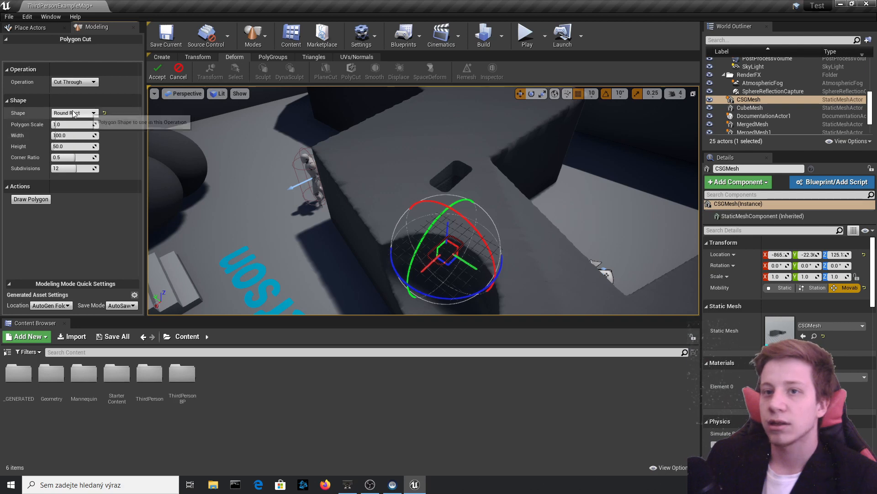
click(73, 114)
click(68, 127)
click(71, 113)
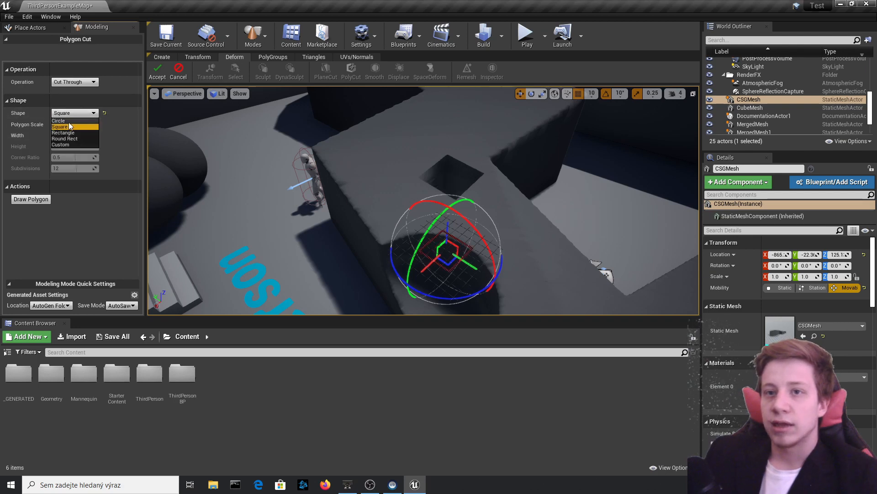
click(64, 121)
- Set the cut circle's Polygon Scale to about 1.95, Width to about 90.48 and Subdivisions to 4
drag(59, 126, 60, 136)
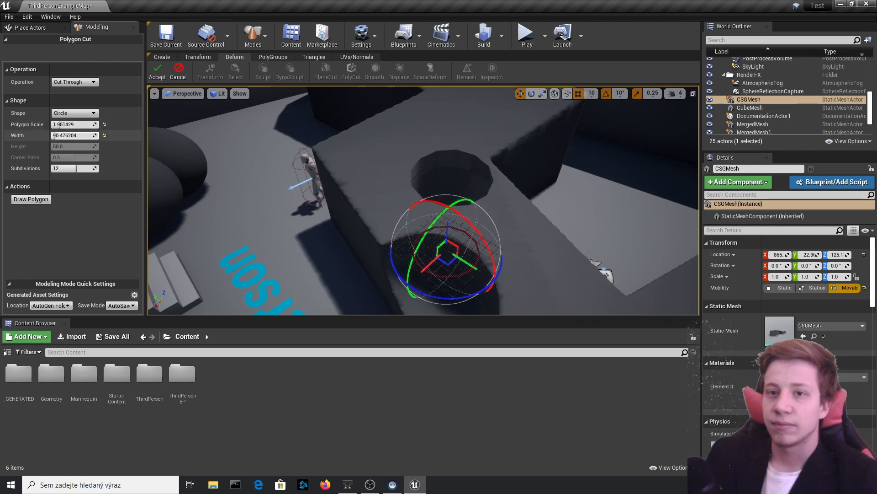
drag(77, 168, 54, 168)
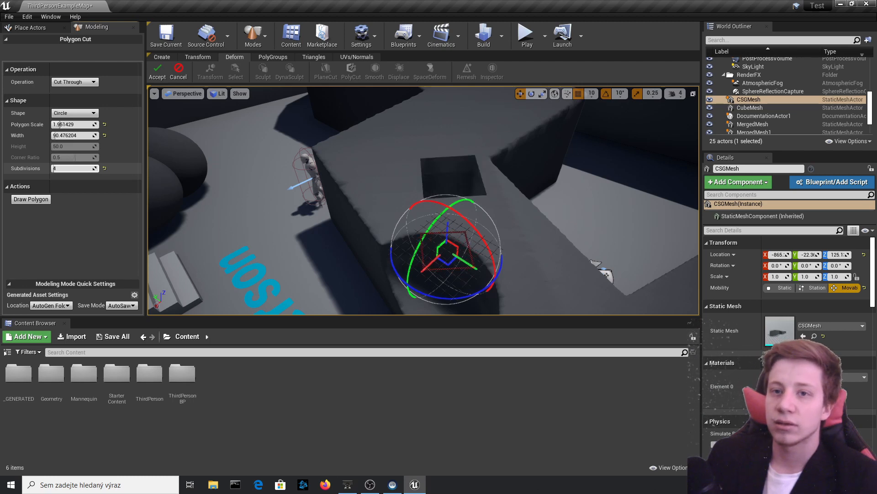
right_drag(412, 197, 439, 185)
right_drag(548, 177, 471, 183)
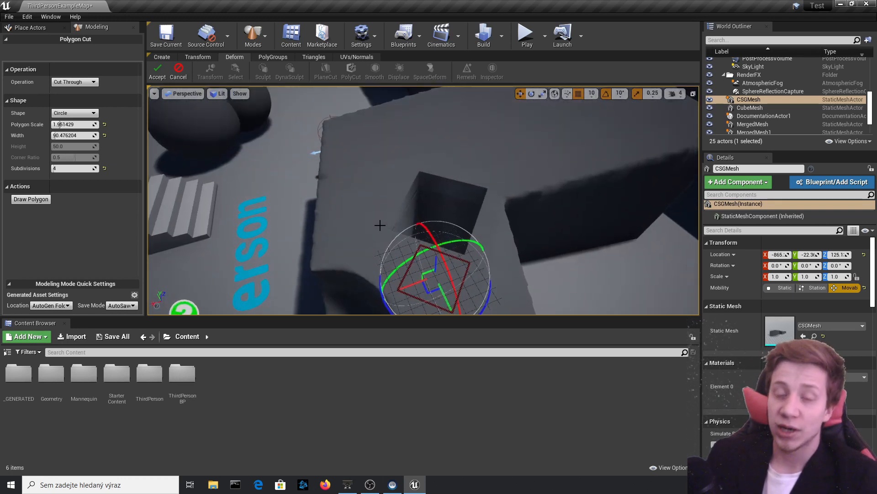
- Draw a custom zigzag polygon as the cutting shape and close it at its start point
click(31, 199)
right_drag(425, 196, 480, 212)
right_drag(402, 314, 386, 310)
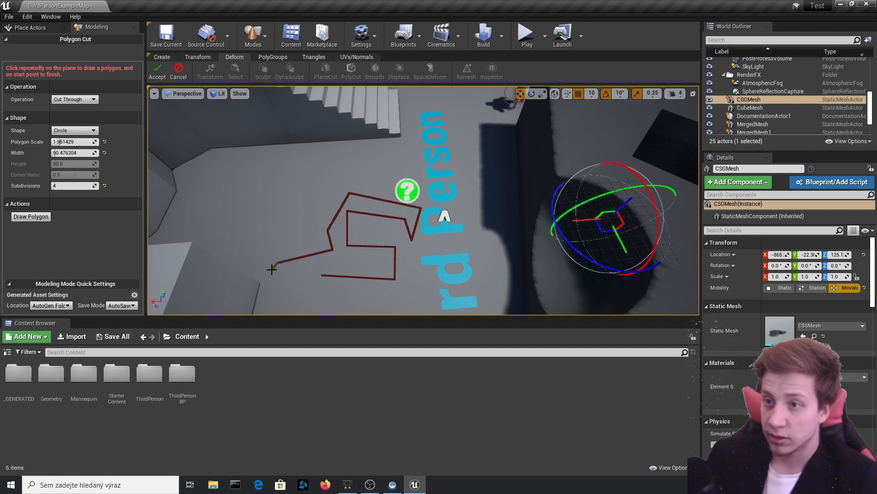
click(322, 274)
- Move the cutting plane so the custom polygon cuts through the walkway's top surface
right_drag(361, 209, 457, 165)
drag(418, 284, 359, 289)
right_drag(360, 289, 413, 146)
drag(381, 123, 410, 130)
right_drag(499, 196, 375, 198)
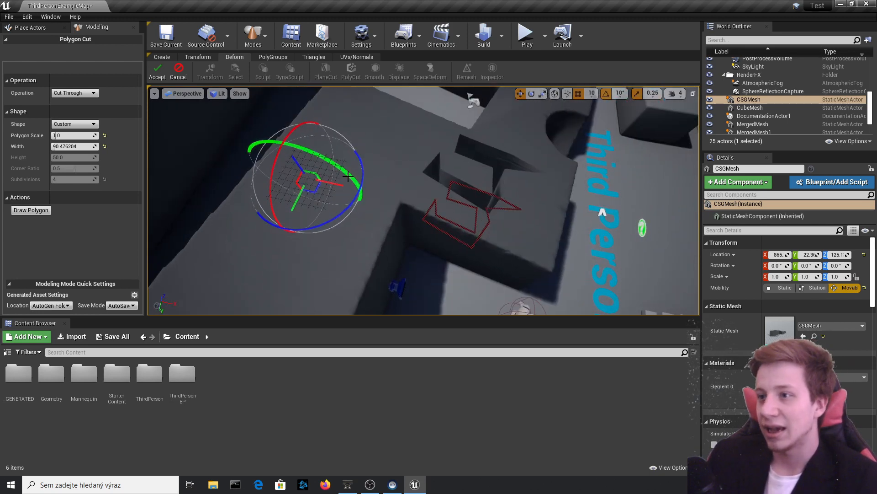
- Tilt the cutting plane about its green axis, reposition the custom polygon, and accept the cut
drag(348, 176, 293, 152)
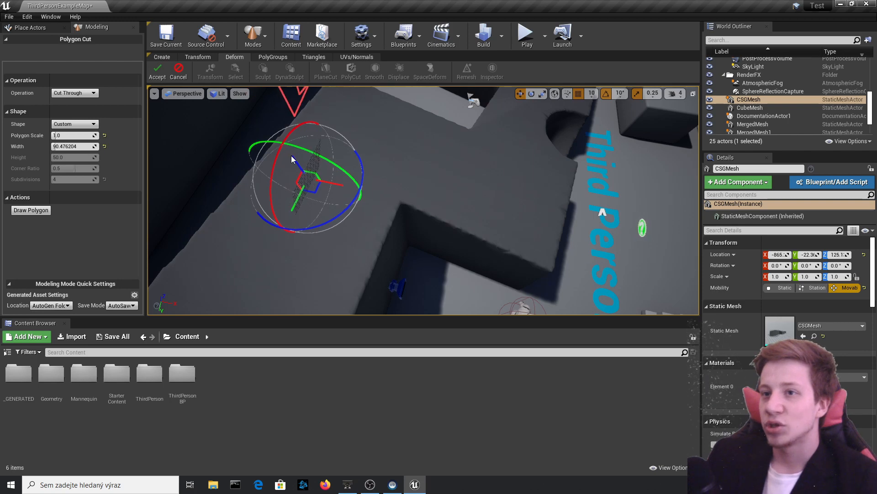
right_drag(292, 159, 321, 169)
drag(394, 194, 416, 254)
right_drag(416, 253, 430, 245)
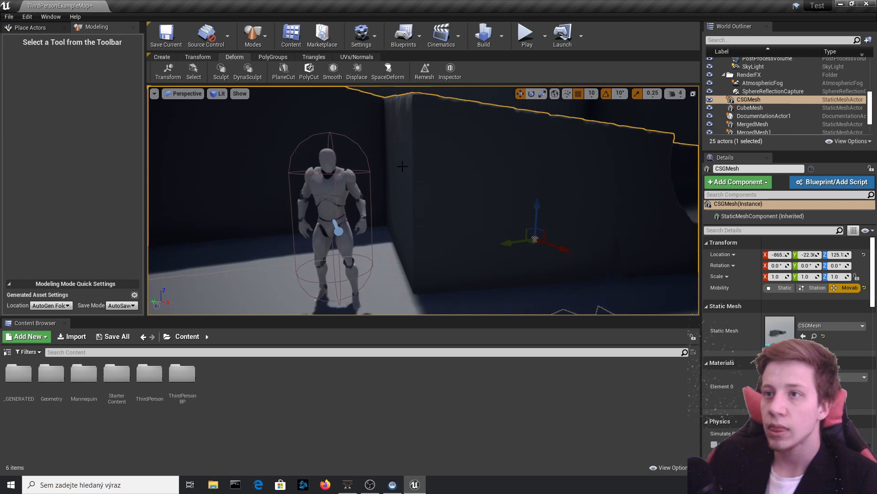
- Try the Smooth tool on the walkway with Fast Smoothing and Smooth Speed 0.0, and cancel it
mouse_move(423, 201)
right_down()
mouse_move(466, 209)
mouse_move(419, 209)
right_up()
click(341, 72)
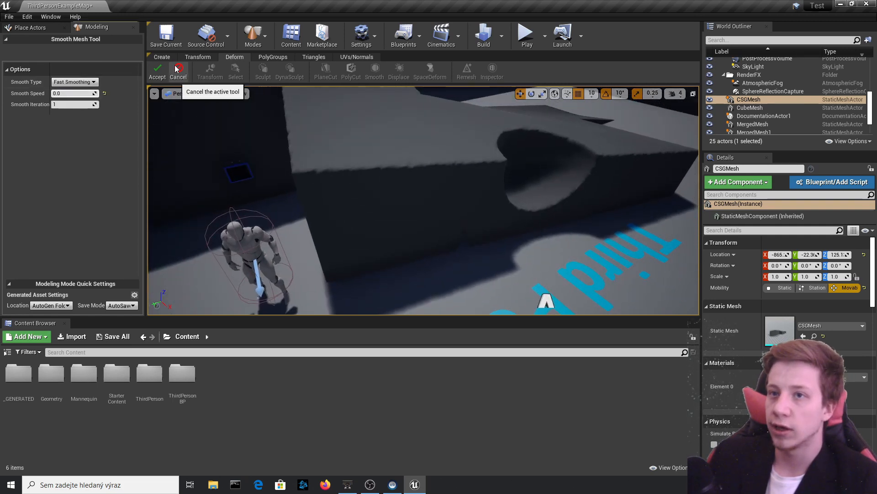
right_drag(304, 129, 307, 129)
click(304, 128)
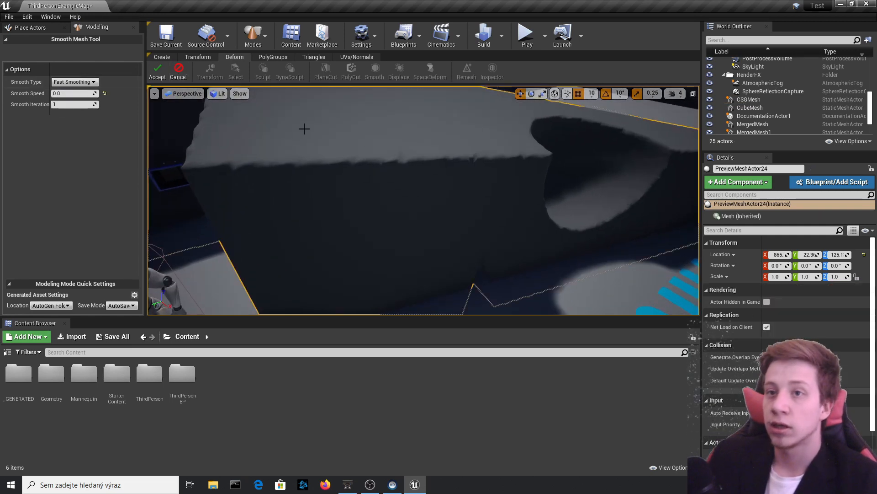
click(178, 73)
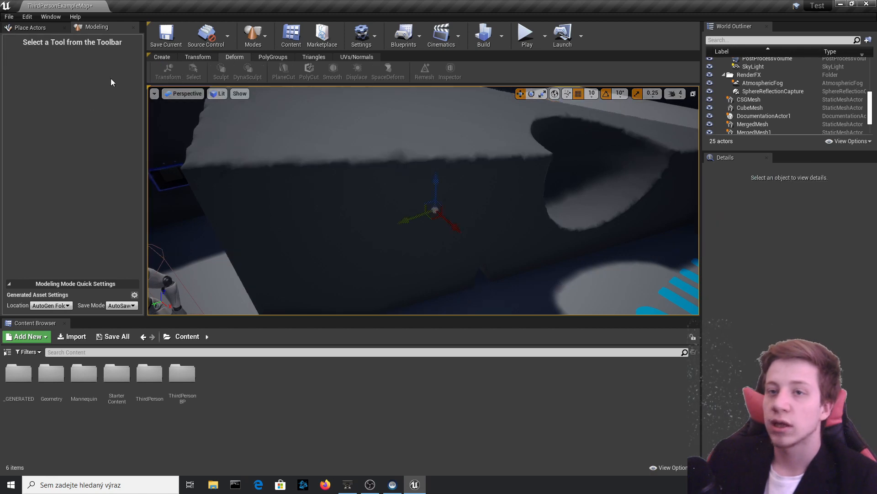
- Reselect the CSGMesh walkway, start the Displace tool, and set Subdivisions to 1
click(361, 89)
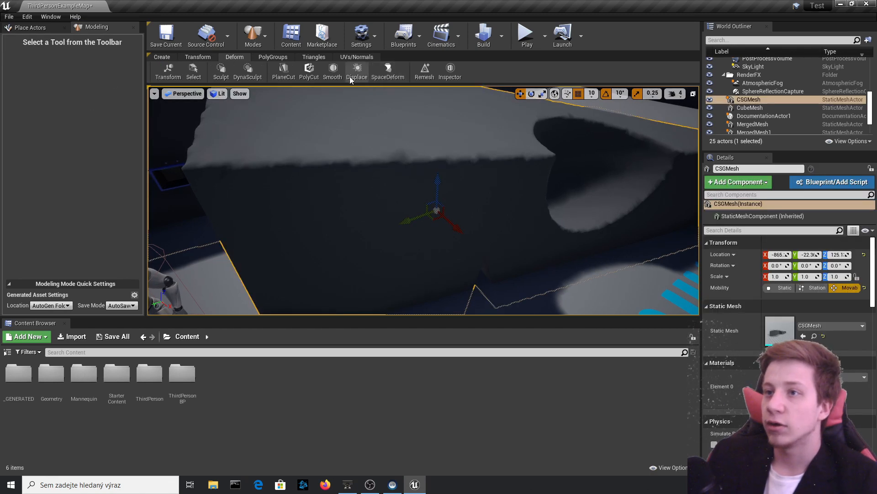
click(357, 73)
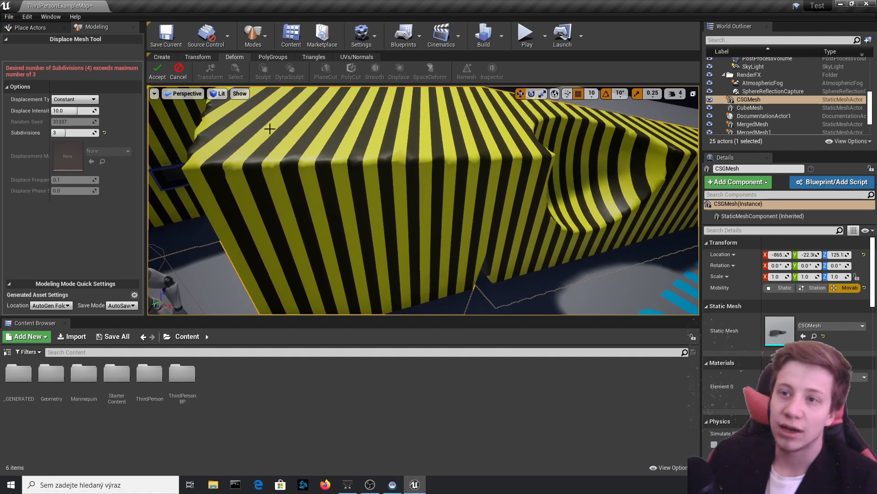
right_drag(270, 129, 235, 127)
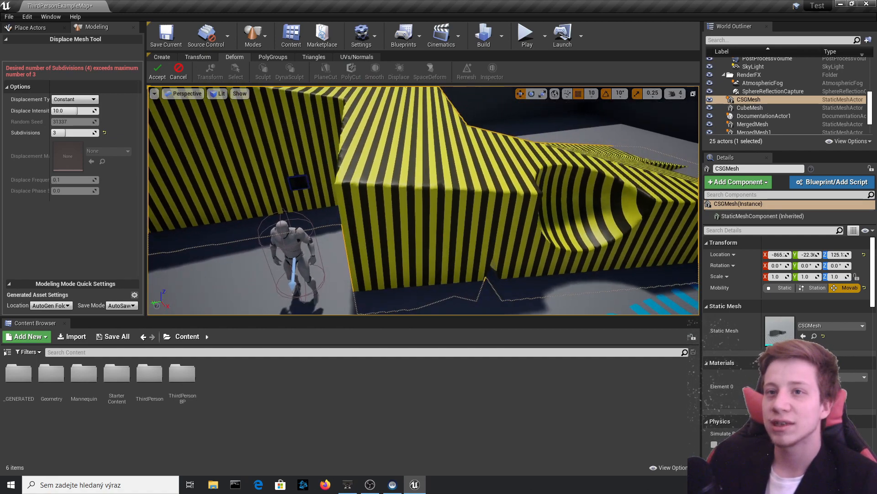
right_drag(443, 144, 444, 137)
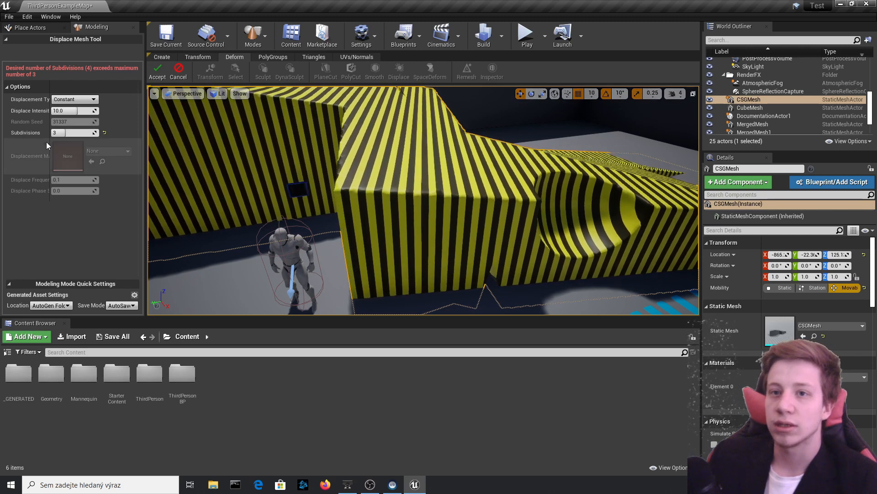
drag(80, 133, 54, 126)
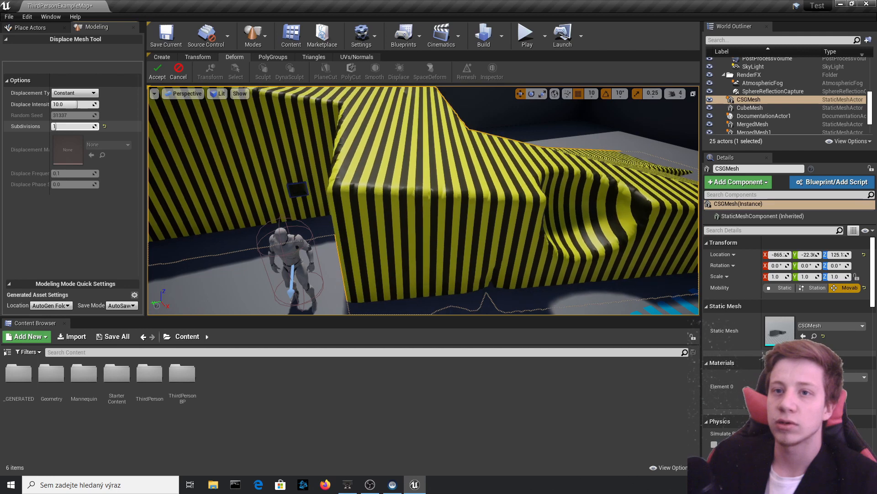
- Try the Random Noise and Perlin Noise displacement types on the walkway
right_drag(422, 201, 388, 196)
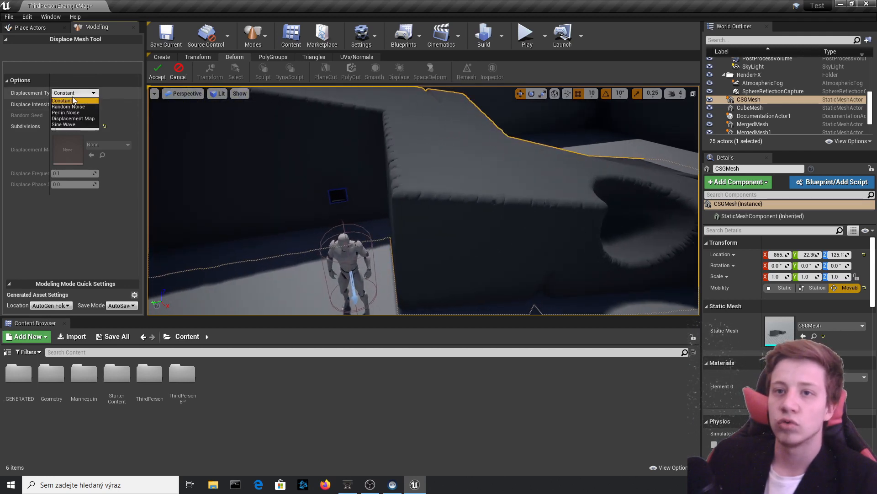
click(91, 107)
right_drag(274, 183, 304, 183)
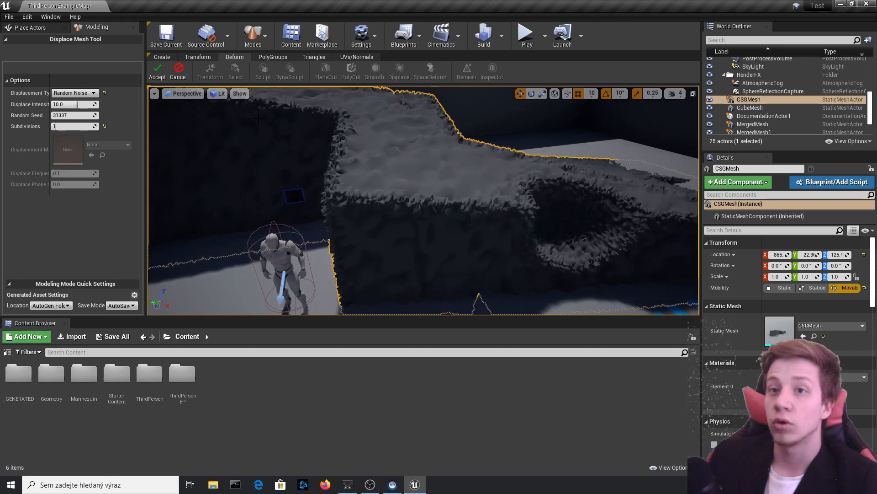
click(69, 113)
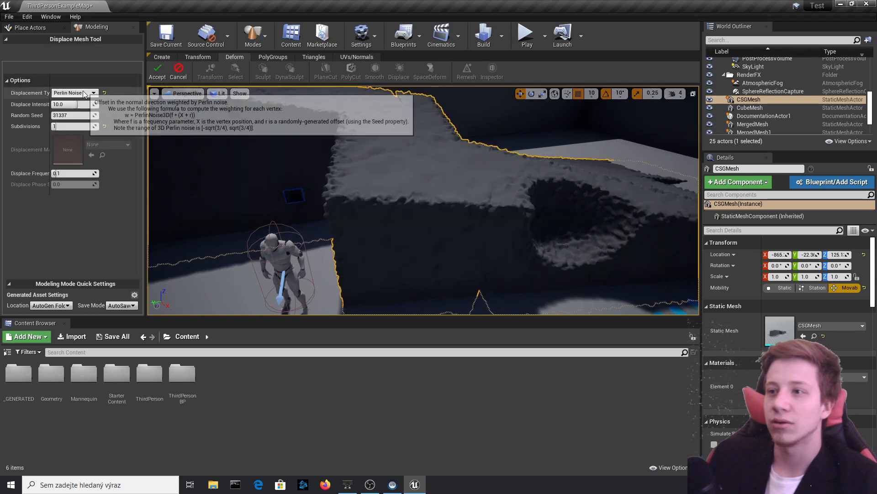
- Set the displacement type to Displacement Map with a T_Brick_Clay normal texture, and inspect the walkway's surface
click(74, 92)
click(78, 119)
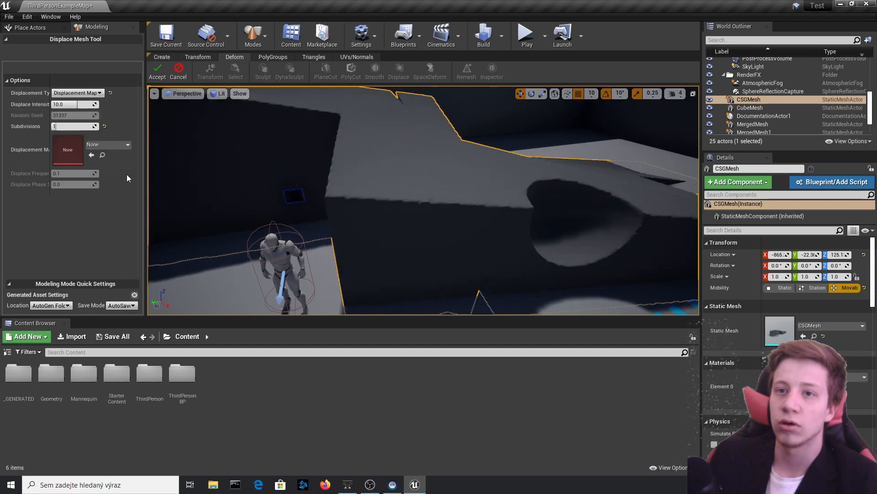
click(99, 144)
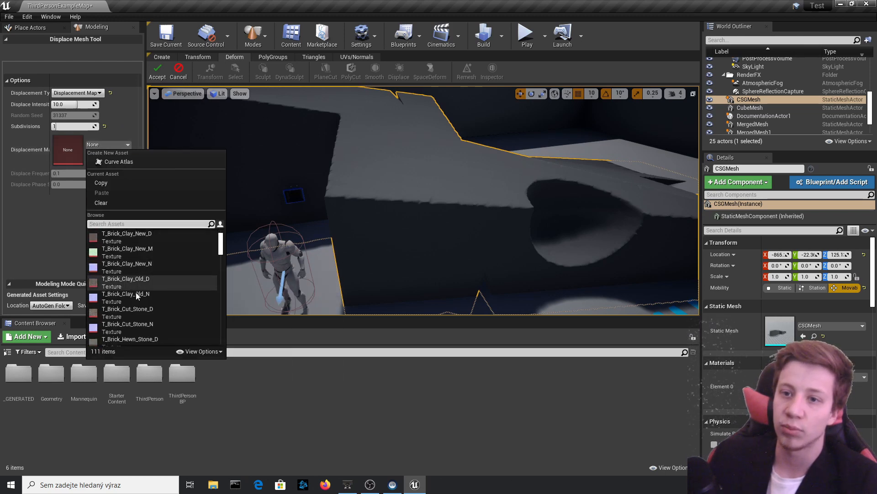
scroll(135, 292, up, 1)
click(149, 265)
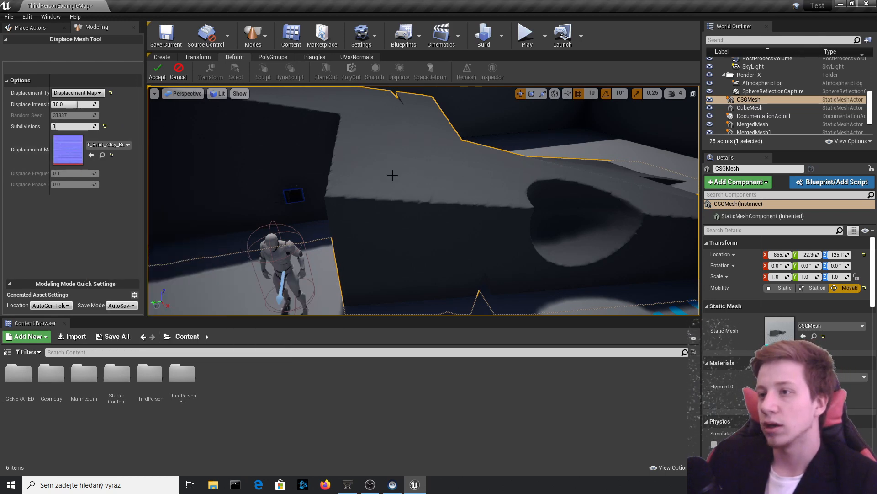
key(w)
right_drag(392, 175, 384, 210)
key(s)
key(s)
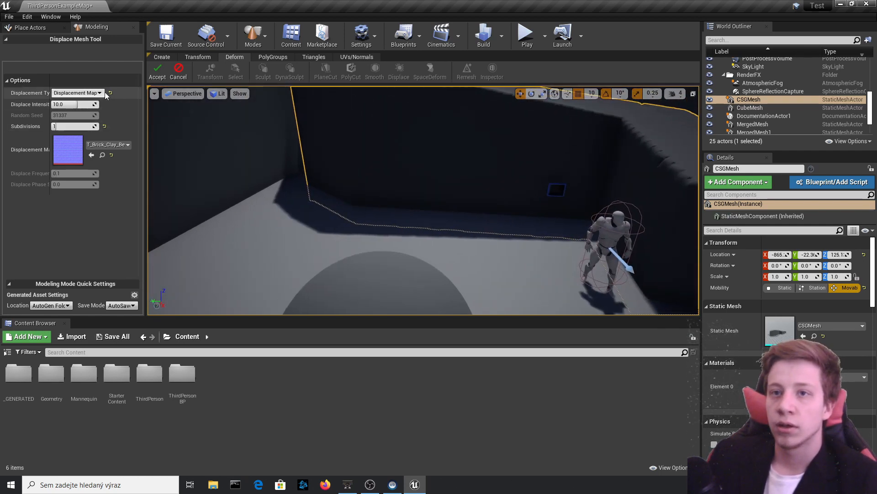
- Cancel the displacement and start the SpaceDeform tool on the CSGMesh walkway
click(183, 75)
key(s)
right_drag(393, 160, 369, 165)
key(d)
click(383, 80)
key(w)
key(s)
key(w)
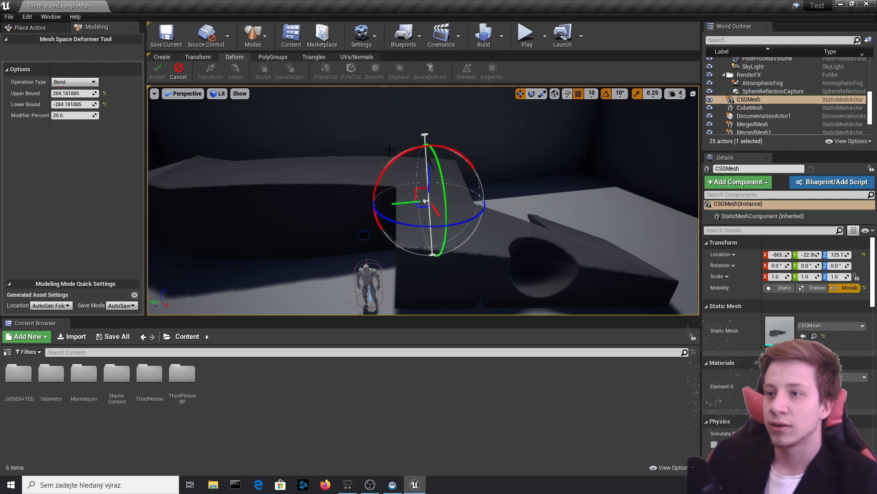
- Try the Bend operation on the walkway with several different bend strengths
drag(389, 149, 228, 182)
drag(573, 194, 608, 191)
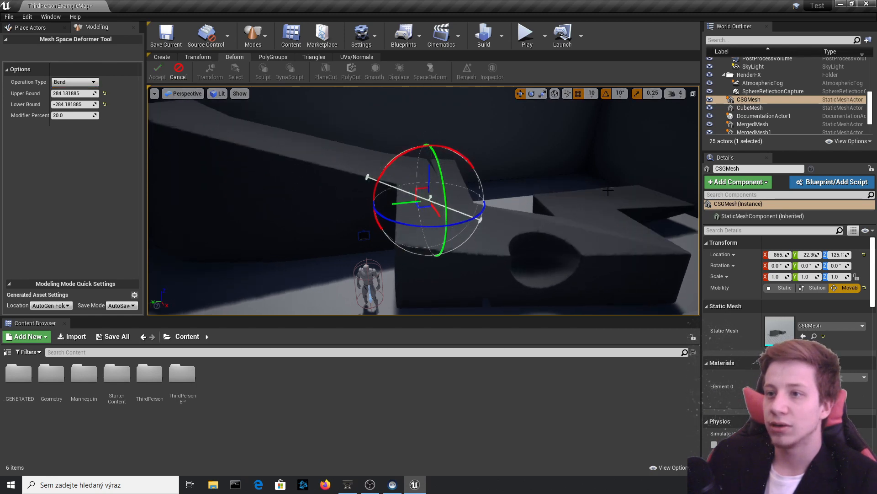
drag(397, 275, 464, 231)
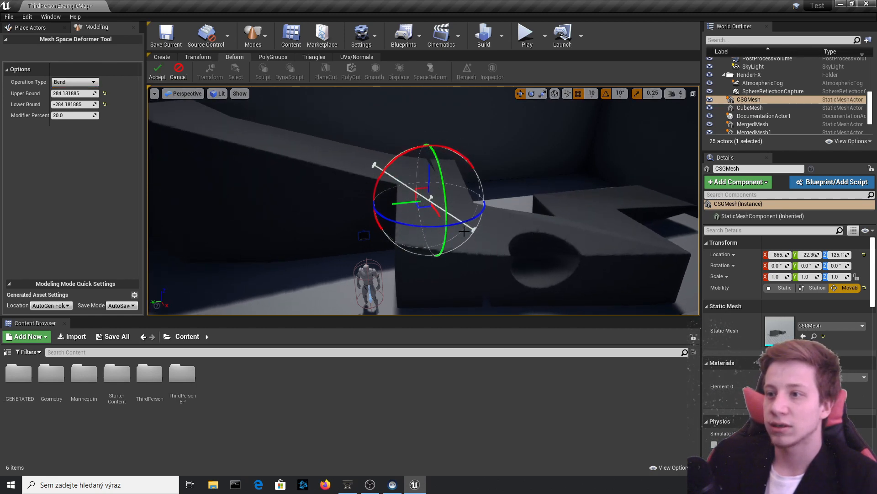
drag(412, 222, 348, 224)
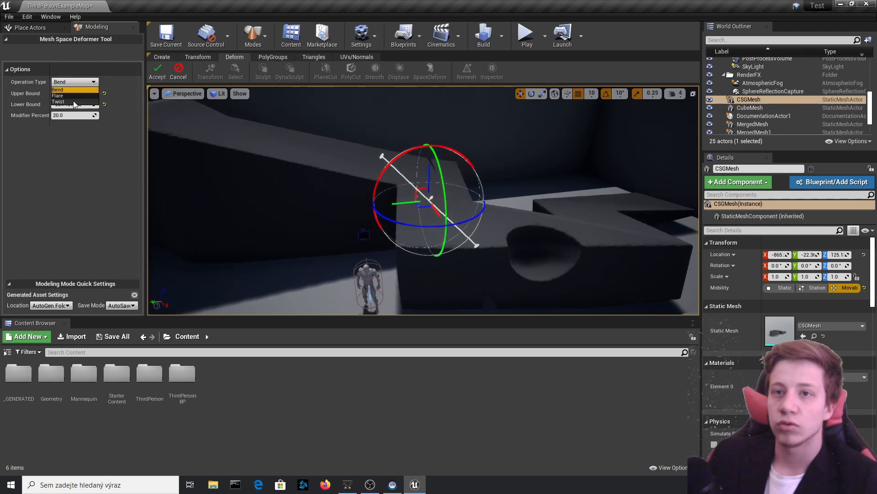
- Set the deformer's operation type to Twist, twist the walkway, and accept the deformation
click(73, 102)
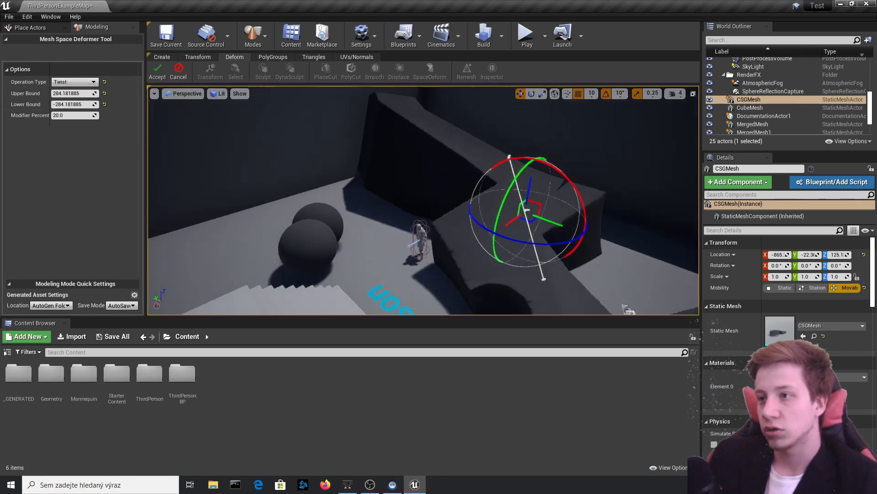
right_drag(448, 157, 490, 182)
drag(434, 147, 403, 147)
right_drag(403, 148, 385, 87)
click(163, 71)
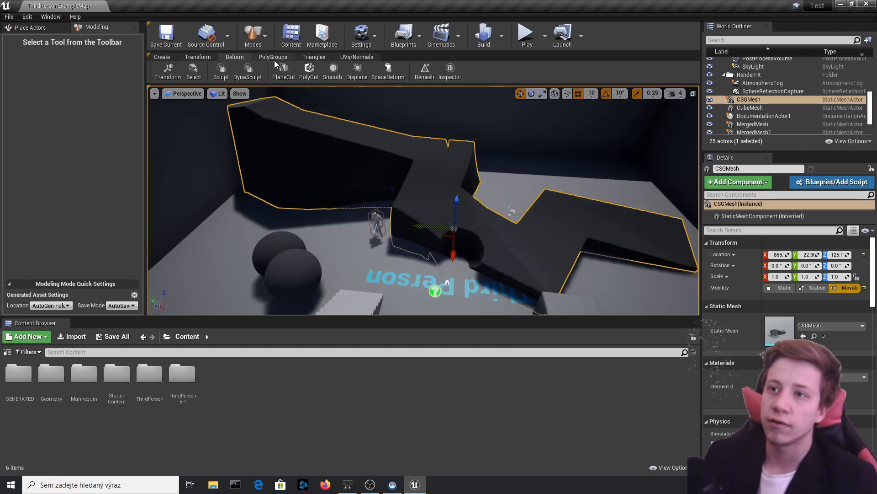
- Examine how the PolyGroups tool divides the walkway with Face Normal Deviation and Angle Tolerance 0.1, and cancel it
click(273, 57)
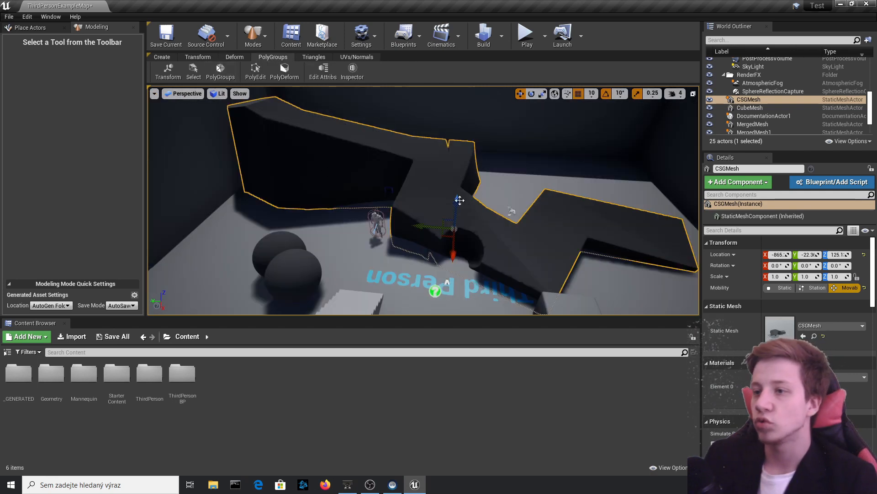
right_drag(459, 200, 433, 176)
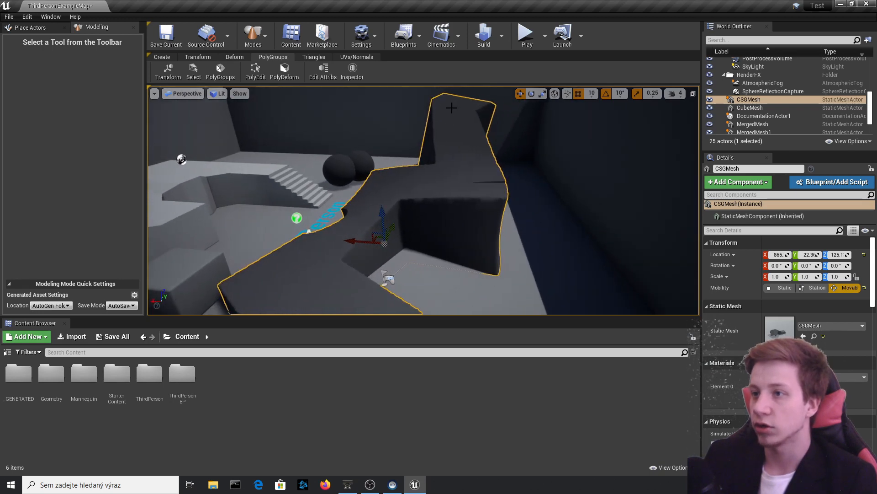
right_drag(409, 132, 525, 147)
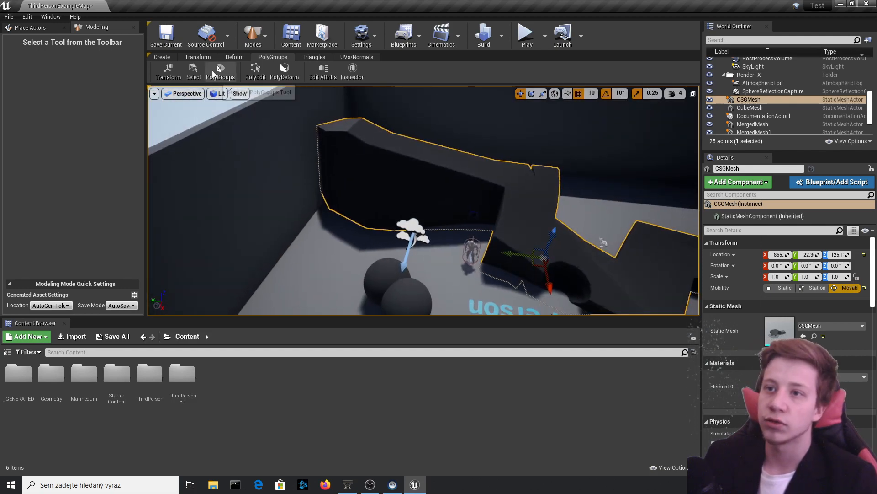
click(220, 72)
click(418, 185)
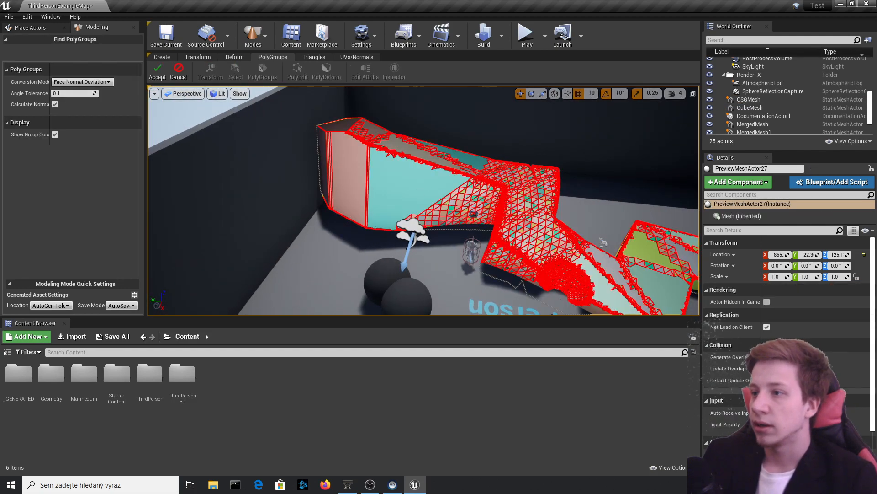
right_drag(419, 185, 493, 193)
right_drag(657, 274, 555, 267)
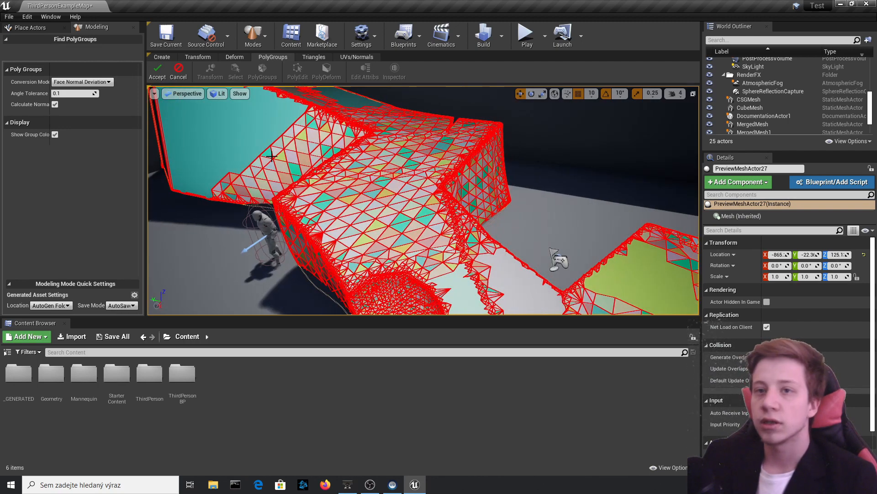
right_drag(272, 156, 478, 193)
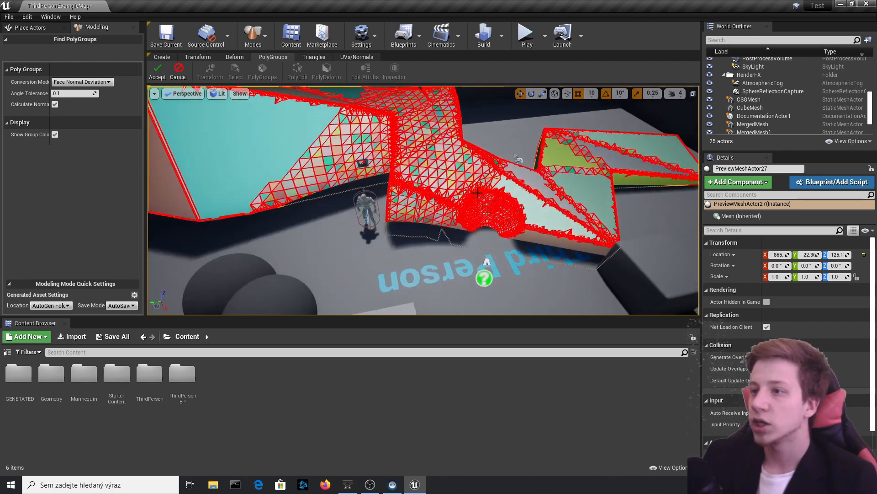
click(185, 77)
right_drag(420, 229, 441, 252)
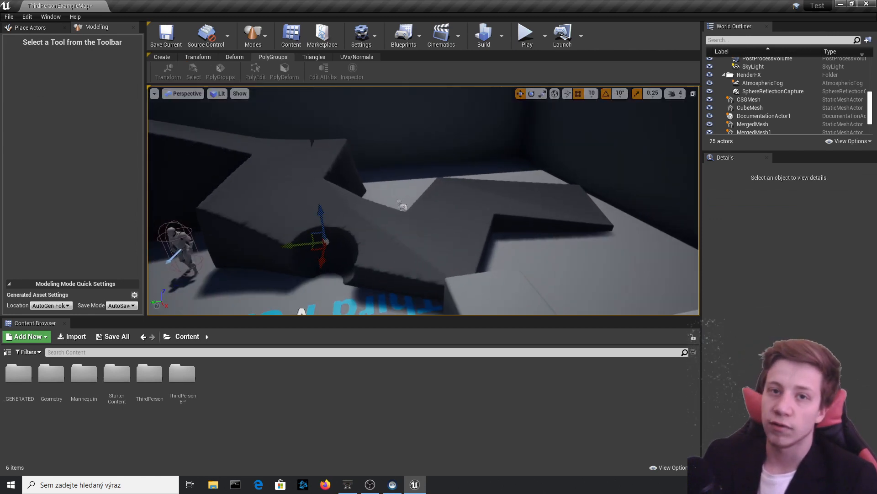
- Try the TriEdit tool on the CSGMesh walkway by selecting an element on its upper surface, and leave the tool
click(323, 59)
right_drag(356, 183, 318, 166)
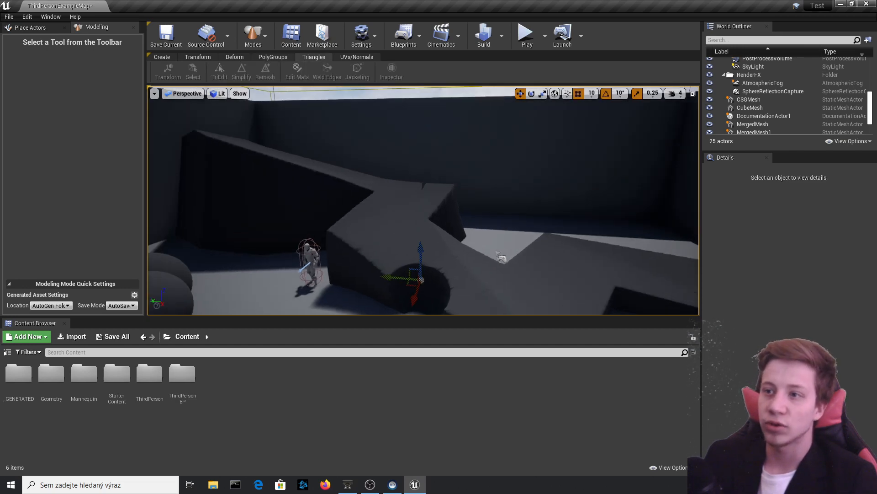
click(385, 189)
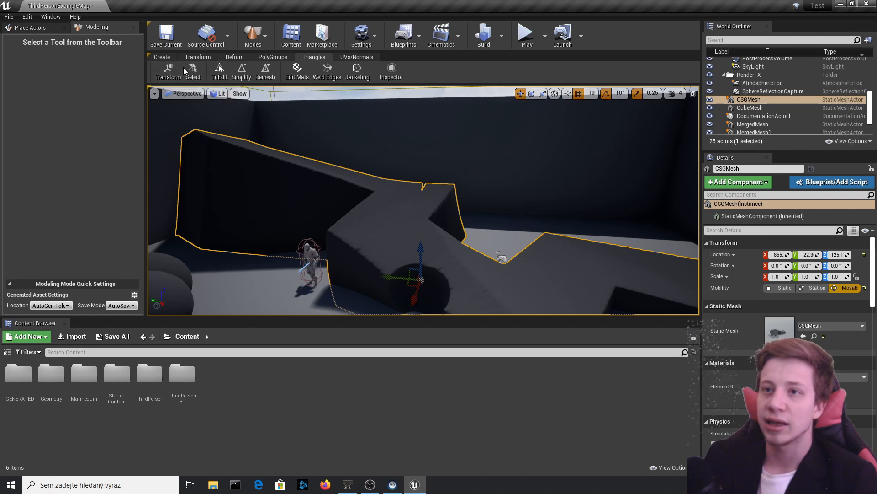
click(218, 75)
click(380, 224)
right_drag(380, 224, 372, 242)
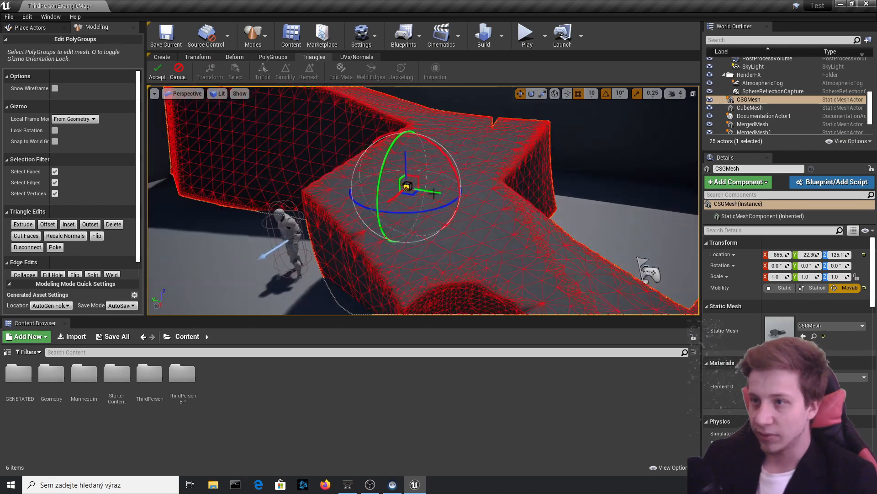
scroll(400, 188, down, 3)
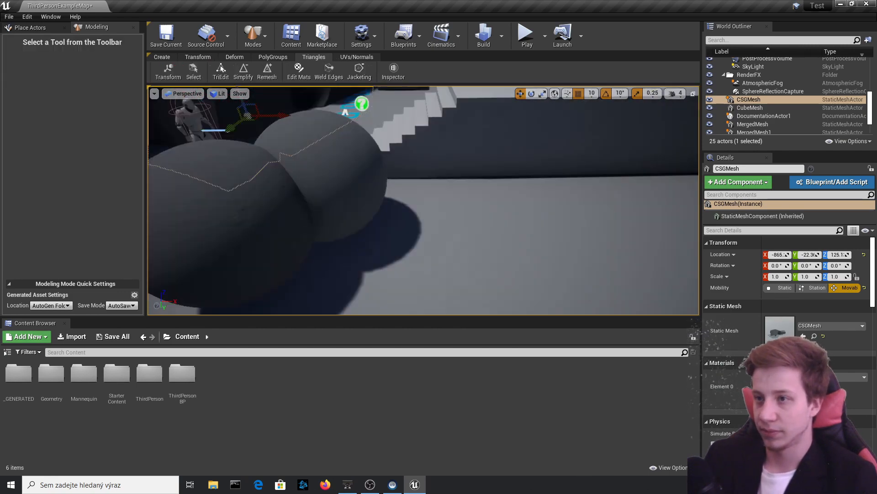
- Select the CubeMesh and start the TriEdit tool on it
right_drag(410, 182, 431, 183)
click(451, 178)
click(444, 186)
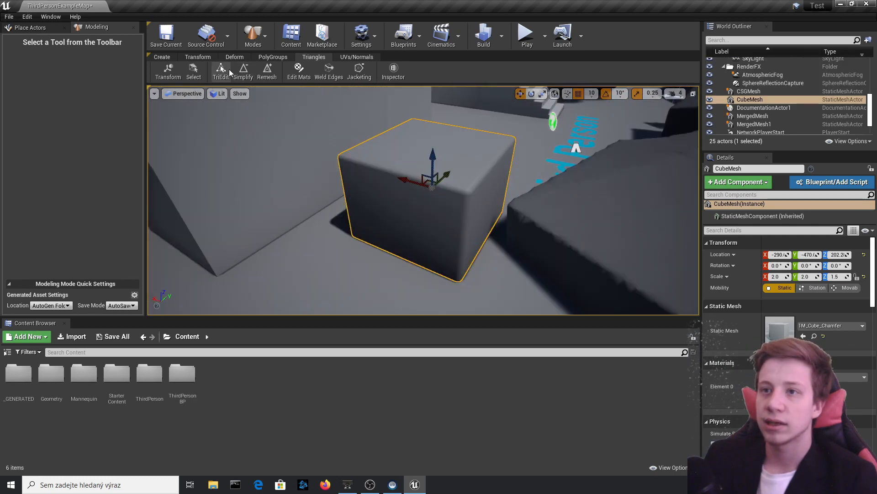
click(227, 71)
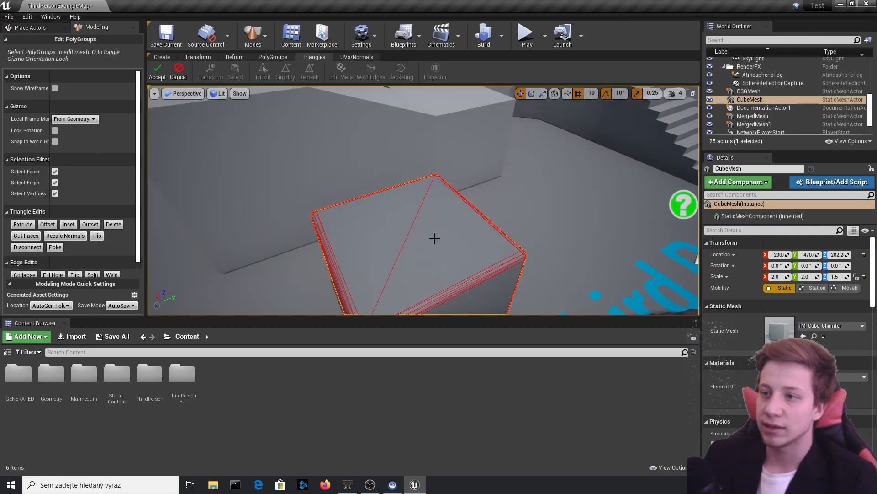
- Select both triangles of the cube's top face, try moving them upward, and undo the move
click(435, 239)
shift+click(366, 231)
right_drag(366, 231, 457, 208)
right_drag(378, 207, 379, 220)
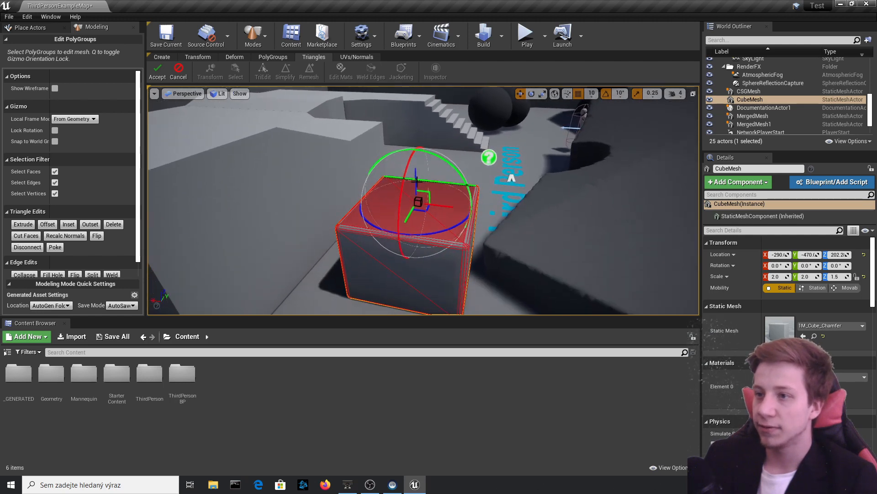
drag(417, 179, 409, 90)
key(ctrl+z)
key(ctrl+z)
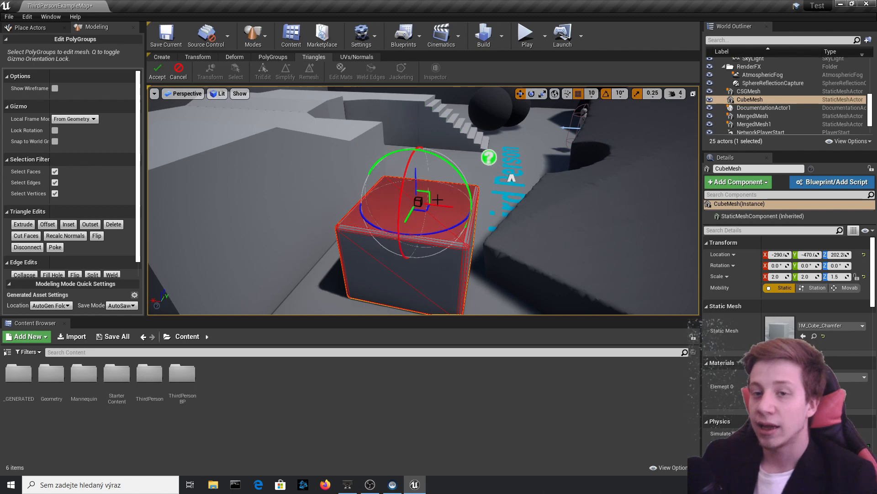
- Extrude the cube's selected top triangles upward
right_drag(435, 200, 388, 217)
scroll(46, 221, down, 1)
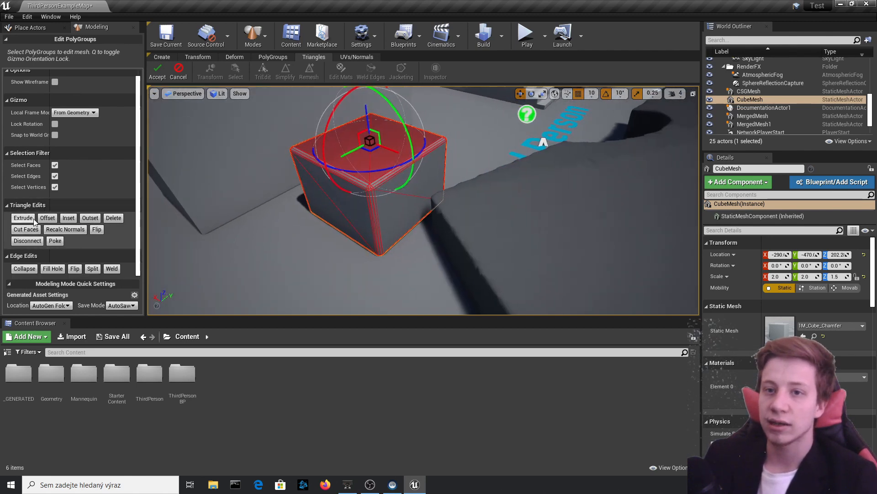
click(23, 218)
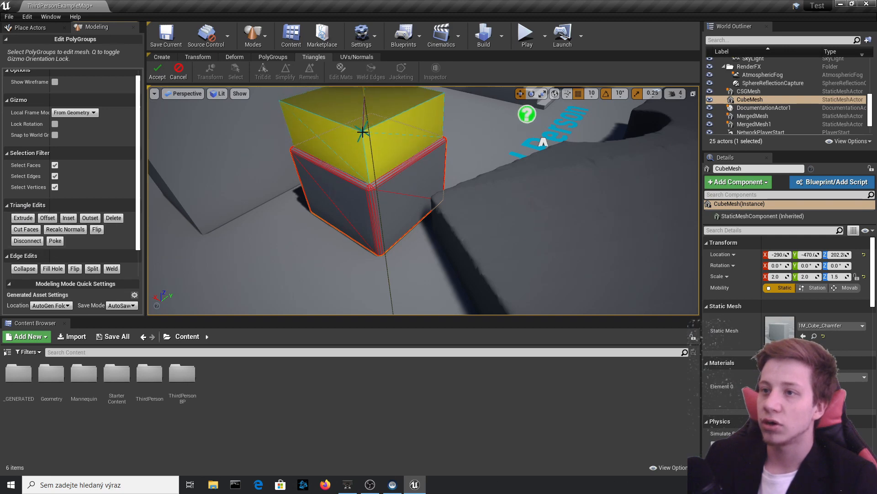
click(317, 117)
- Offset the extruded block's top face upward
right_drag(462, 200, 464, 201)
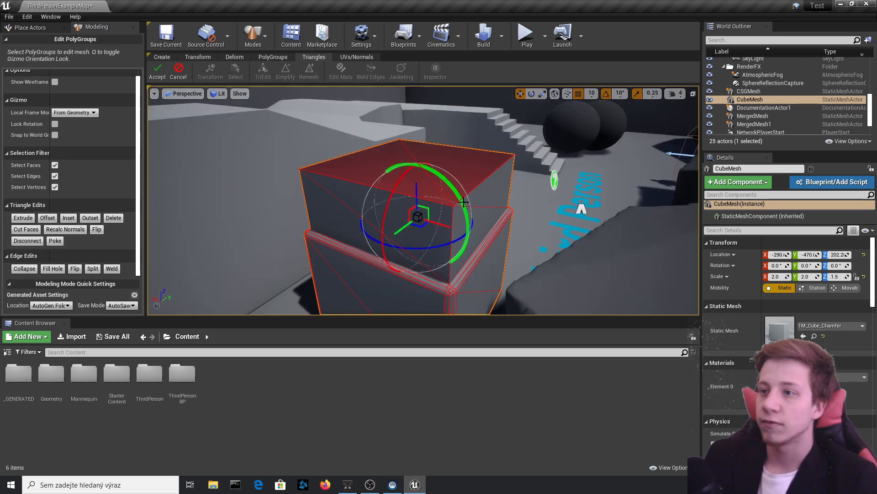
click(52, 216)
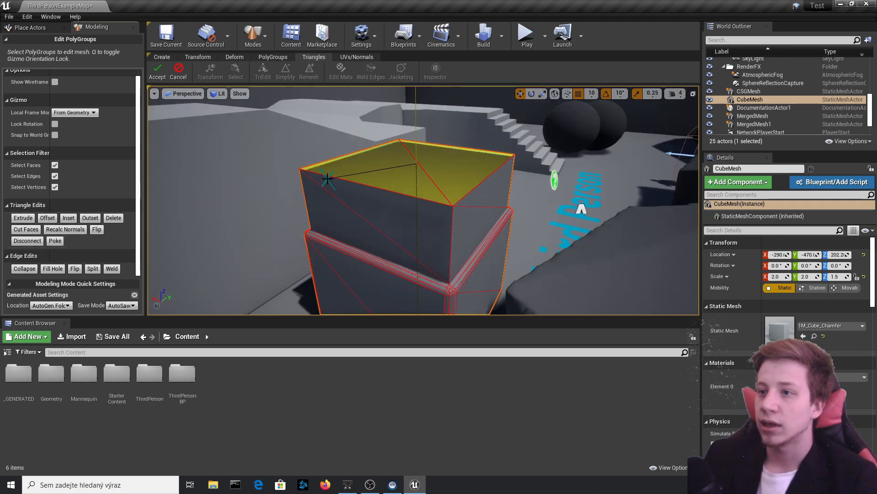
click(351, 145)
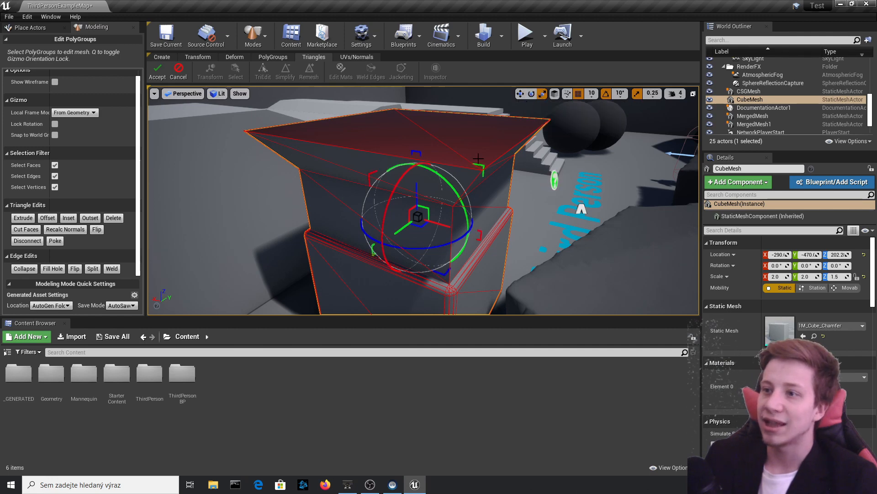
- Scale the raised top face down on both horizontal axes, and form a narrow slot in it with Inset and Extrude
drag(481, 234, 470, 231)
drag(373, 249, 376, 244)
right_drag(376, 244, 361, 256)
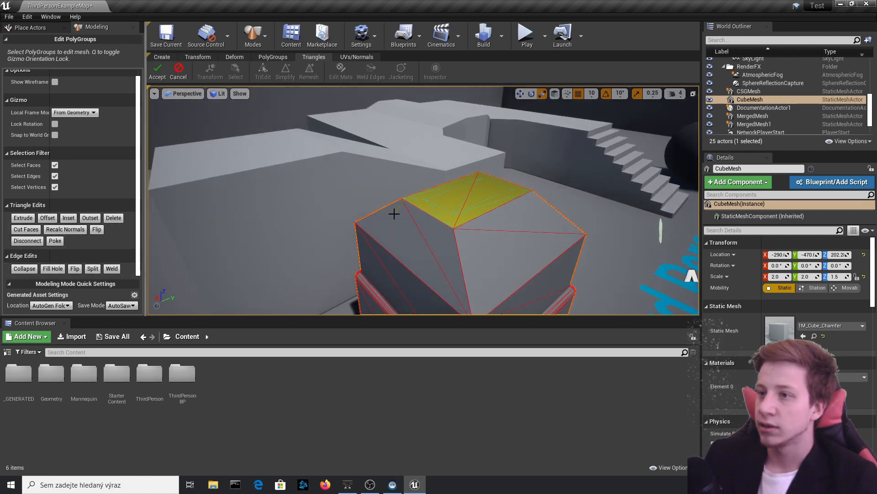
click(22, 218)
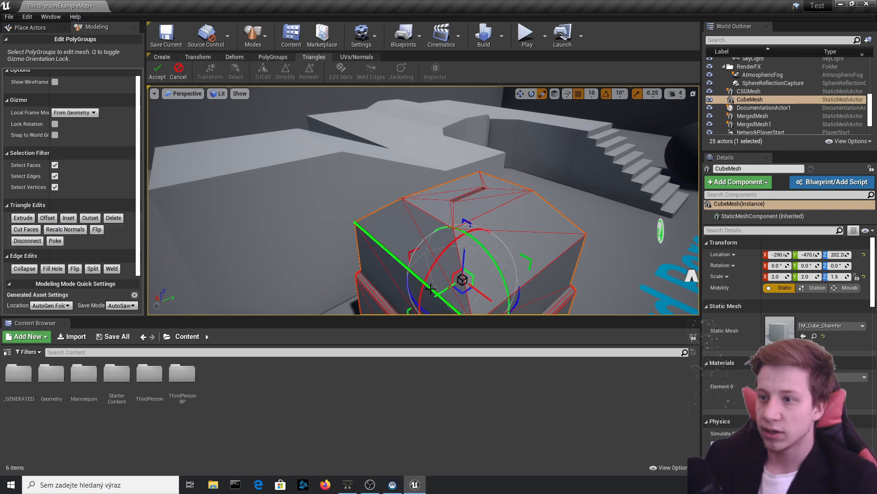
- Offset the cube's lower side faces outward, and accept the triangle edits
right_drag(430, 289, 504, 247)
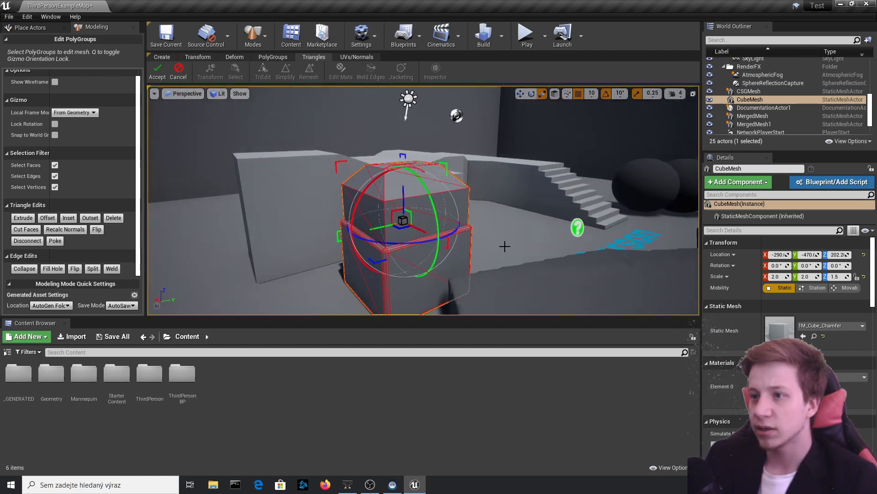
click(423, 253)
click(430, 201)
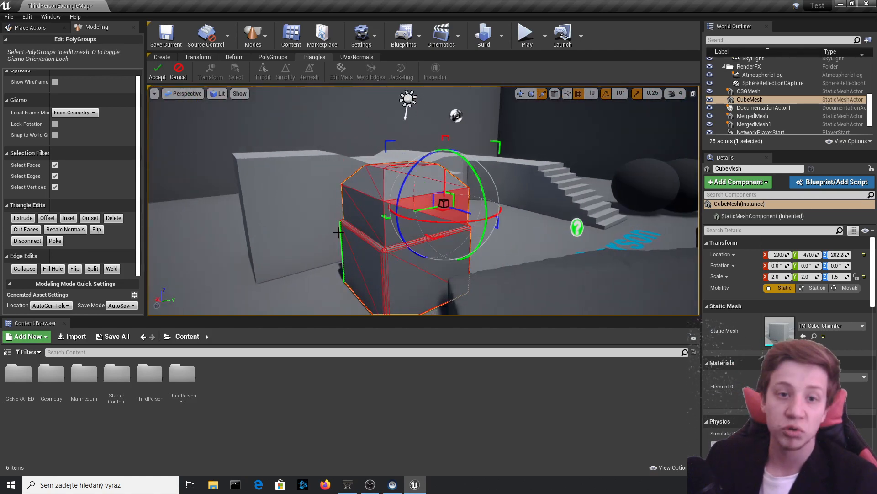
key(f)
mouse_move(336, 289)
alt+mouse_down()
mouse_move(501, 156)
mouse_move(457, 160)
mouse_move(503, 174)
mouse_move(438, 137)
mouse_move(321, 282)
alt+mouse_up()
click(27, 229)
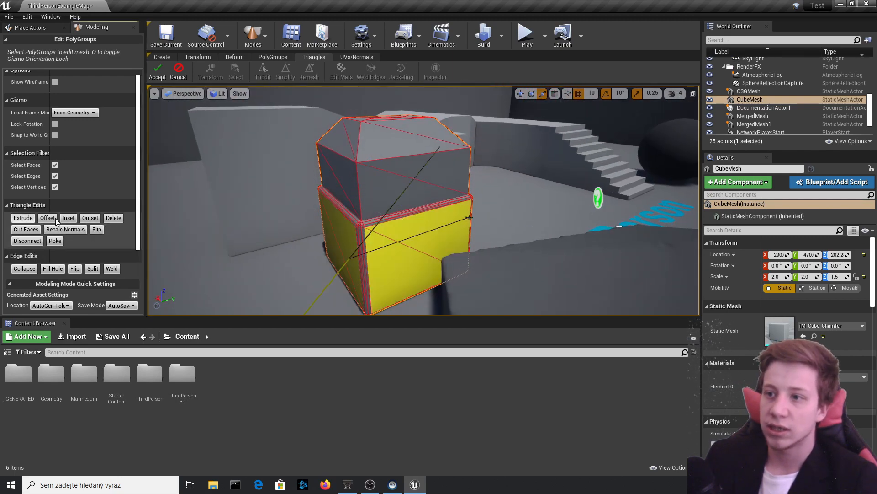
click(270, 263)
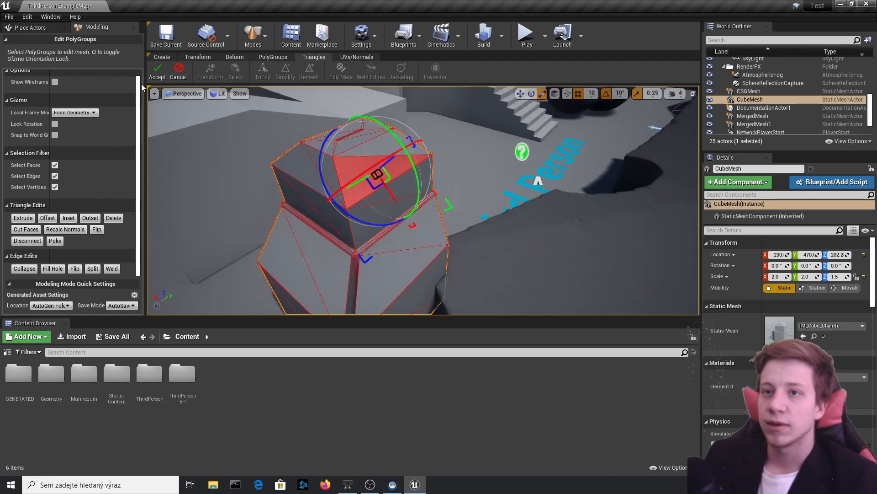
click(157, 74)
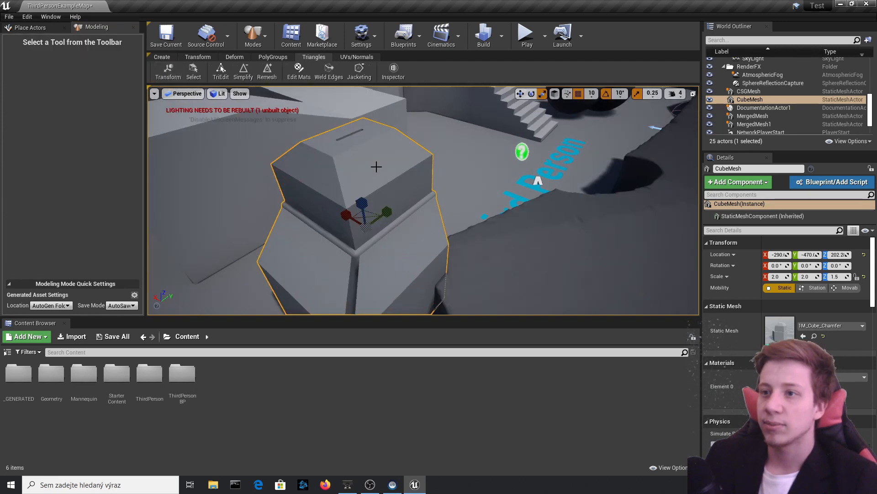
- Try reshaping the cube's upper block by moving one of its top triangles with TriEdit, and discard the edit
click(218, 69)
click(361, 175)
drag(389, 157, 401, 252)
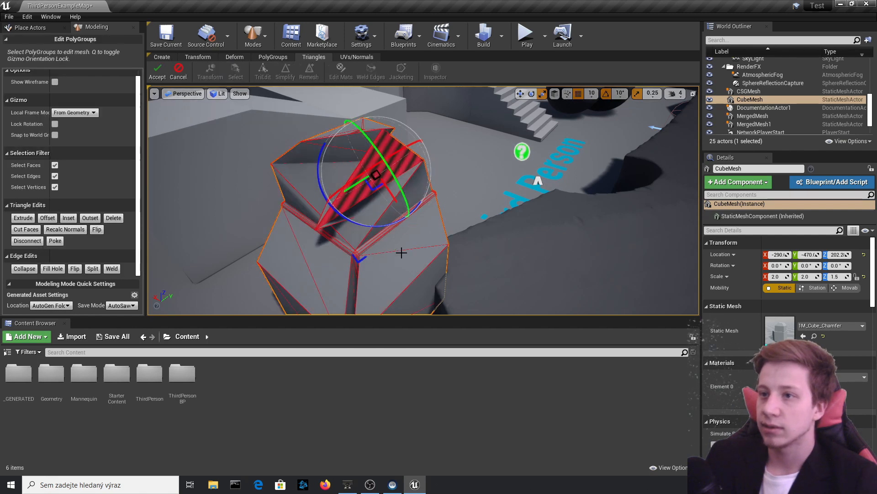
click(301, 168)
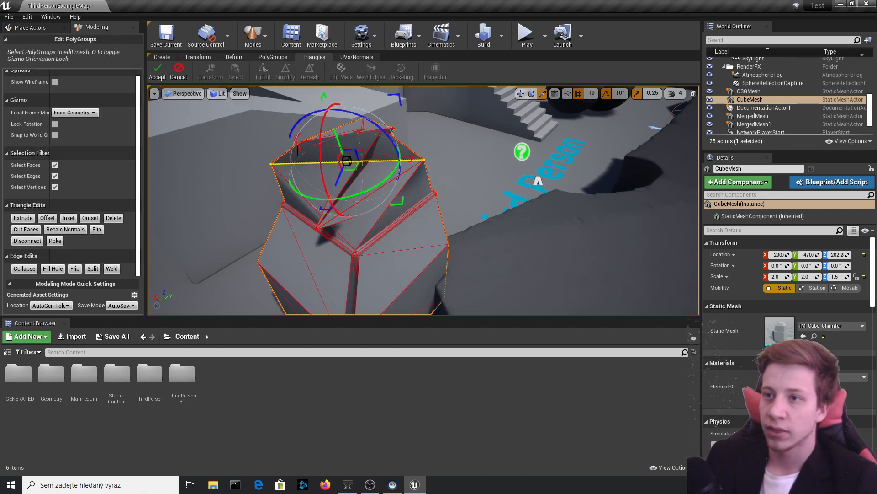
click(280, 137)
right_drag(302, 135, 404, 103)
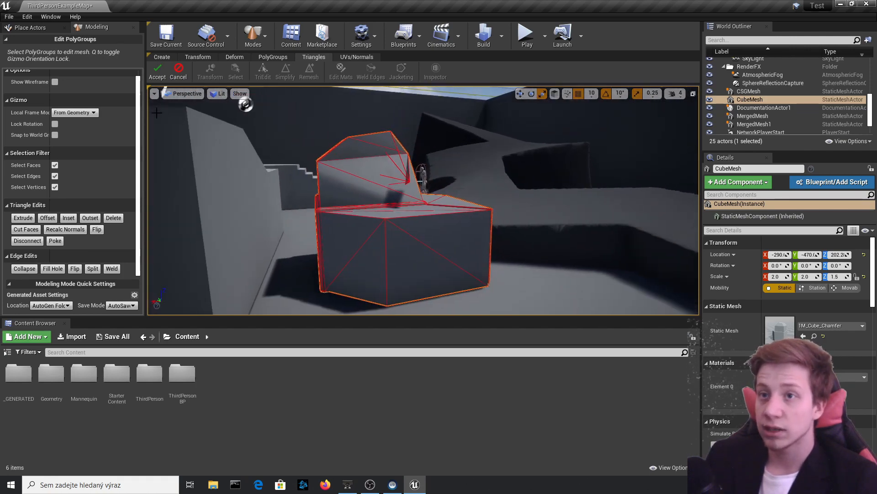
click(179, 76)
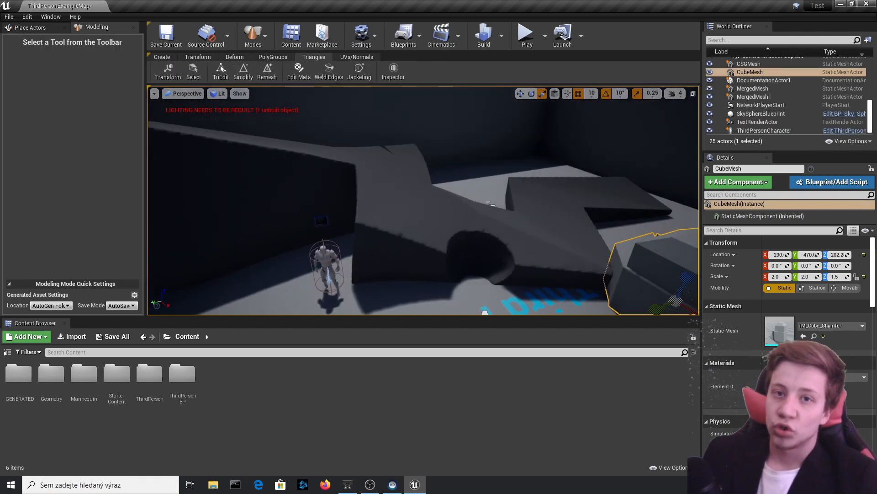
- Examine the triangle density of CSGMesh in Brush Wireframe view, and restore the Lit view
click(428, 170)
right_drag(341, 154, 350, 175)
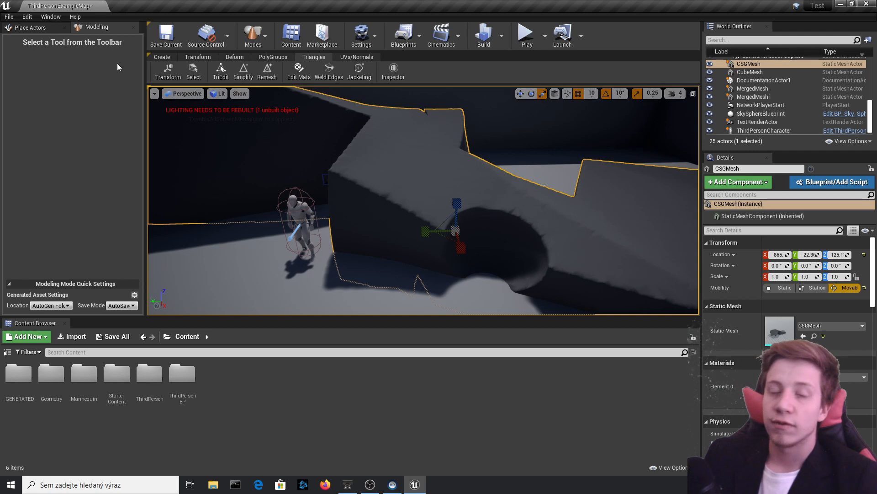
click(218, 93)
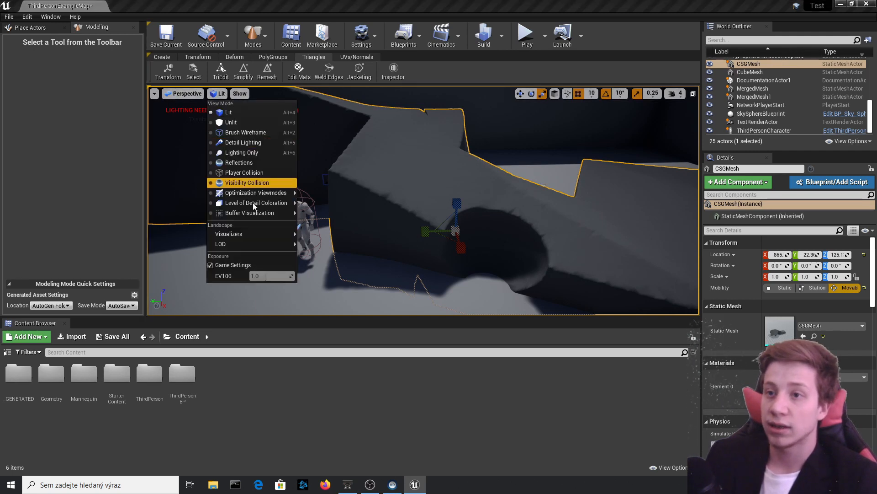
click(255, 131)
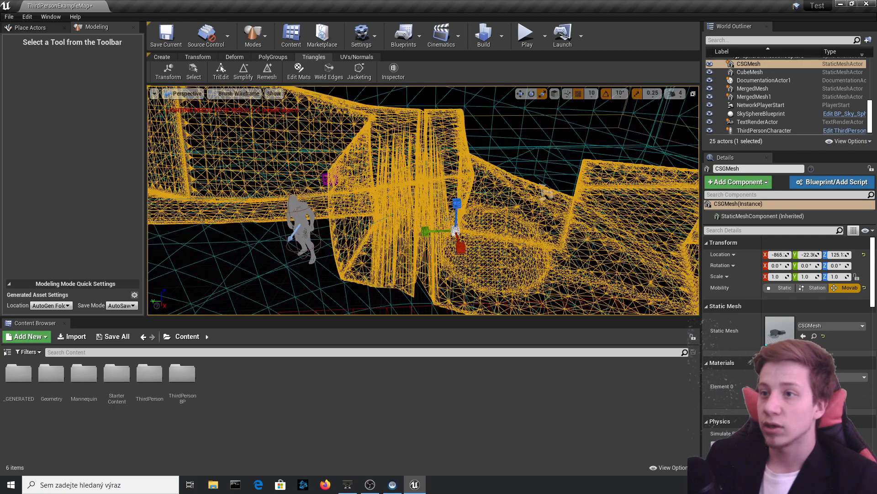
click(235, 94)
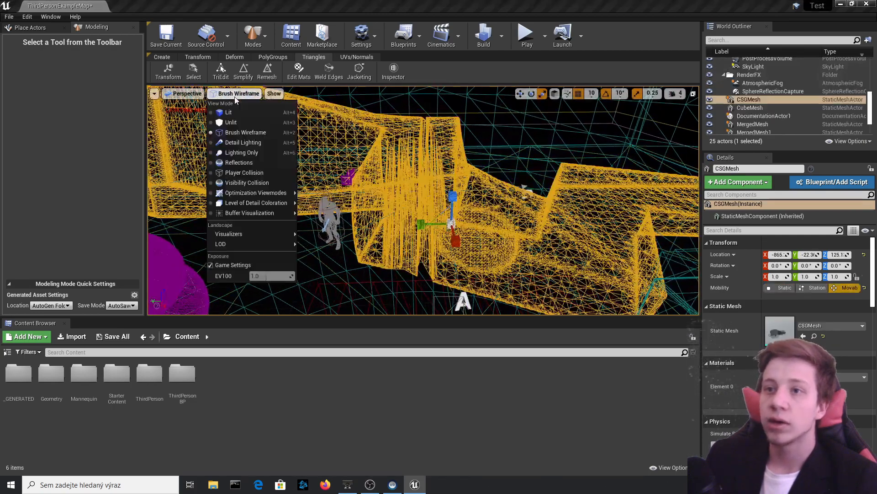
click(227, 112)
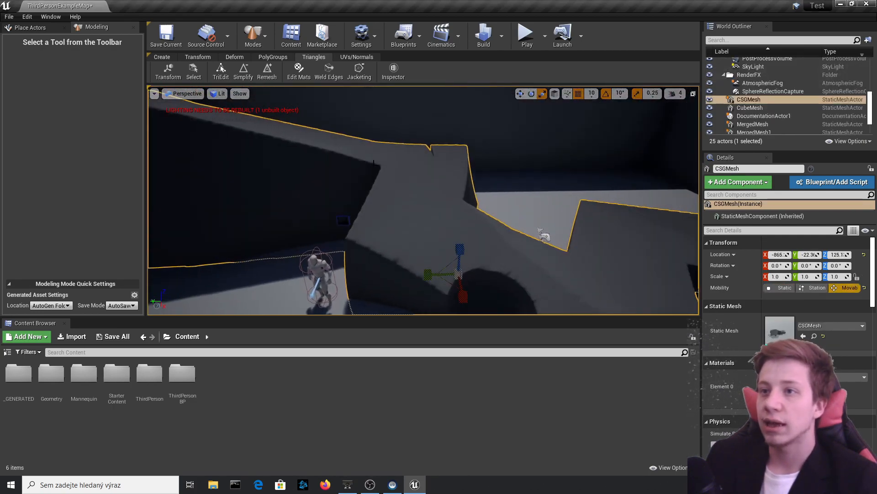
- Start simplifying CSGMesh in Percentage target mode, and set the target percentage to 100
click(243, 73)
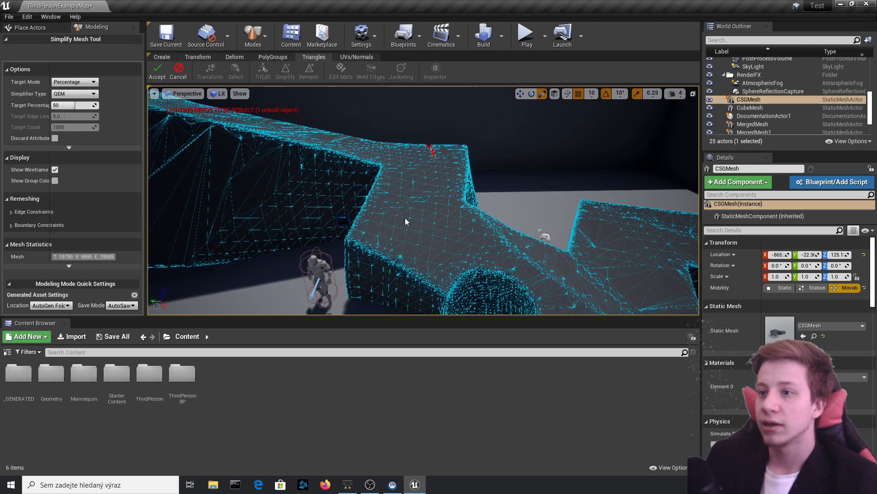
right_drag(592, 277, 539, 272)
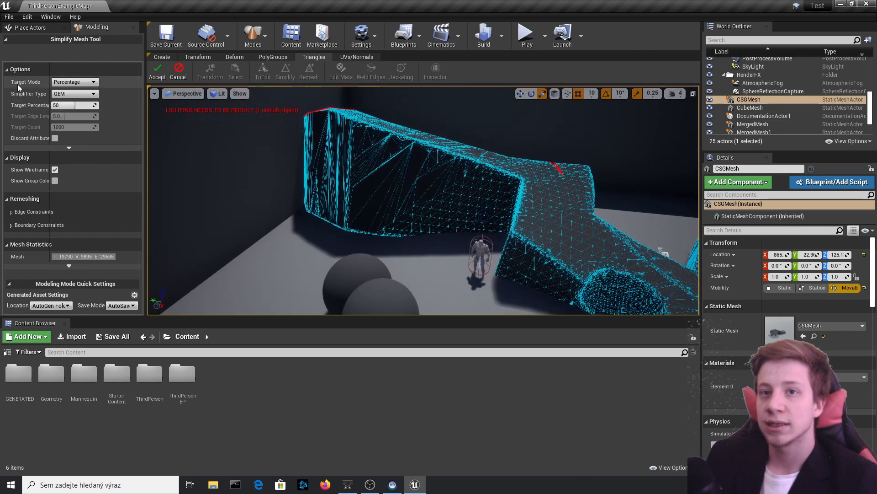
click(71, 82)
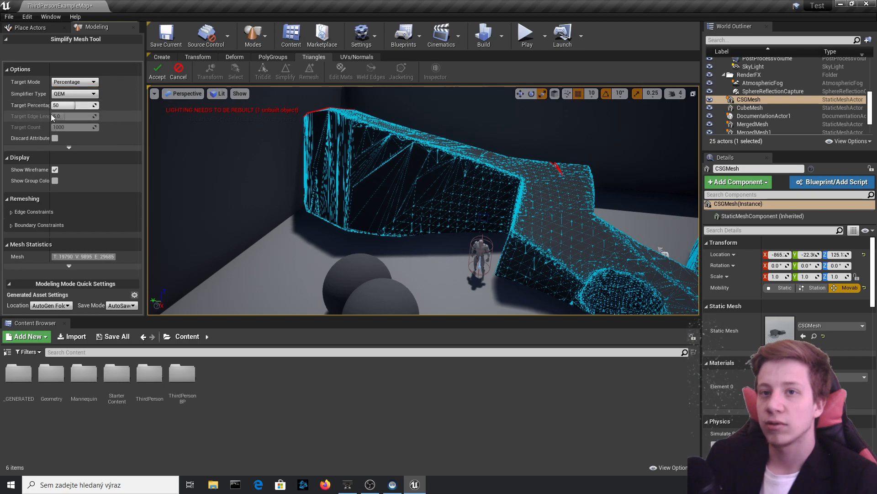
drag(68, 105, 76, 104)
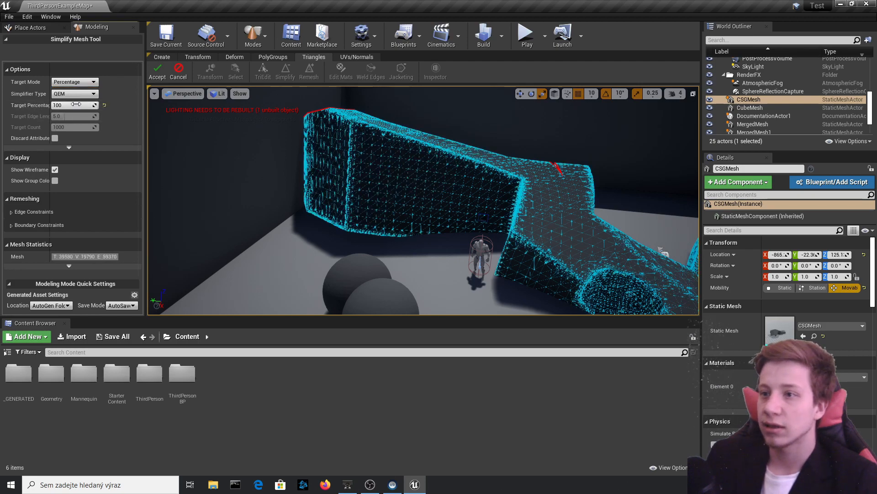
right_drag(446, 205, 521, 205)
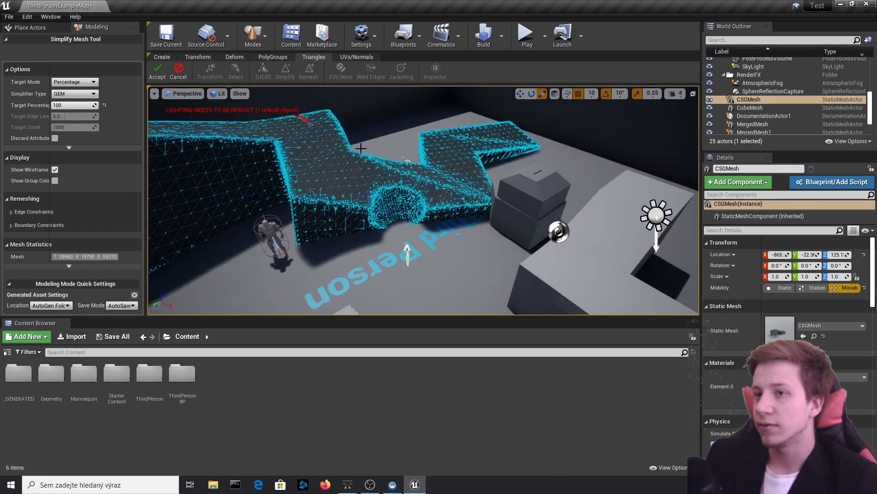
- Set the simplification's target percentage to 10, accept the simplified CSGMesh and save the level
click(88, 104)
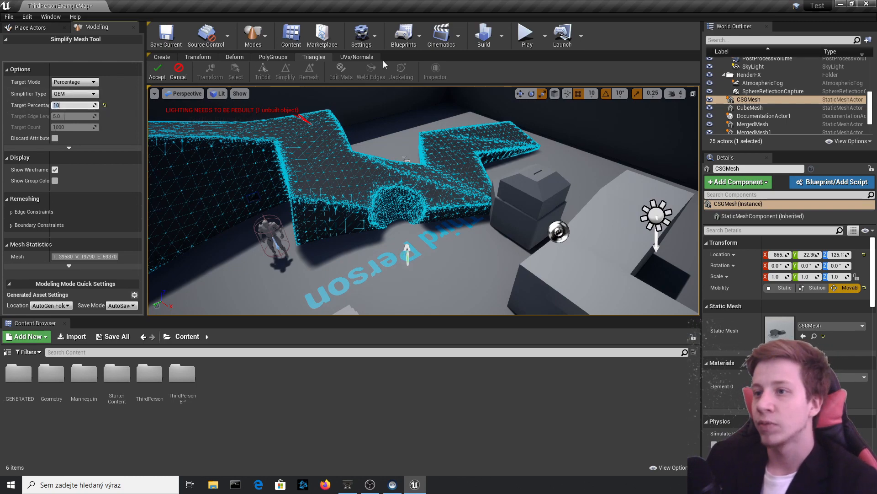
text(10)
key(Return)
mouse_move(373, 185)
right_down()
mouse_move(214, 166)
mouse_move(229, 179)
mouse_move(210, 187)
mouse_move(246, 219)
mouse_move(375, 187)
right_up()
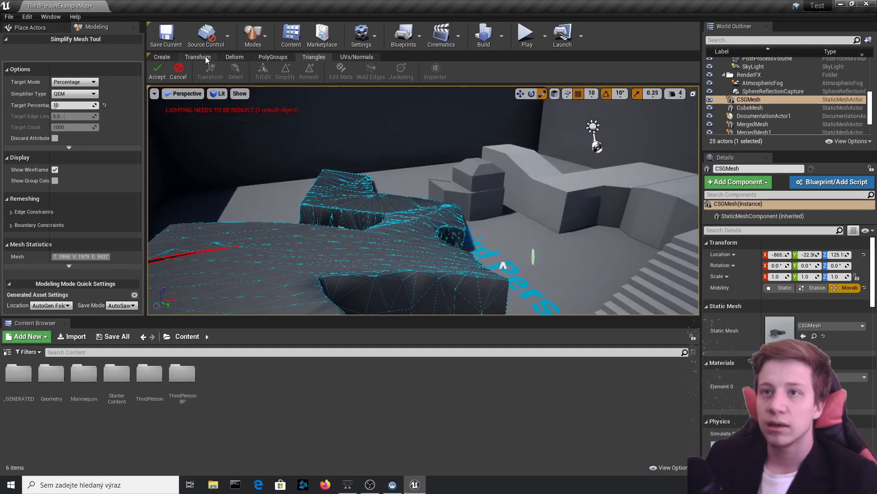
click(157, 71)
click(166, 36)
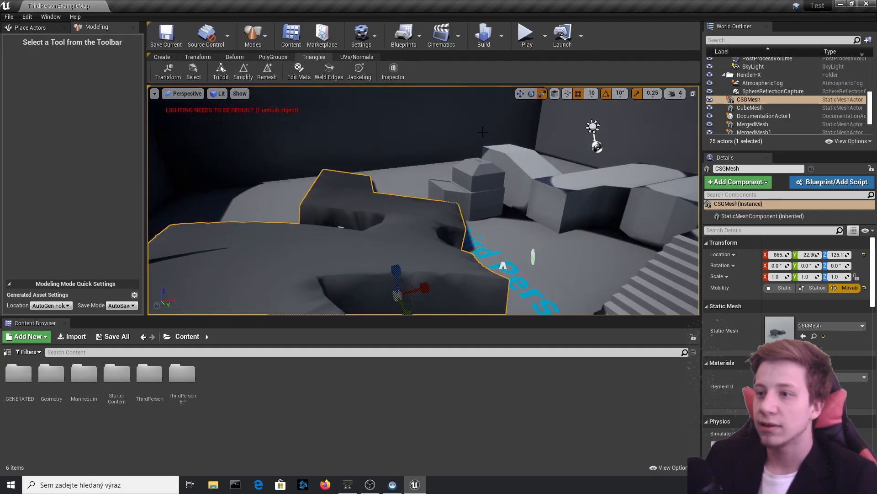
- Play-test the level by running and jumping the character across the modeled geometry, and end the play session
click(526, 42)
key(w)
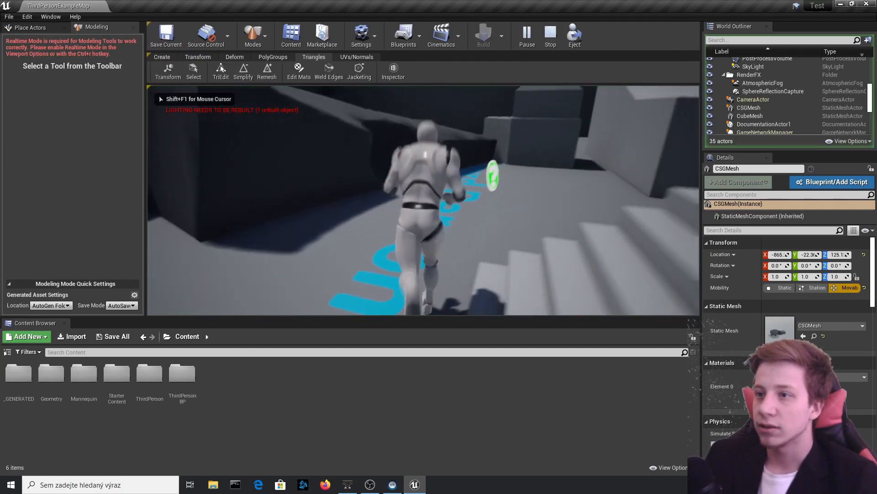
key(w)
key(space)
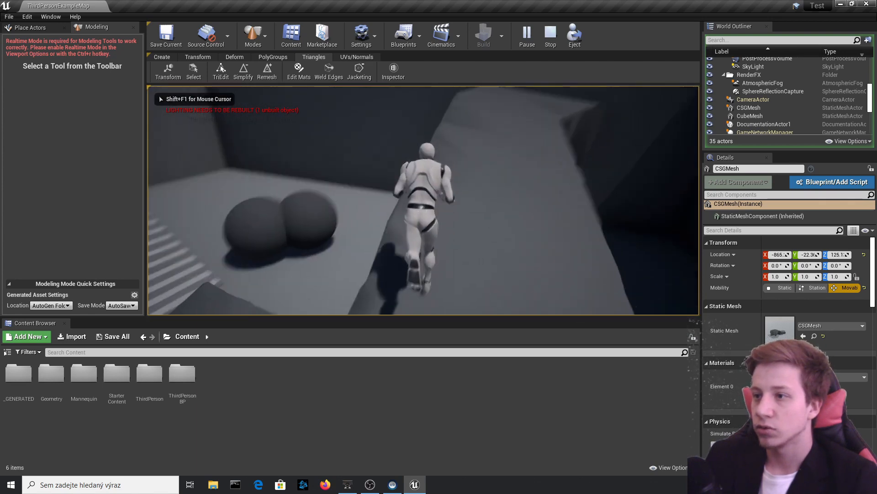
key(w)
key(space)
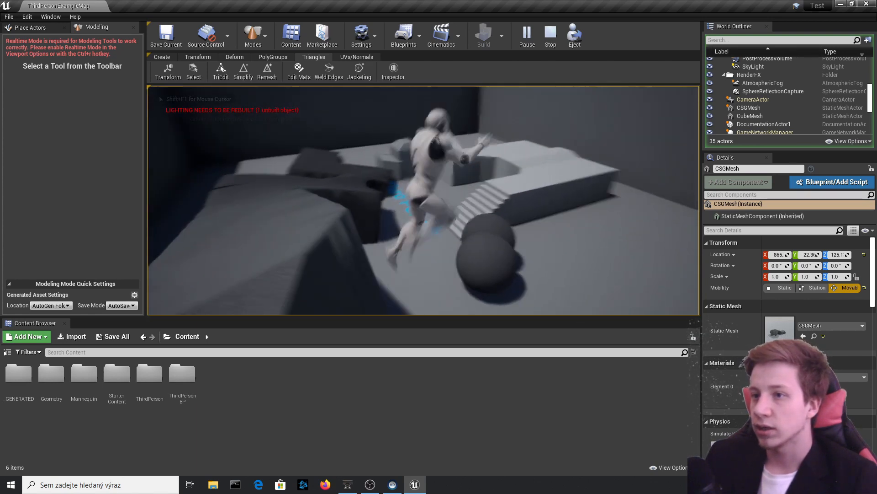
key(w)
key(space)
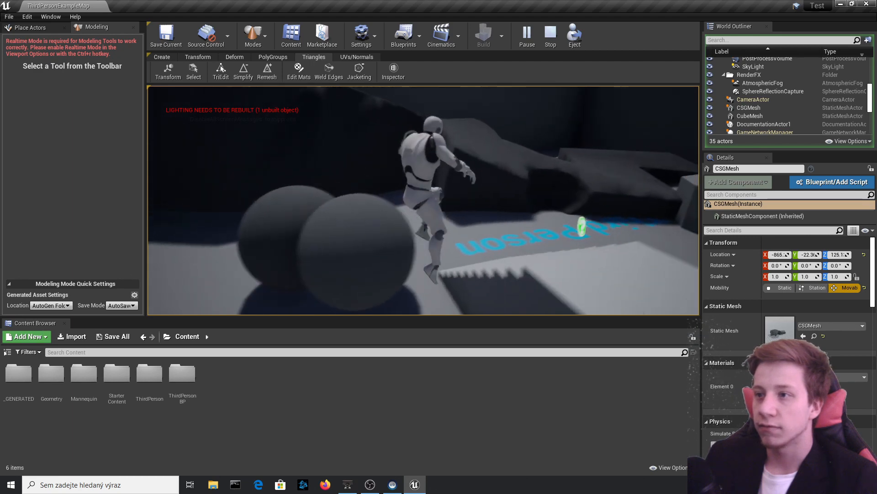
key(d)
key(space)
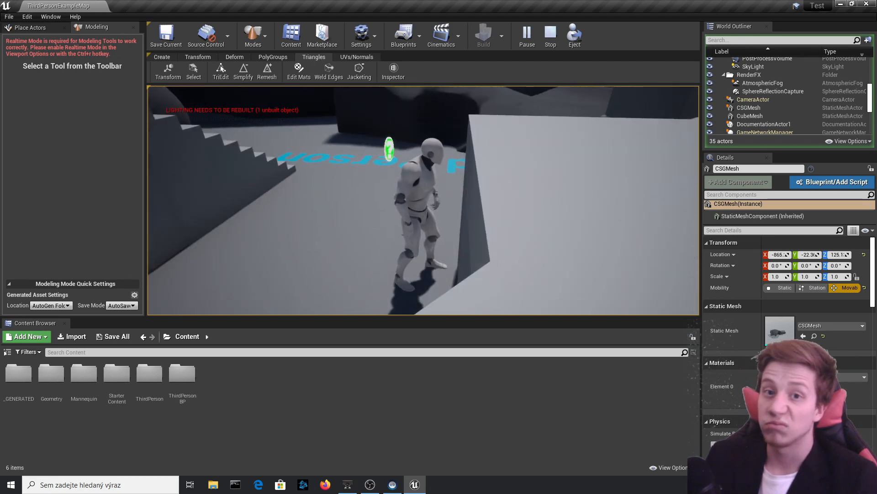
key(Escape)
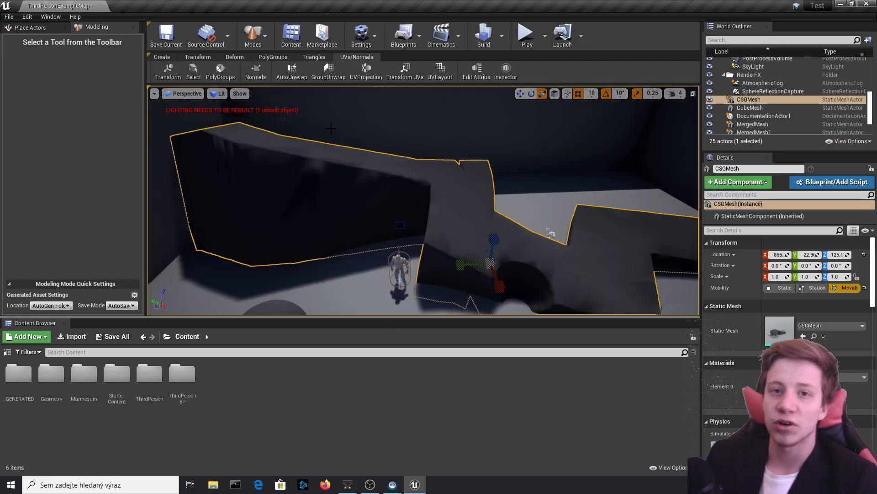
click(198, 57)
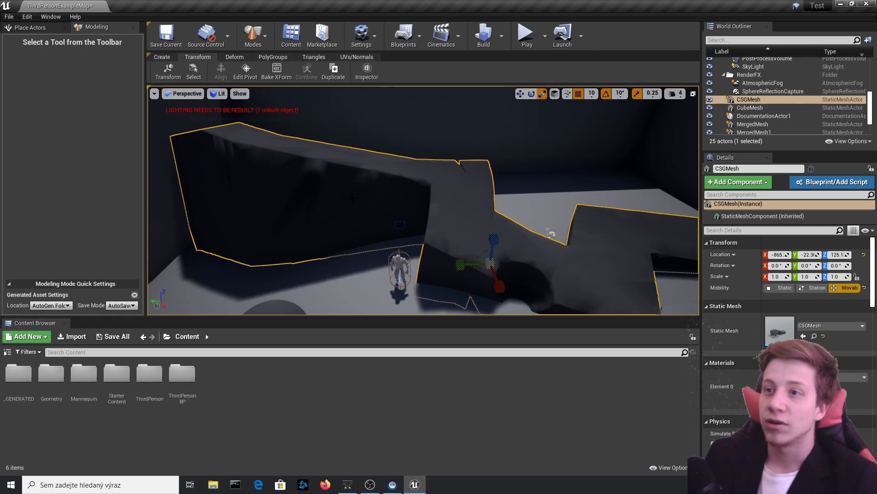
click(163, 57)
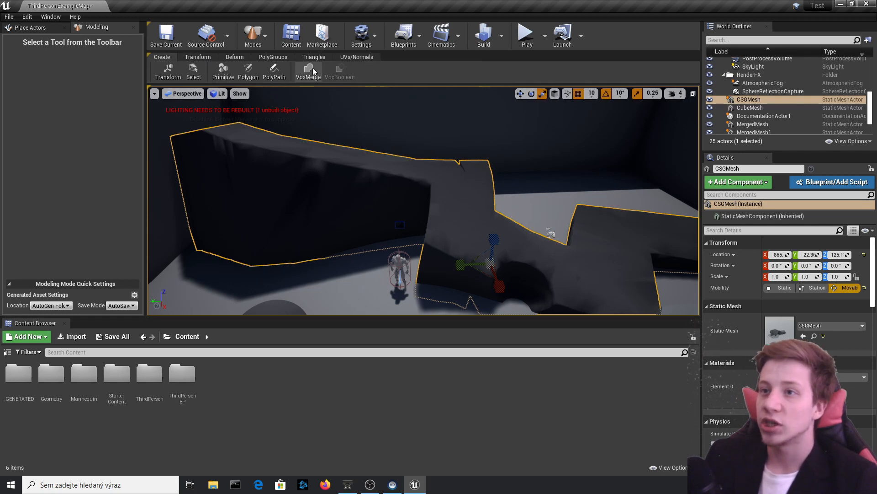
click(362, 57)
- Apply the M_CobbleStone_Pebble material from the Starter Content Materials folder to CSGMesh
right_drag(393, 169, 455, 152)
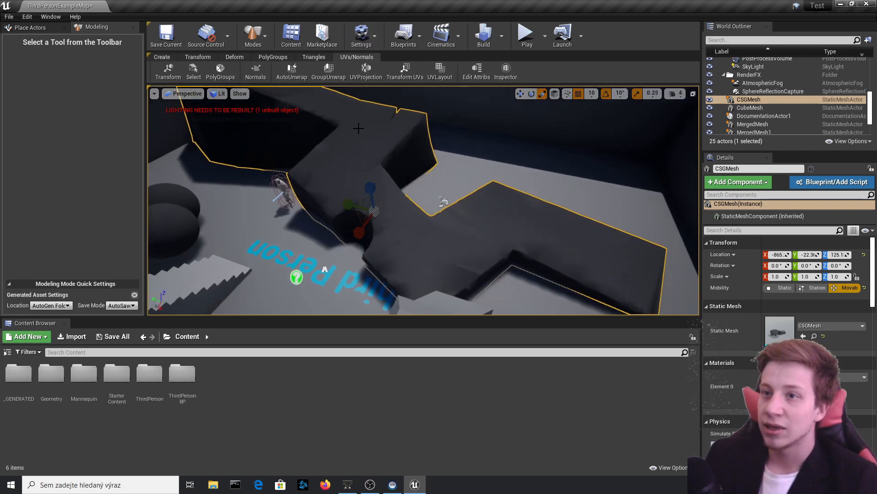
double_click(52, 376)
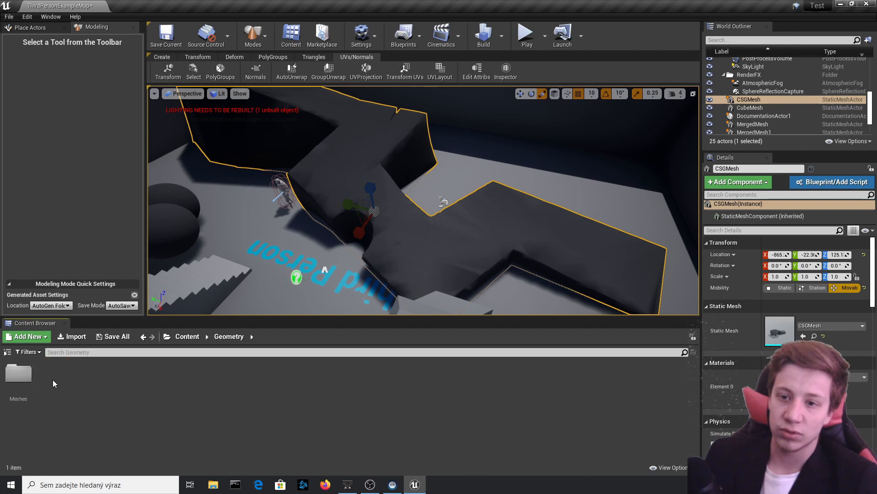
click(187, 337)
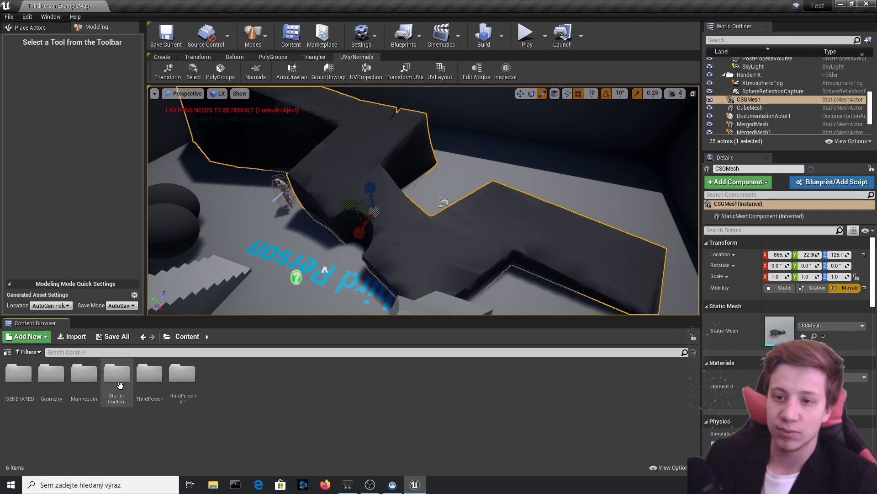
click(127, 382)
double_click(126, 382)
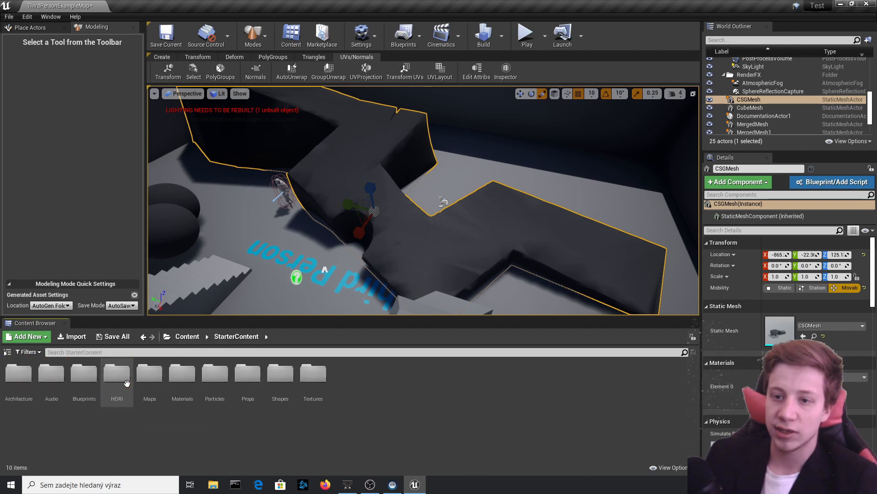
double_click(182, 379)
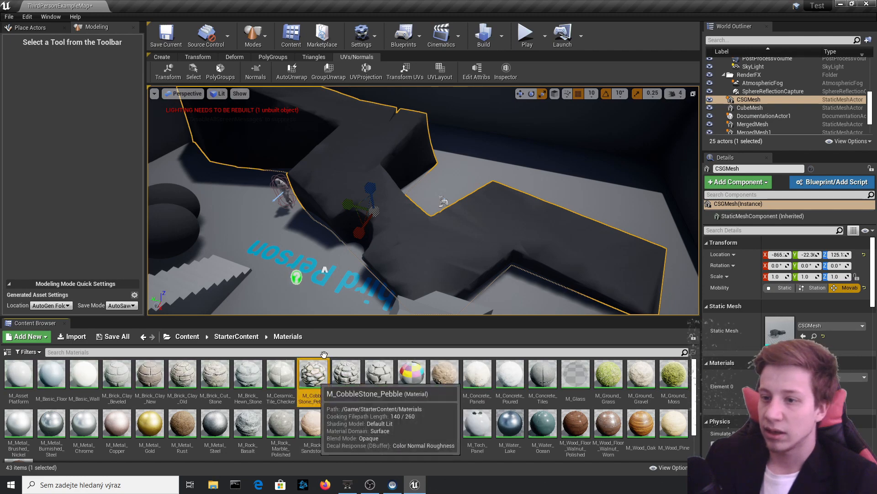
drag(313, 375, 414, 292)
right_drag(413, 292, 421, 257)
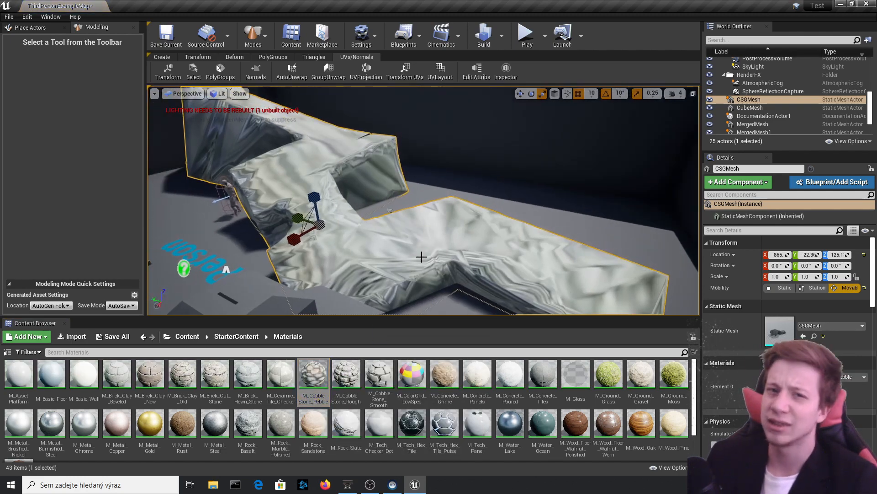
- Run AutoUnwrap on CSGMesh to generate new UVs for its cobblestone material
click(297, 72)
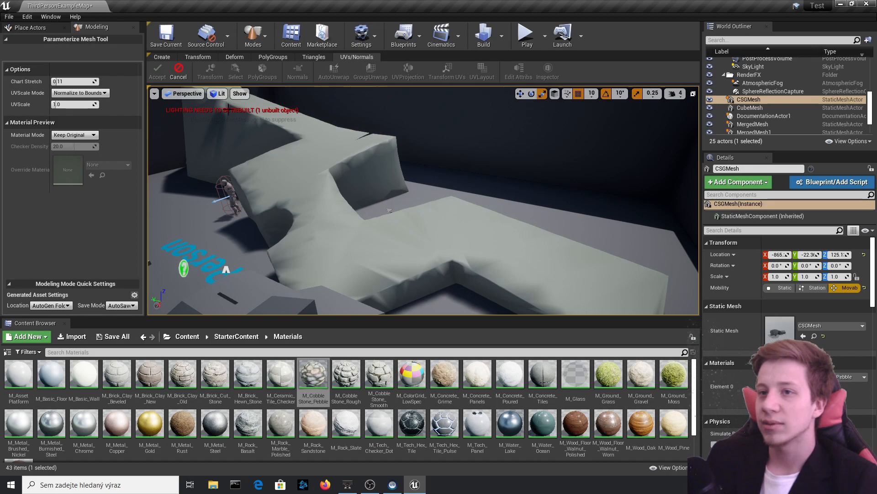
right_drag(274, 160, 233, 147)
key(a)
key(w)
key(s)
right_drag(202, 268, 203, 268)
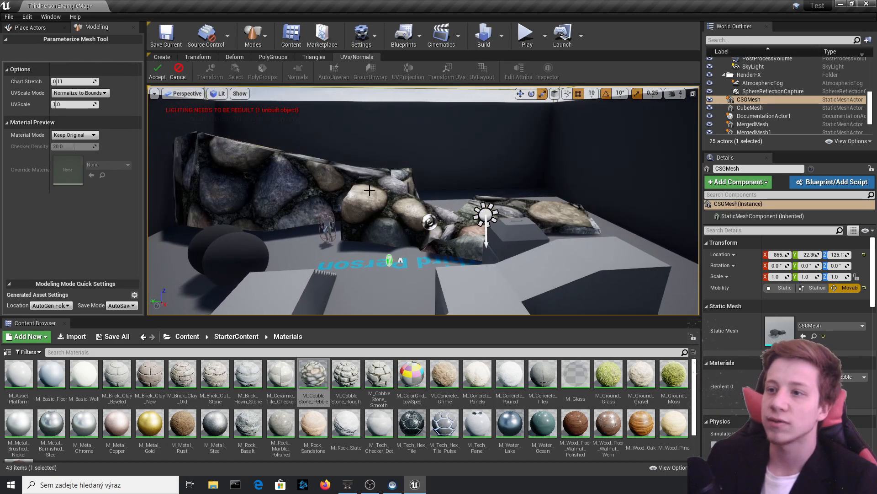
- Examine the scale and seams of the cobblestone texture across the unwrapped mesh from several viewpoints
key(w)
mouse_move(370, 190)
right_down()
mouse_move(365, 217)
mouse_move(322, 242)
mouse_move(261, 240)
mouse_move(240, 178)
mouse_move(220, 176)
mouse_move(242, 206)
mouse_move(233, 169)
mouse_move(338, 183)
mouse_move(370, 229)
mouse_move(384, 223)
mouse_move(388, 188)
mouse_move(288, 185)
mouse_move(256, 220)
mouse_move(220, 224)
mouse_move(183, 187)
mouse_move(201, 159)
mouse_move(292, 210)
mouse_move(381, 190)
right_up()
key(d)
key(w)
key(s)
key(d)
key(s)
key(a)
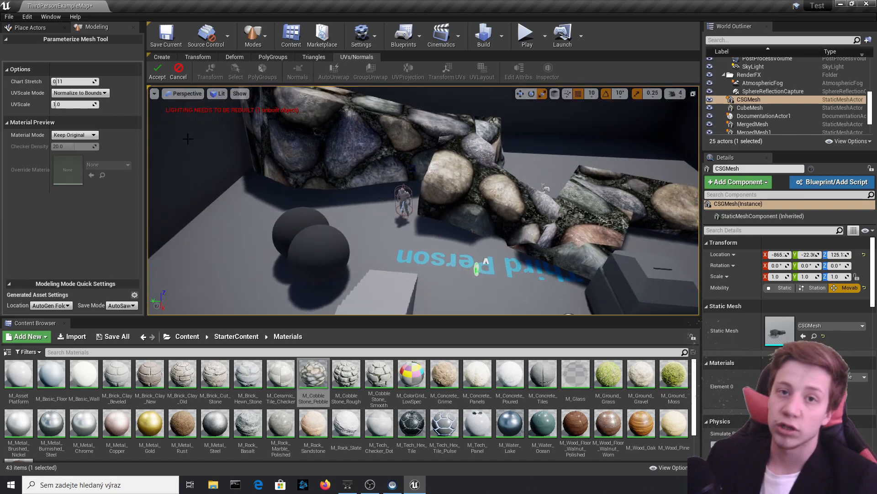
key(w)
right_drag(504, 166, 504, 137)
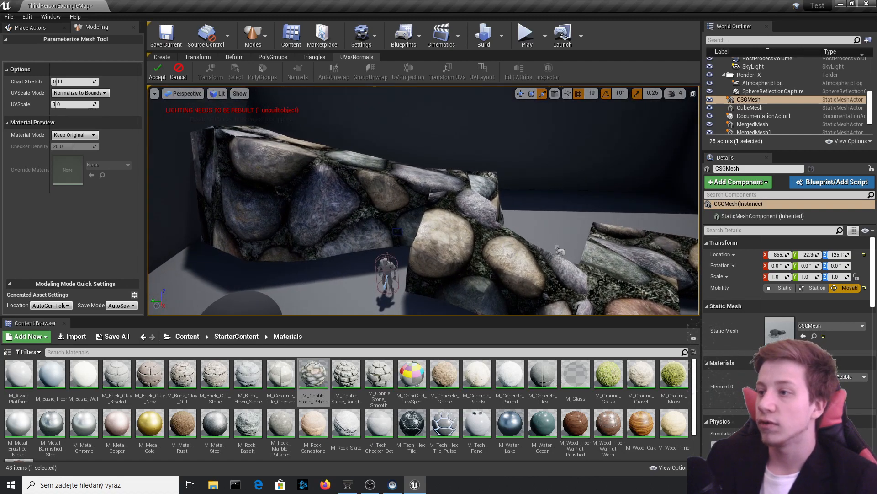
- Check the unwrapped cobblestone mapping from another angle and cancel AutoUnwrap on CSGMesh
key(s)
right_drag(480, 206, 540, 215)
key(w)
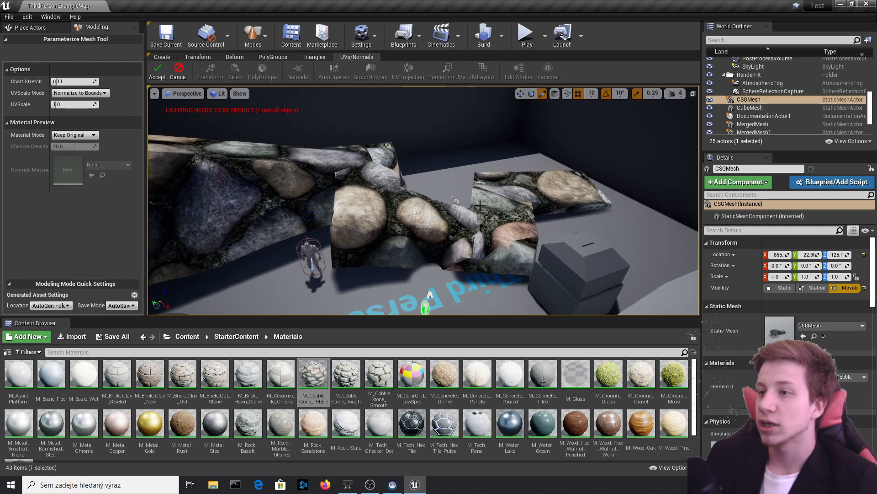
click(178, 73)
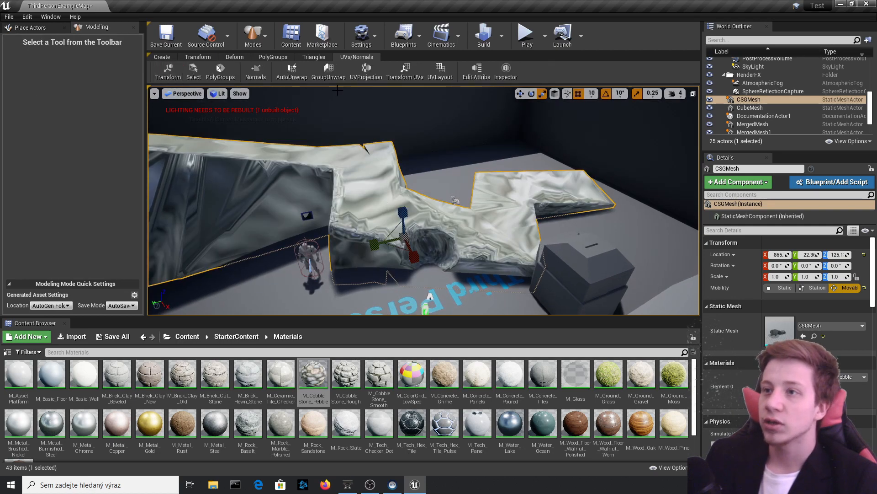
- Start a Cube UV projection on CSGMesh and inspect its cobblestone mapping from several viewpoints
click(370, 70)
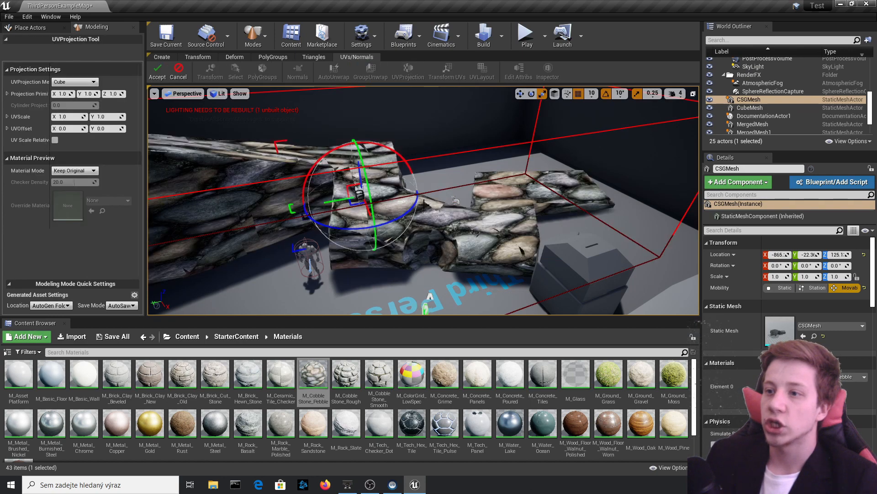
right_drag(423, 201, 297, 223)
right_drag(420, 286, 347, 257)
drag(347, 259, 358, 256)
right_drag(358, 256, 640, 172)
right_drag(290, 170, 332, 153)
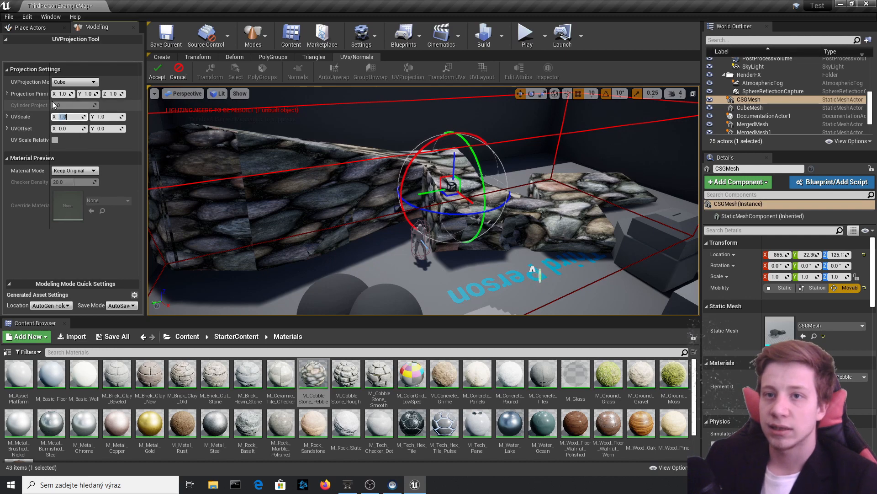
- Set the projection's UVScale to 5.0 in both X and Y and inspect the tiling up close
key(Tab)
text(5)
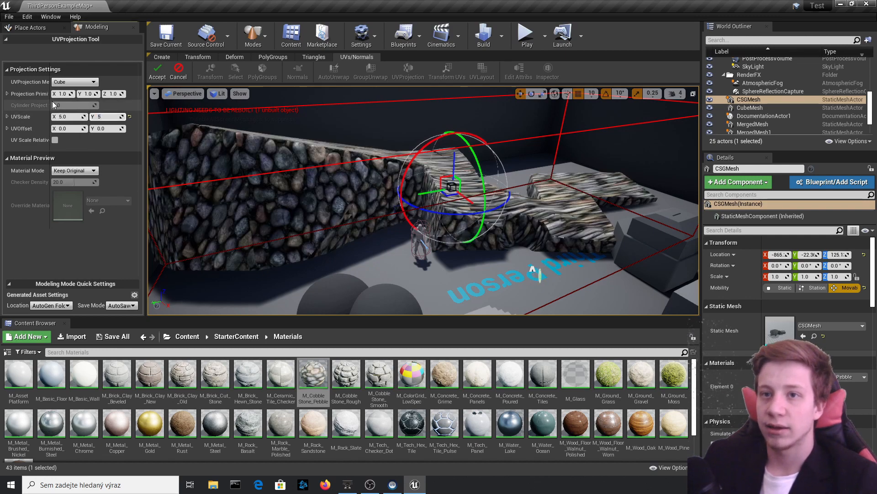
key(Return)
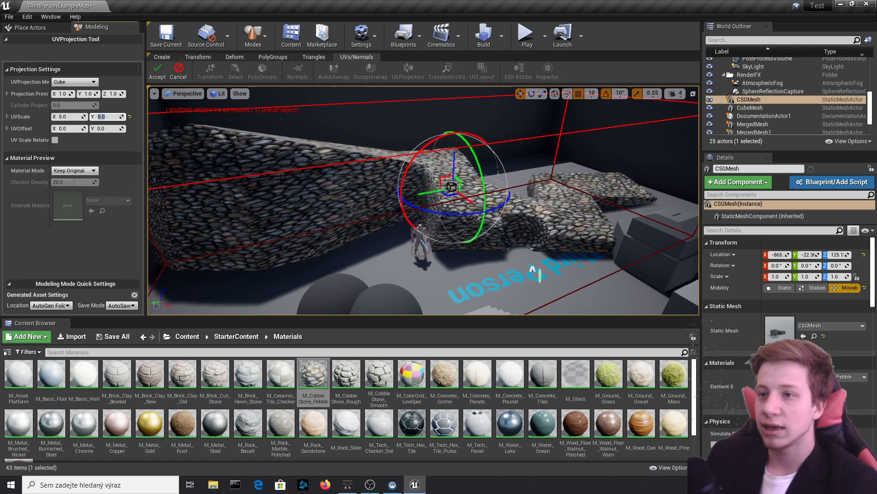
right_drag(283, 183, 249, 179)
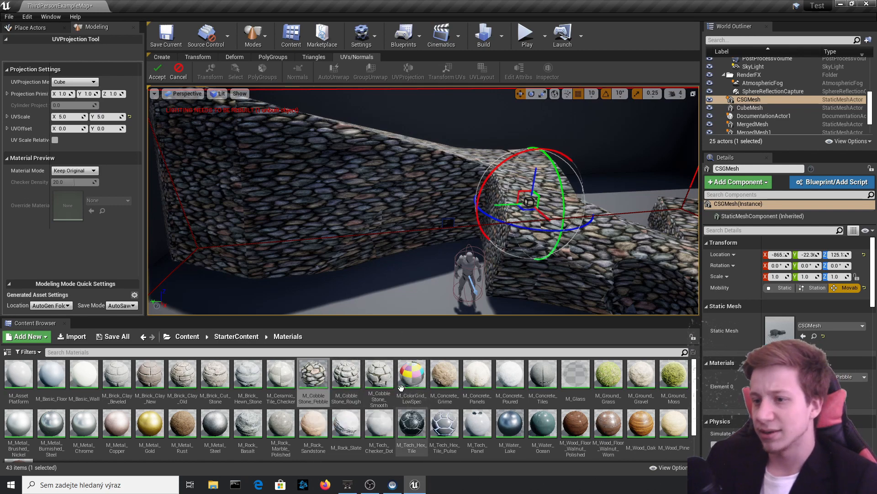
- Try the M_Brick_Clay_New material on the projected CSGMesh and accept the UV projection
drag(150, 374, 223, 202)
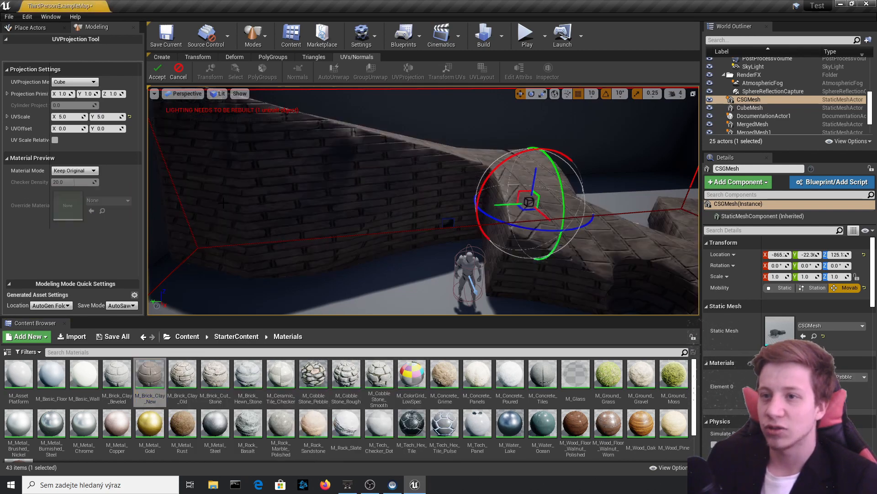
right_drag(365, 202, 411, 215)
click(158, 71)
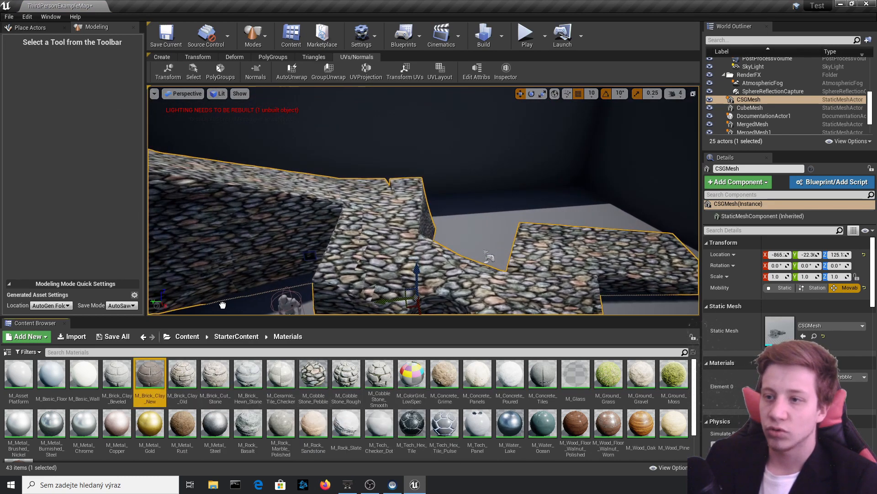
- Apply the M_Brick_Clay_New material to CSGMesh and start a play session in the level
drag(150, 375, 371, 221)
key(alt+p)
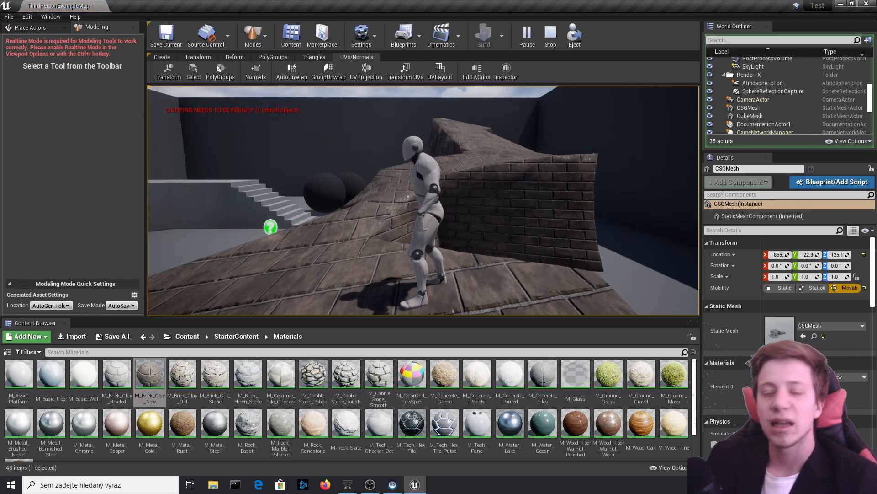